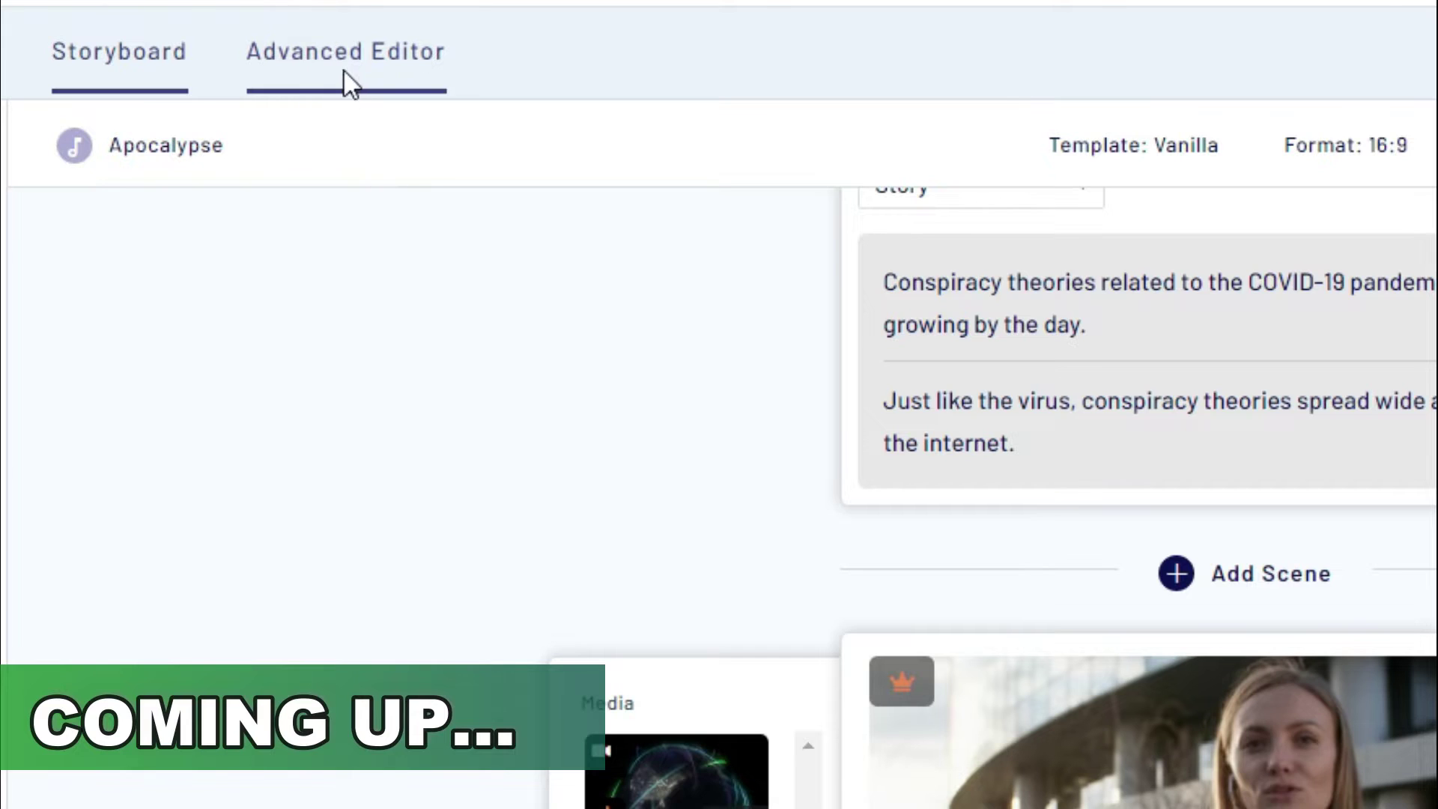
Generate an automated voice-over in British English with the Brian voice for the conspiracy theories scene in the Advanced Editor.
left_click(341, 73)
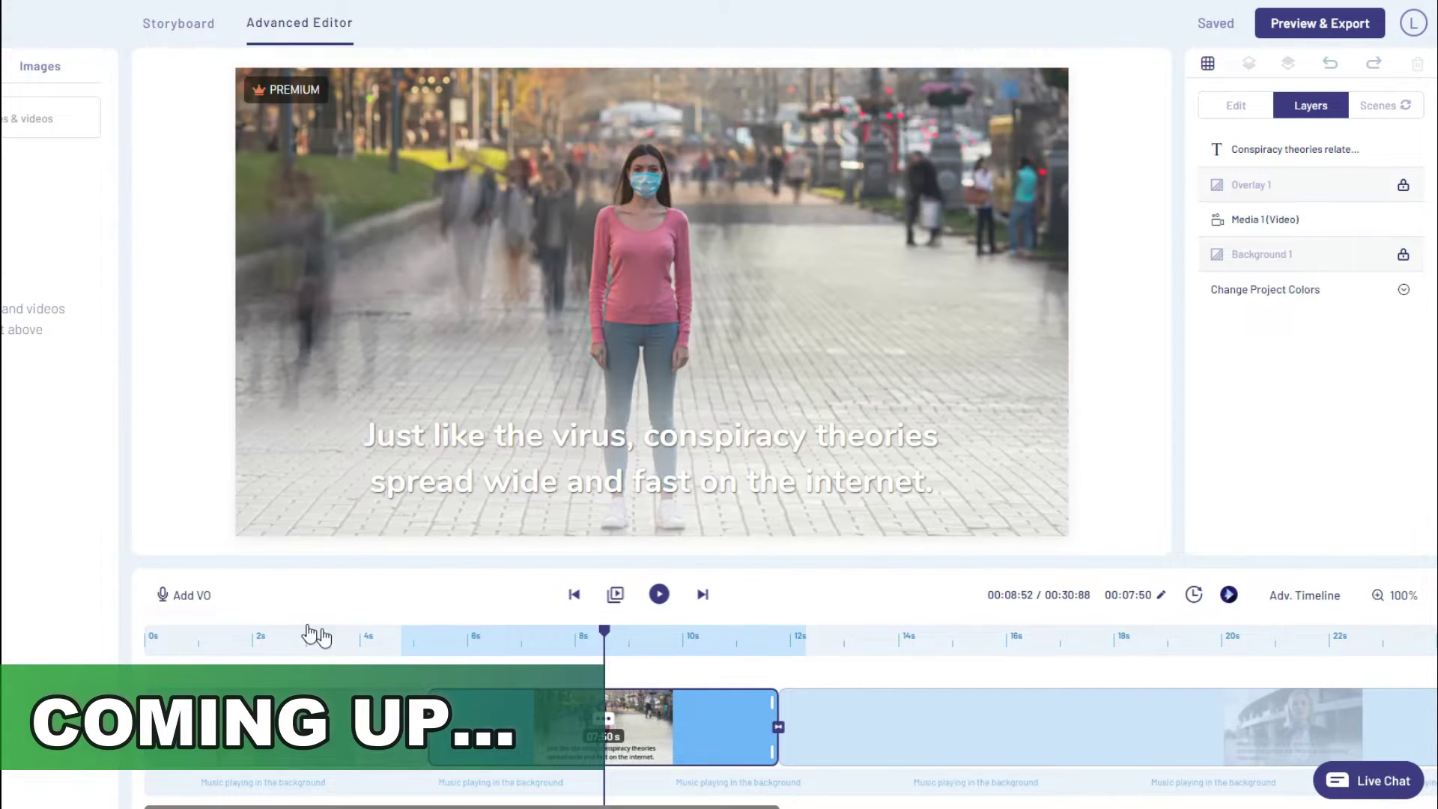
left_click(186, 602)
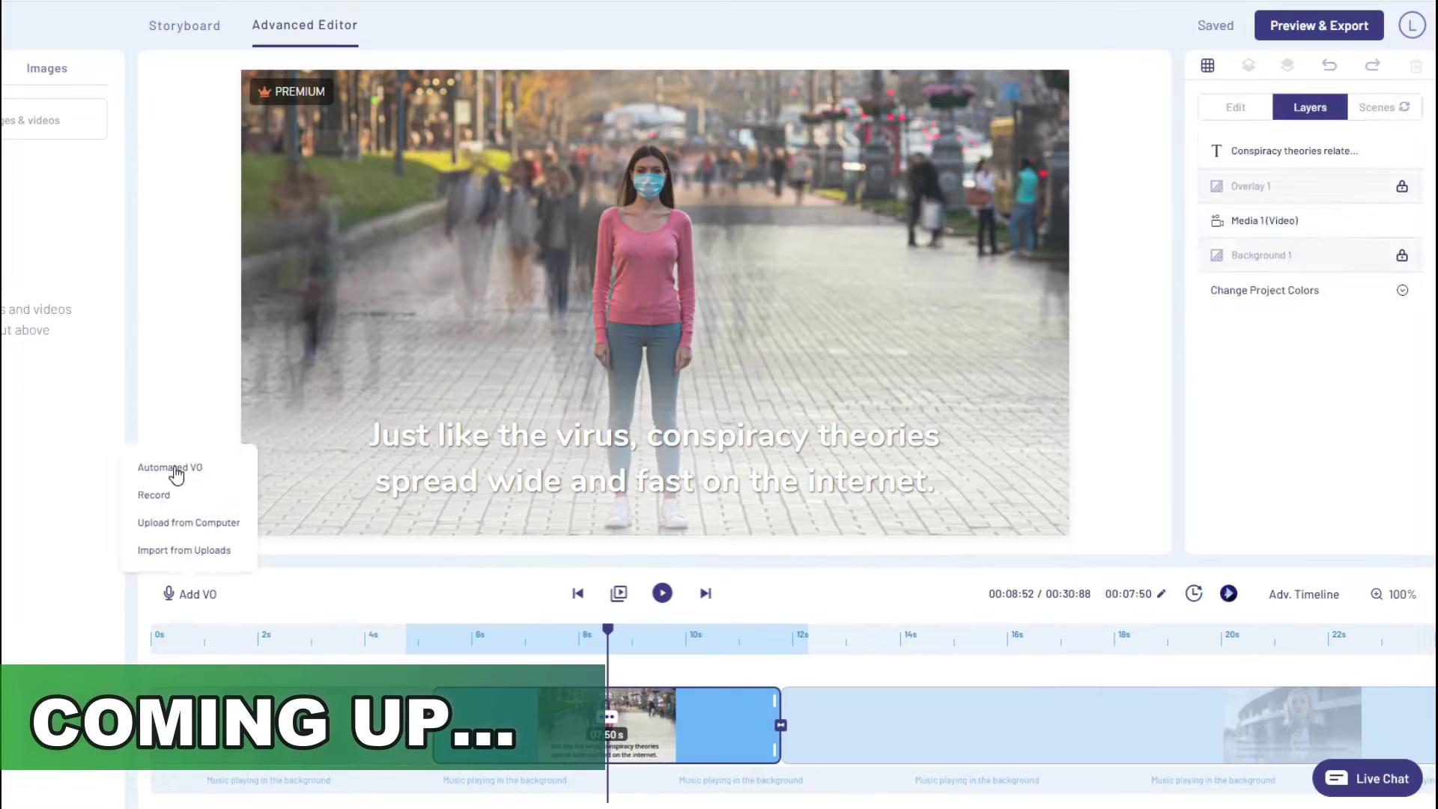
left_click(620, 264)
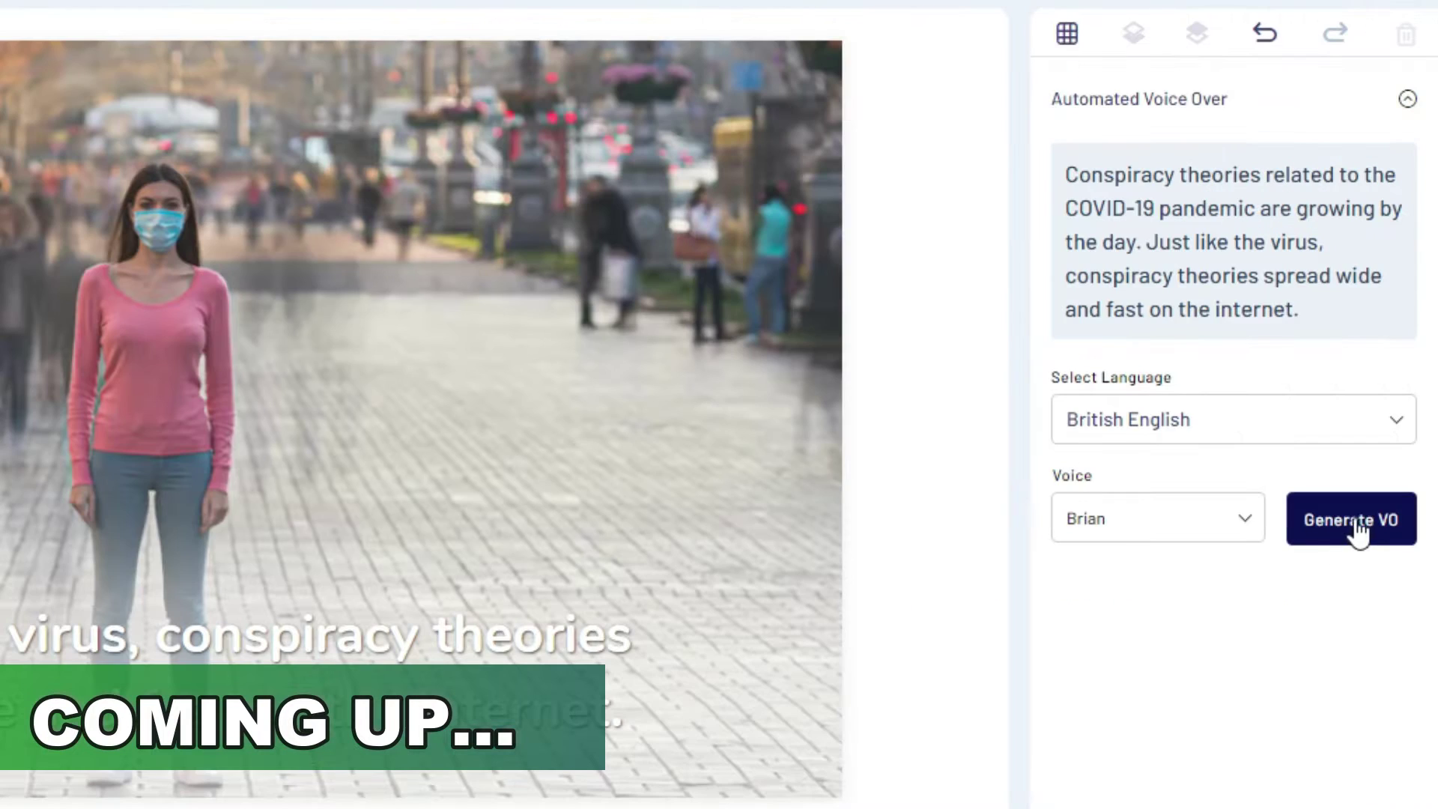
left_click(1384, 369)
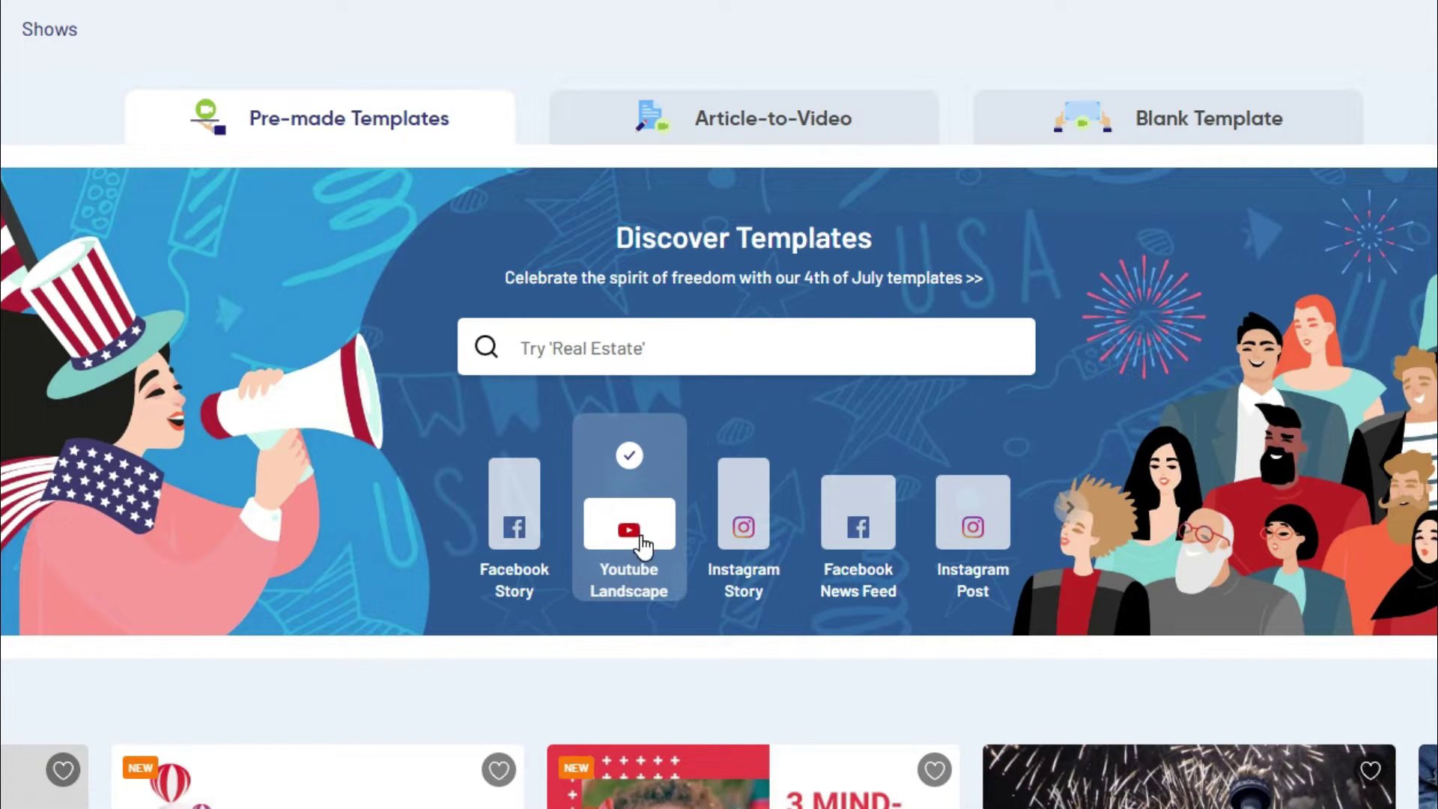
Show the pre-made templates in Facebook News Feed format and browse the gallery through to the Brand Intro/Outro section.
left_click(873, 563)
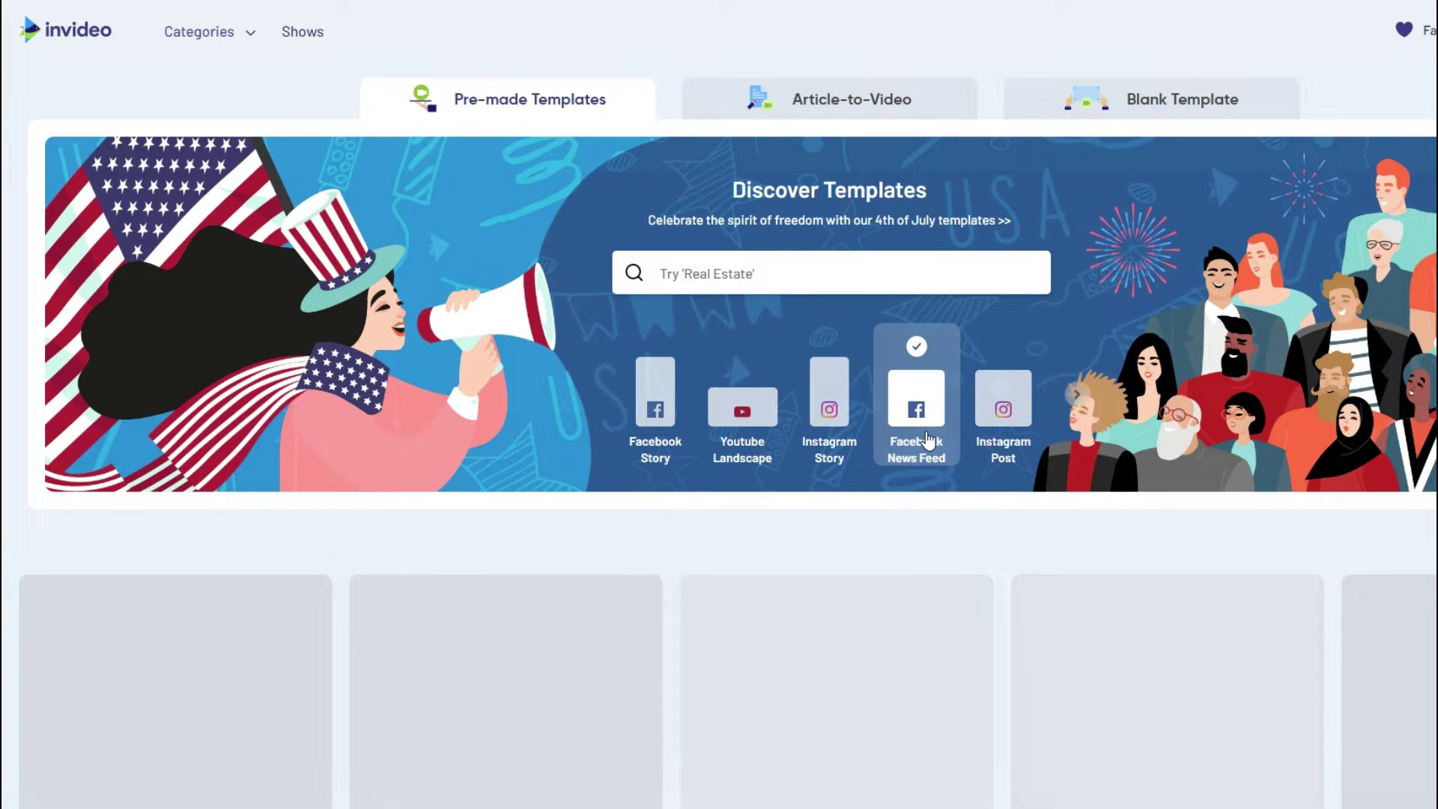
scroll(928, 438, "down", 5)
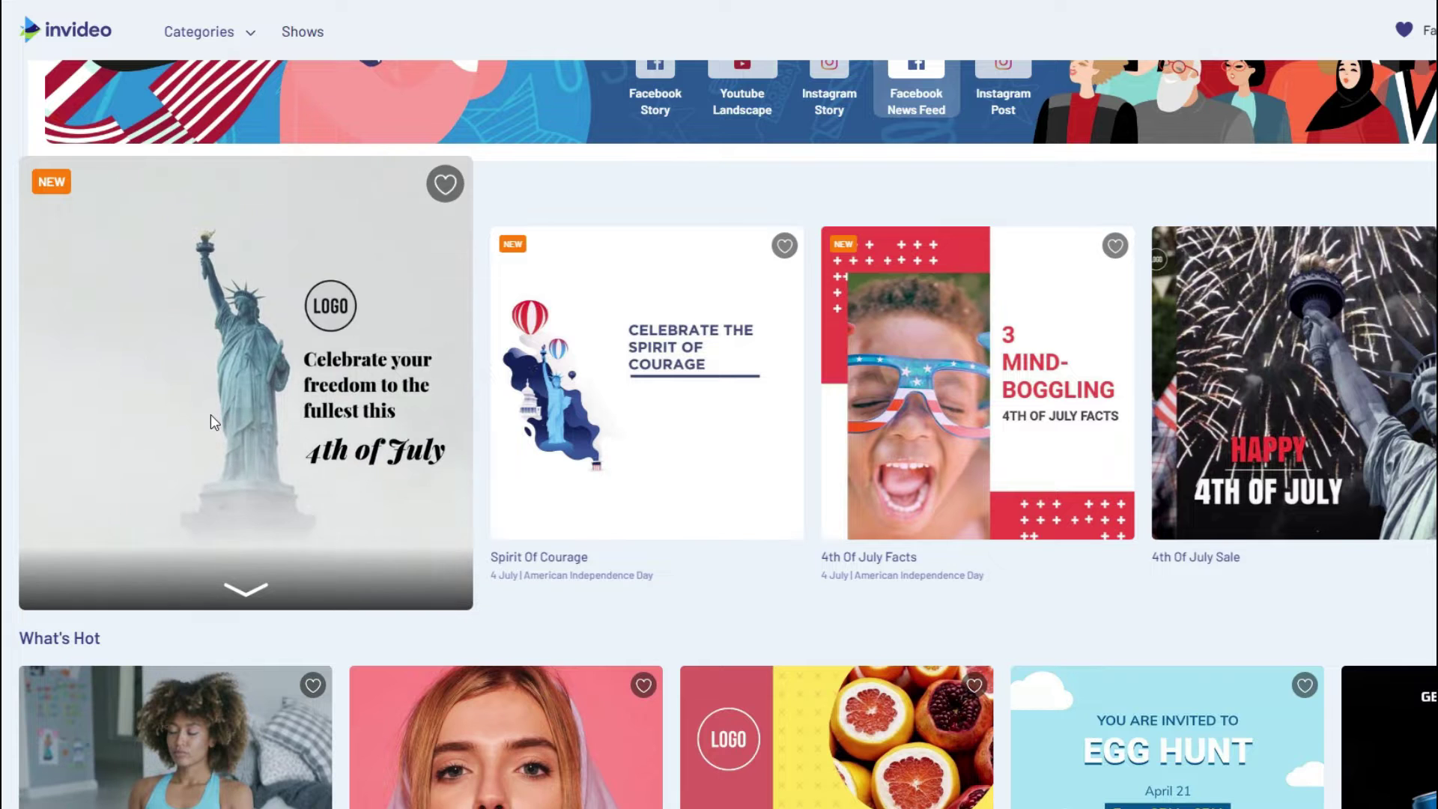
scroll(210, 415, "down", 5)
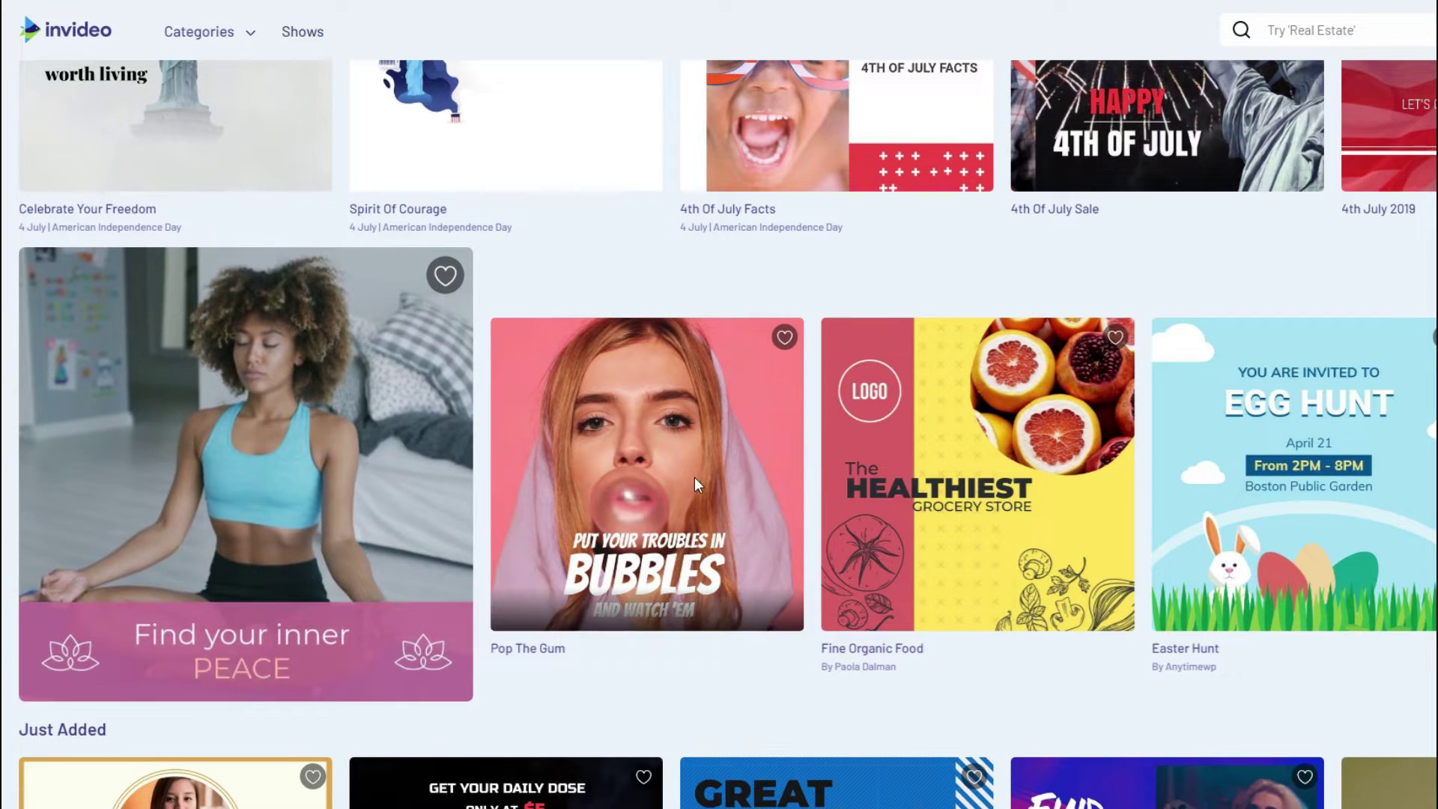
scroll(1251, 513, "down", 10)
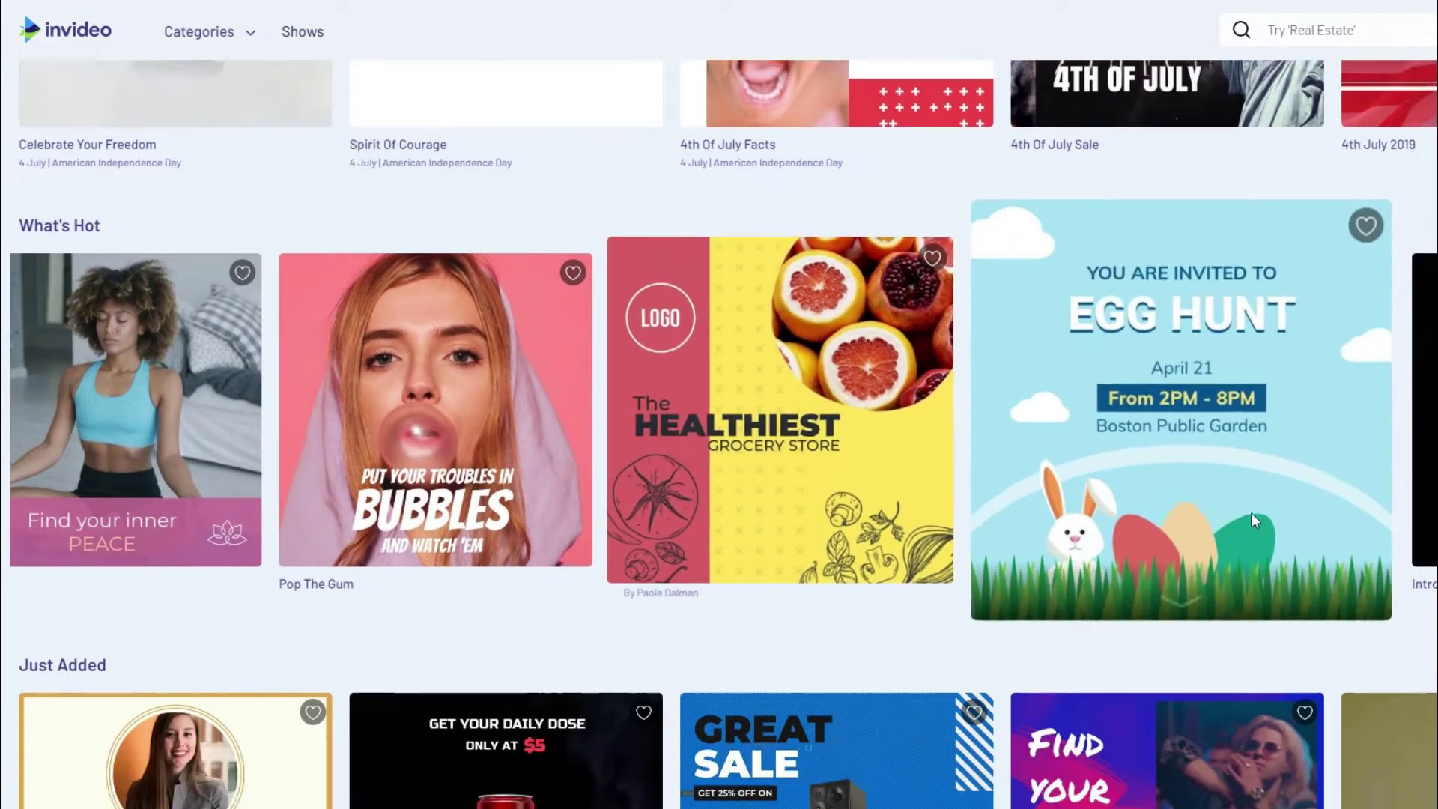
scroll(1257, 513, "down", 2)
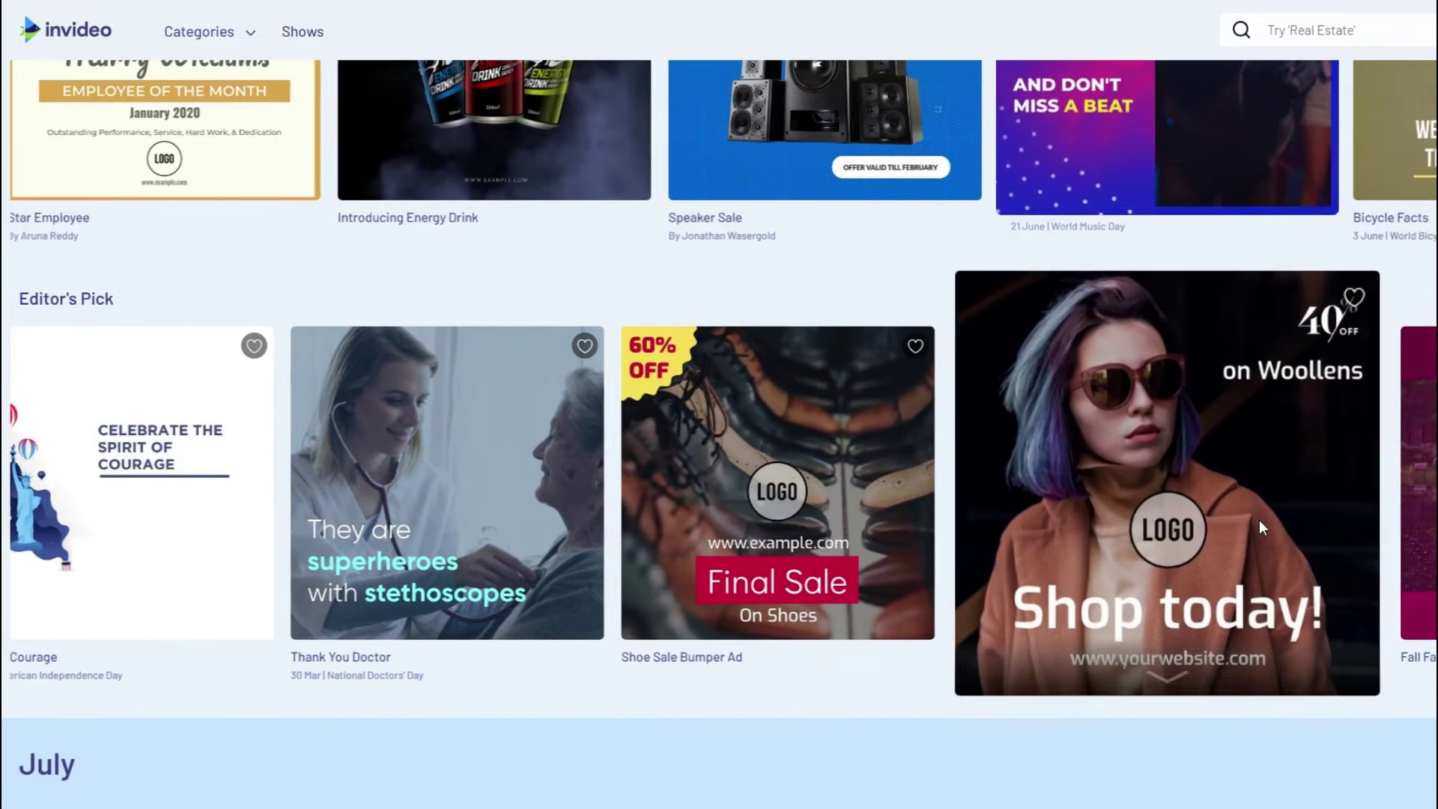
scroll(1256, 519, "down", 6)
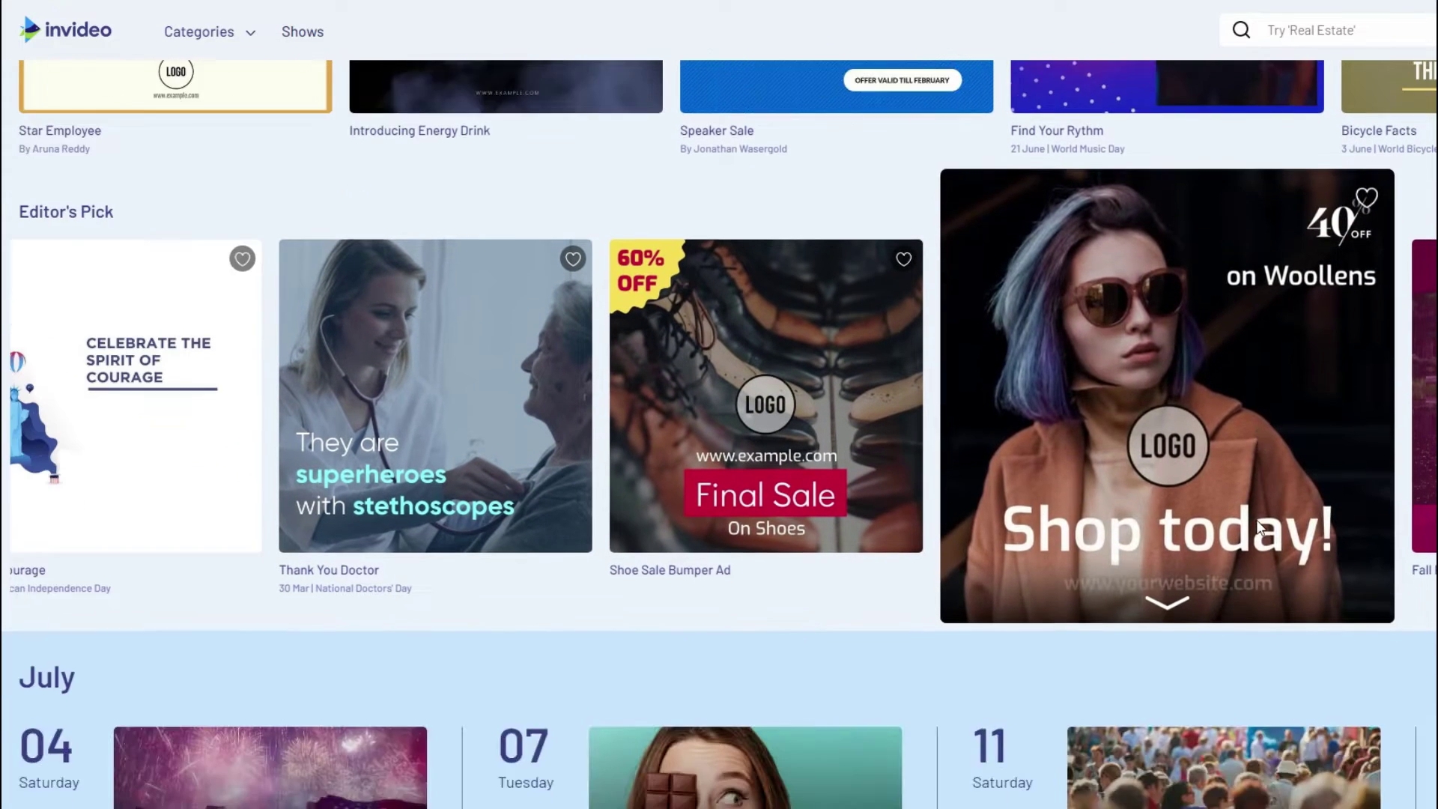
scroll(1259, 529, "down", 1)
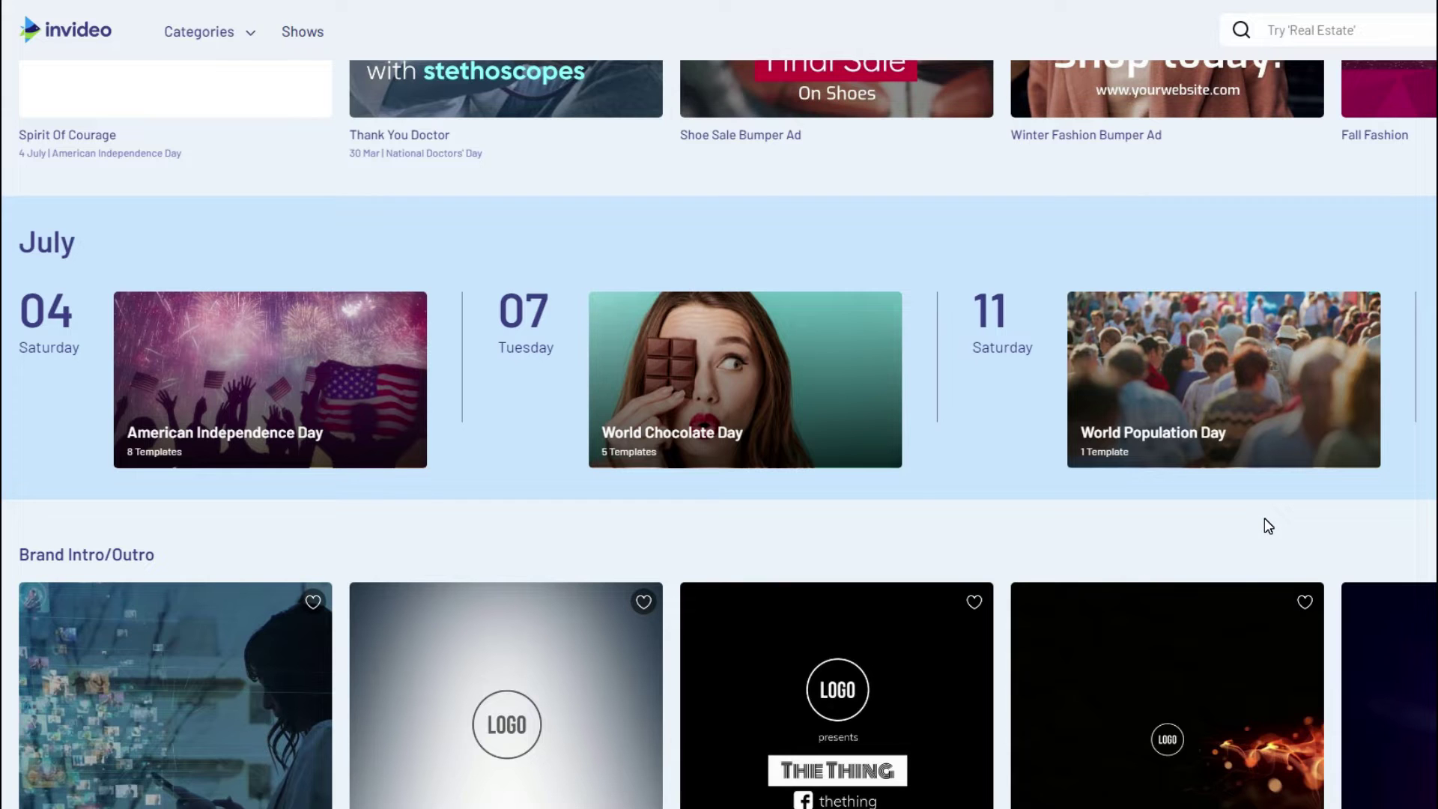
scroll(1266, 526, "up", 12)
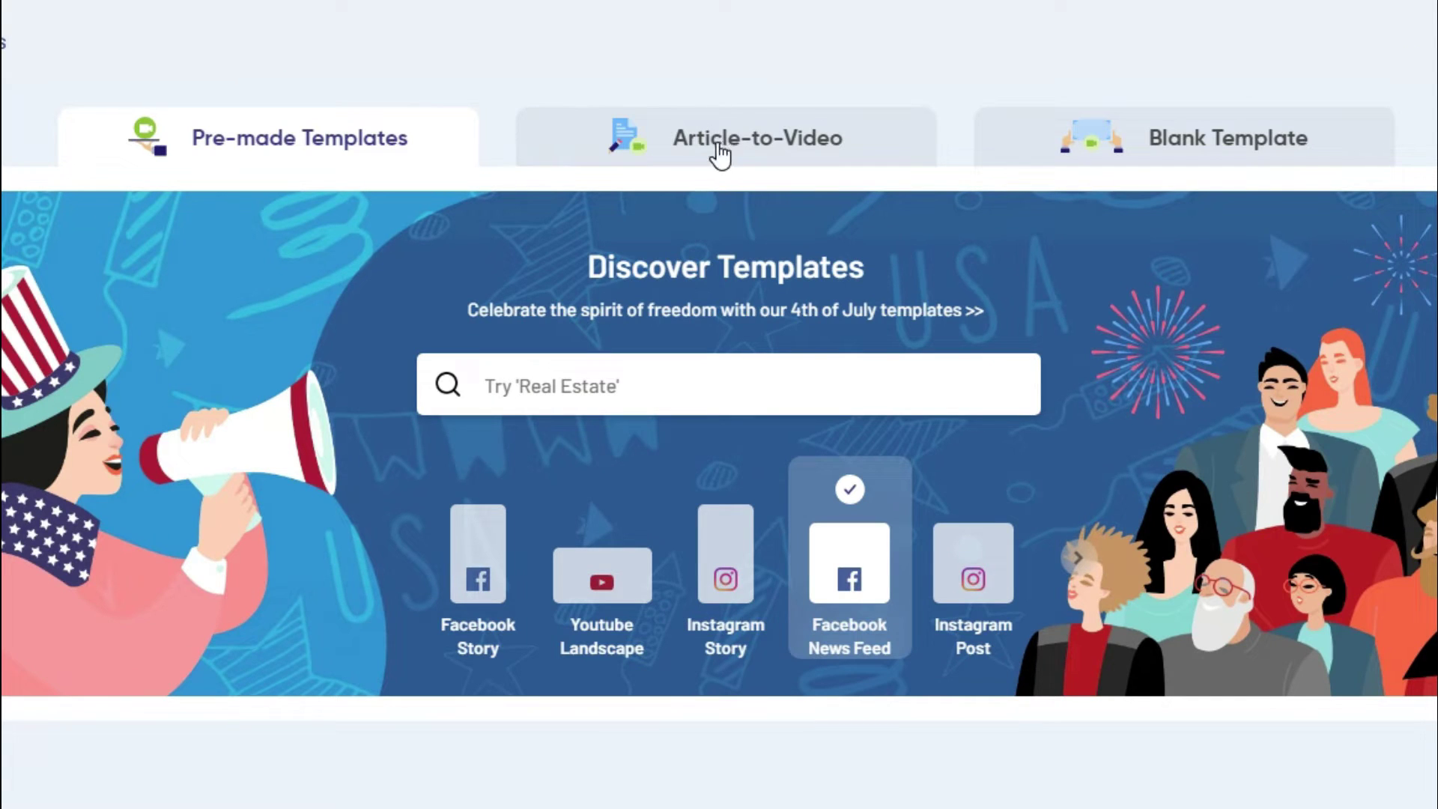
Browse the YouTube Landscape story templates for Article-to-Video and preview the History Black And White template.
left_click(833, 110)
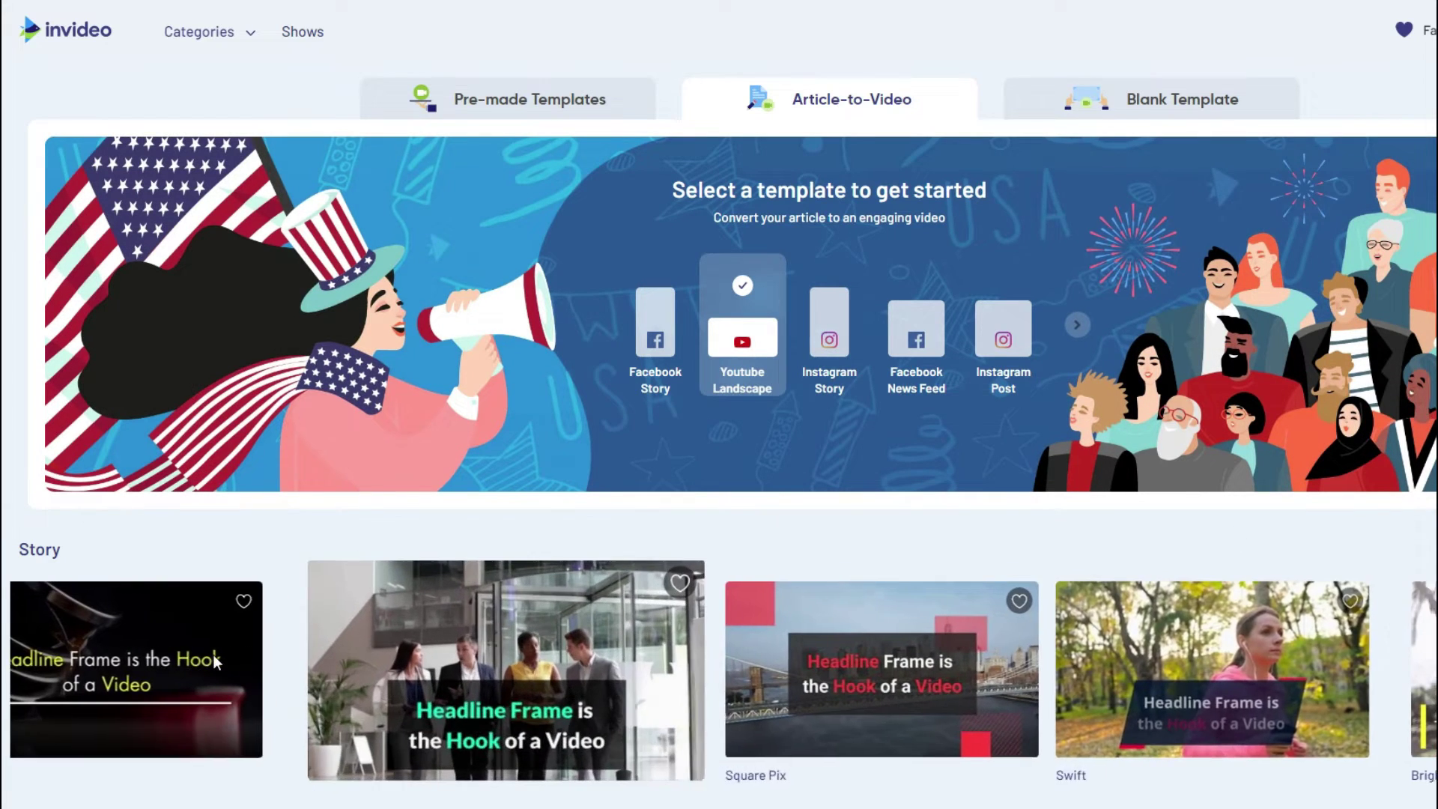
scroll(209, 651, "down", 5)
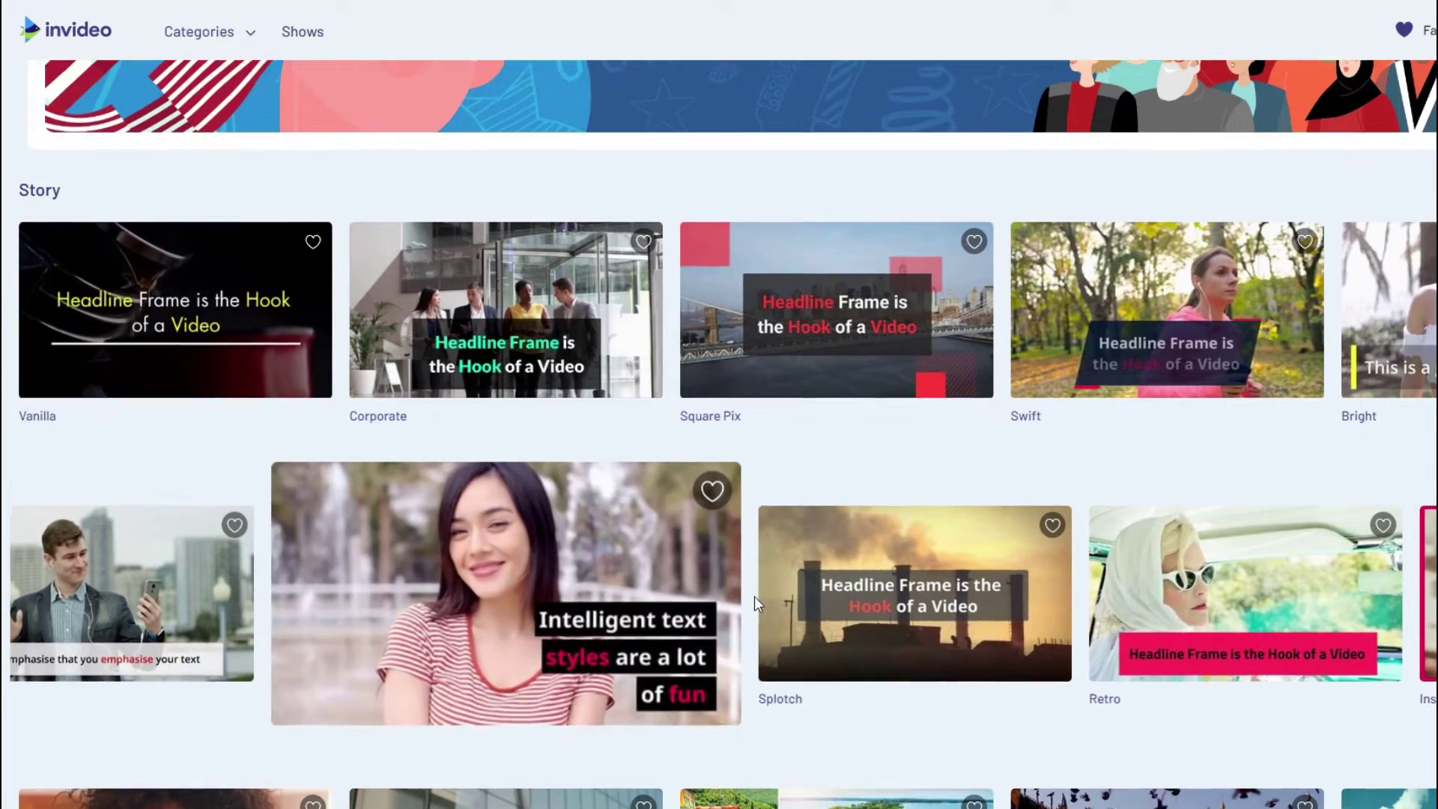
scroll(922, 533, "down", 1)
scroll(1227, 547, "down", 2)
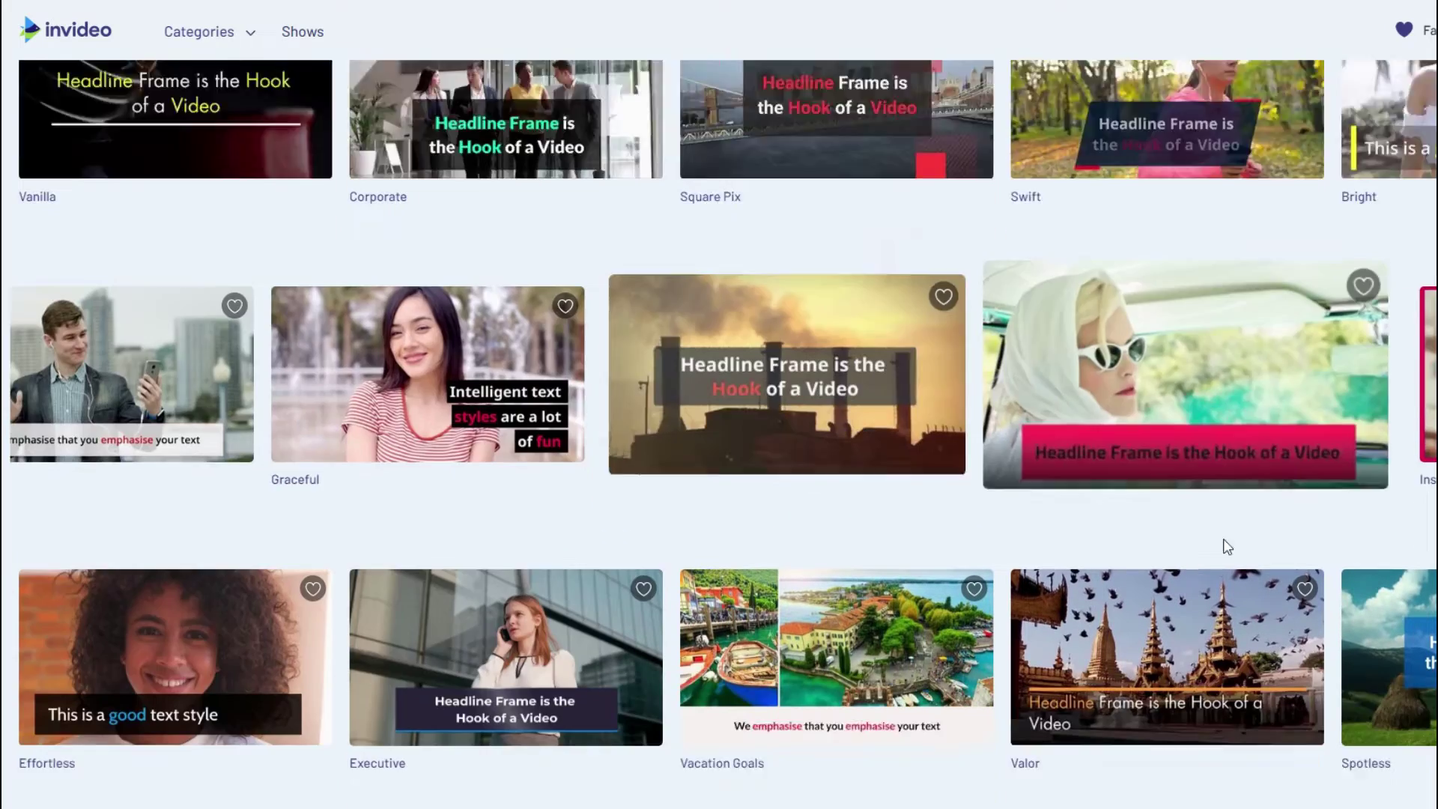
scroll(1227, 547, "down", 4)
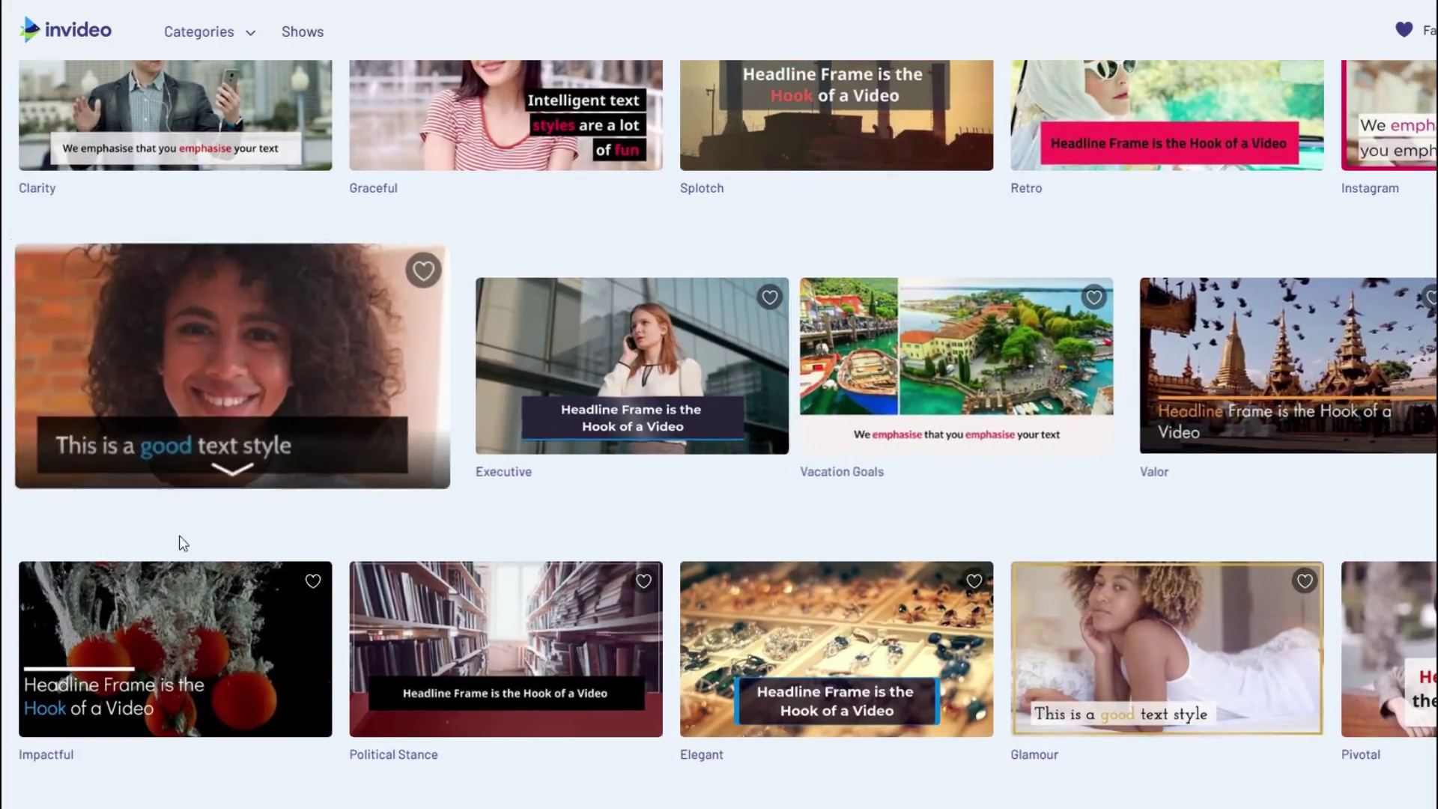
scroll(180, 543, "down", 1)
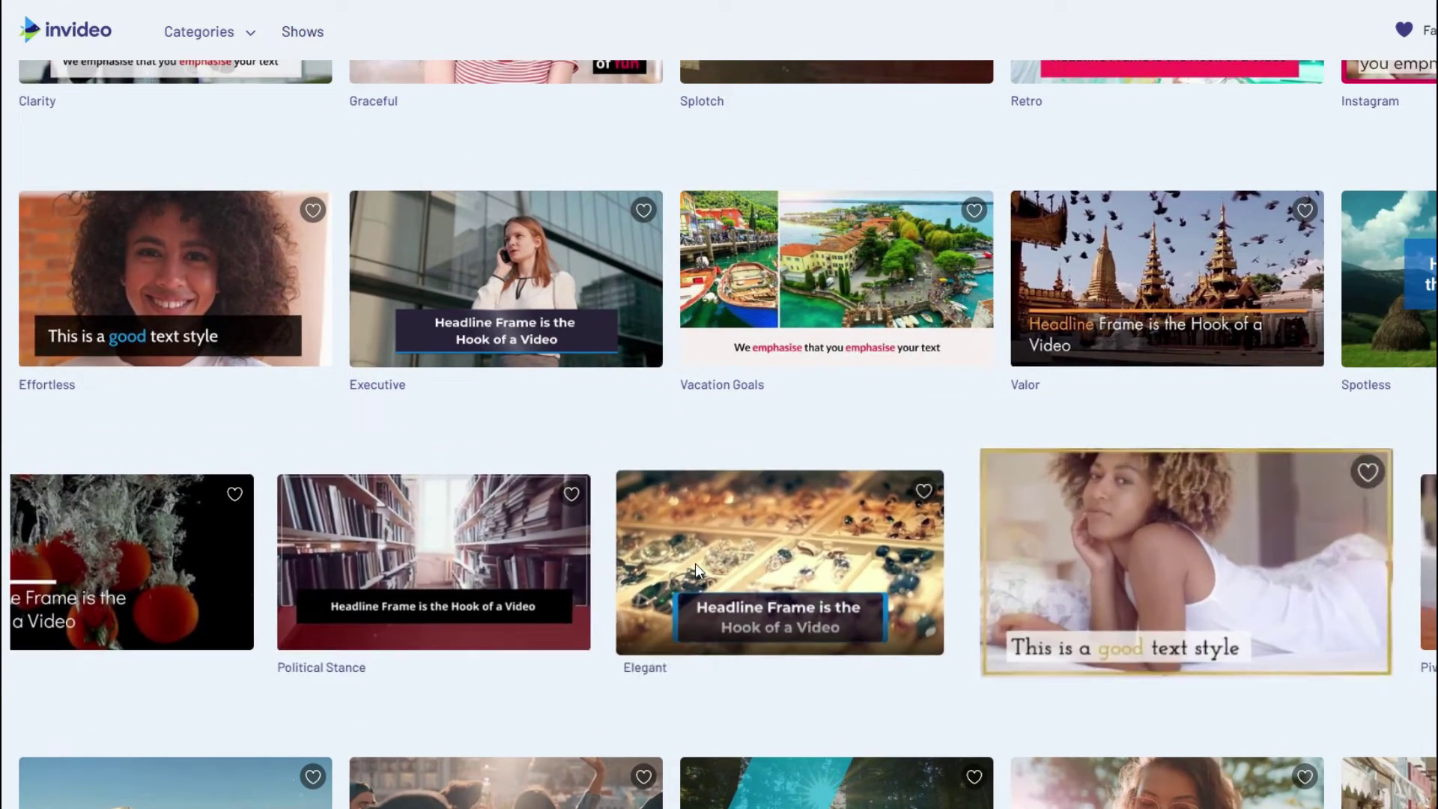
scroll(697, 563, "down", 3)
scroll(193, 704, "down", 4)
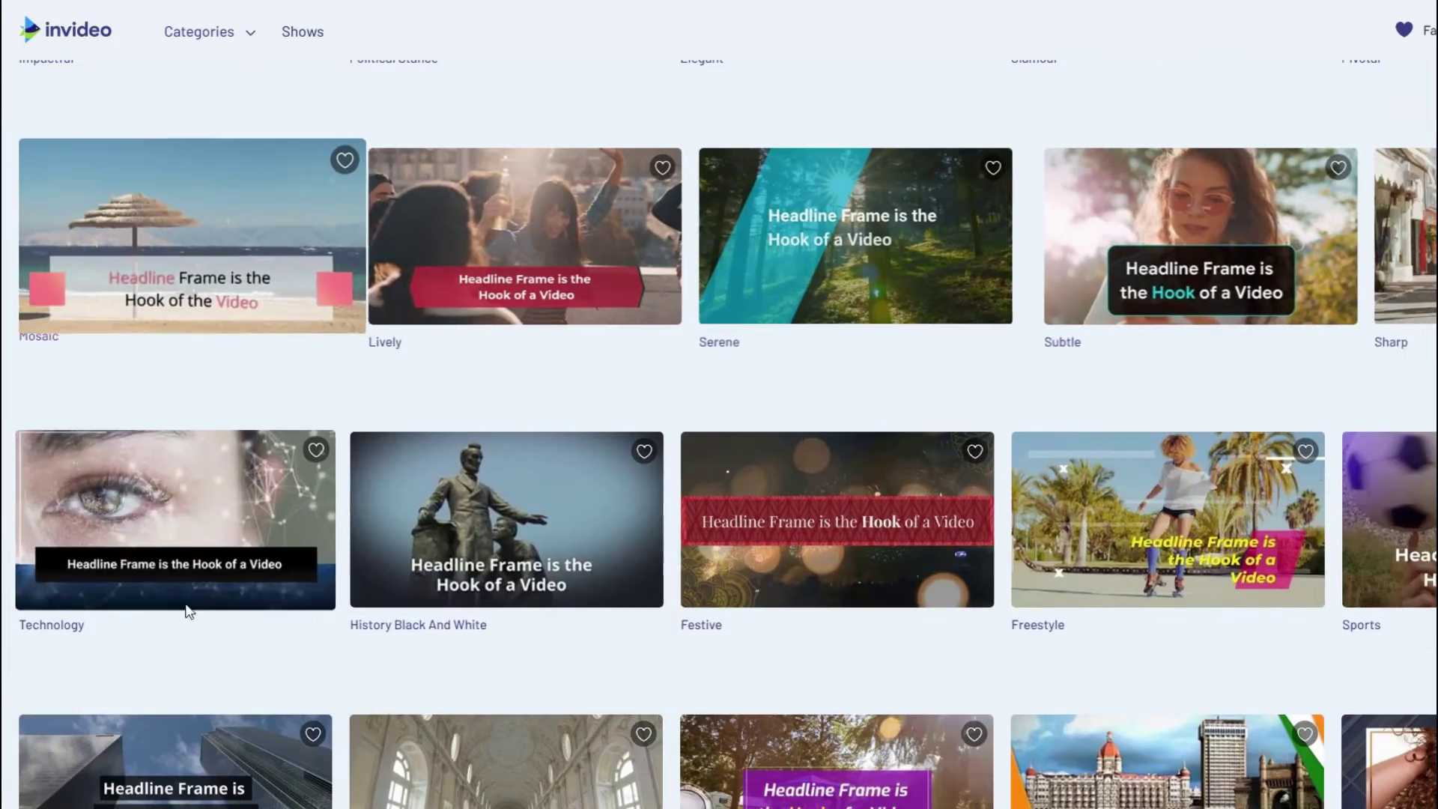
mouse_move(659, 501)
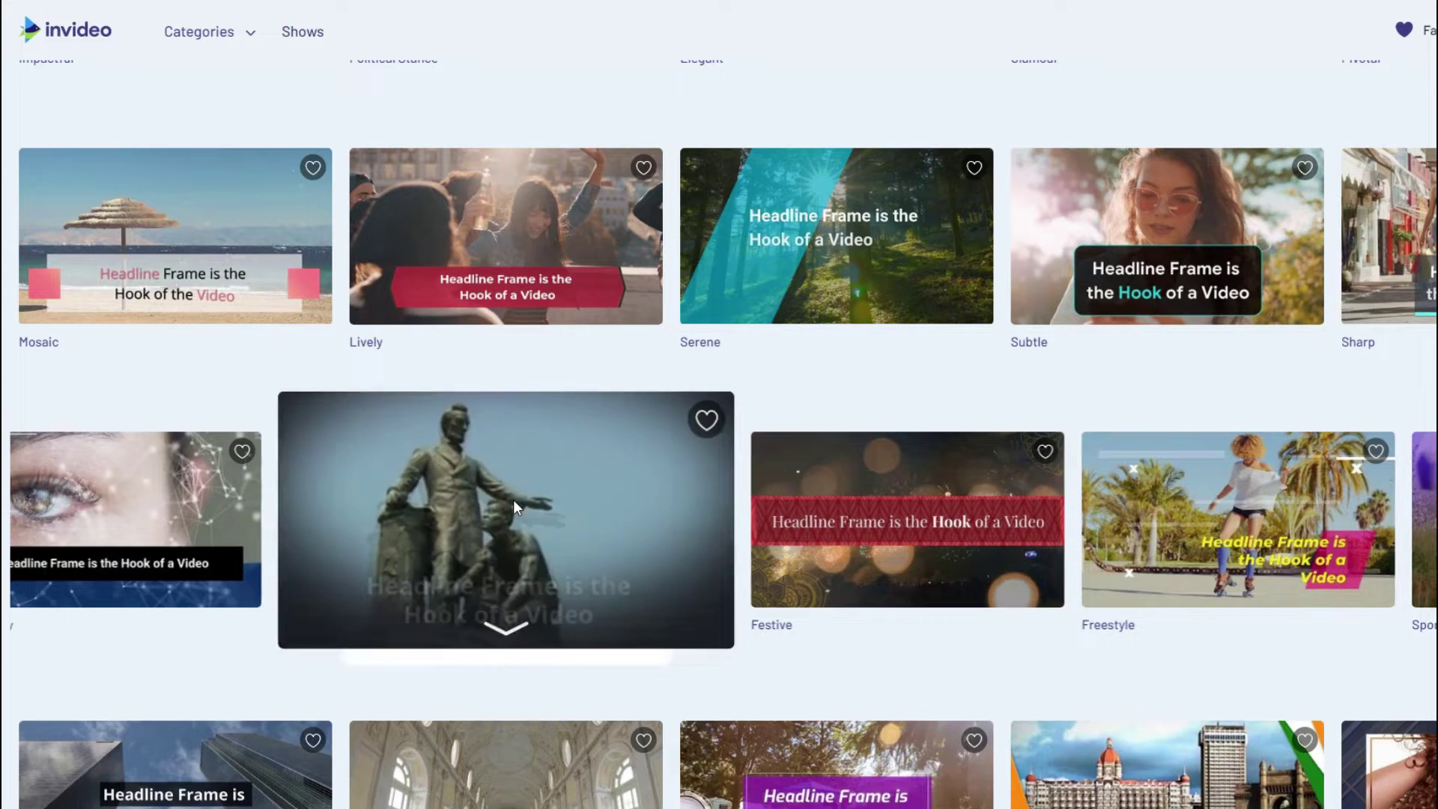
left_click(514, 501)
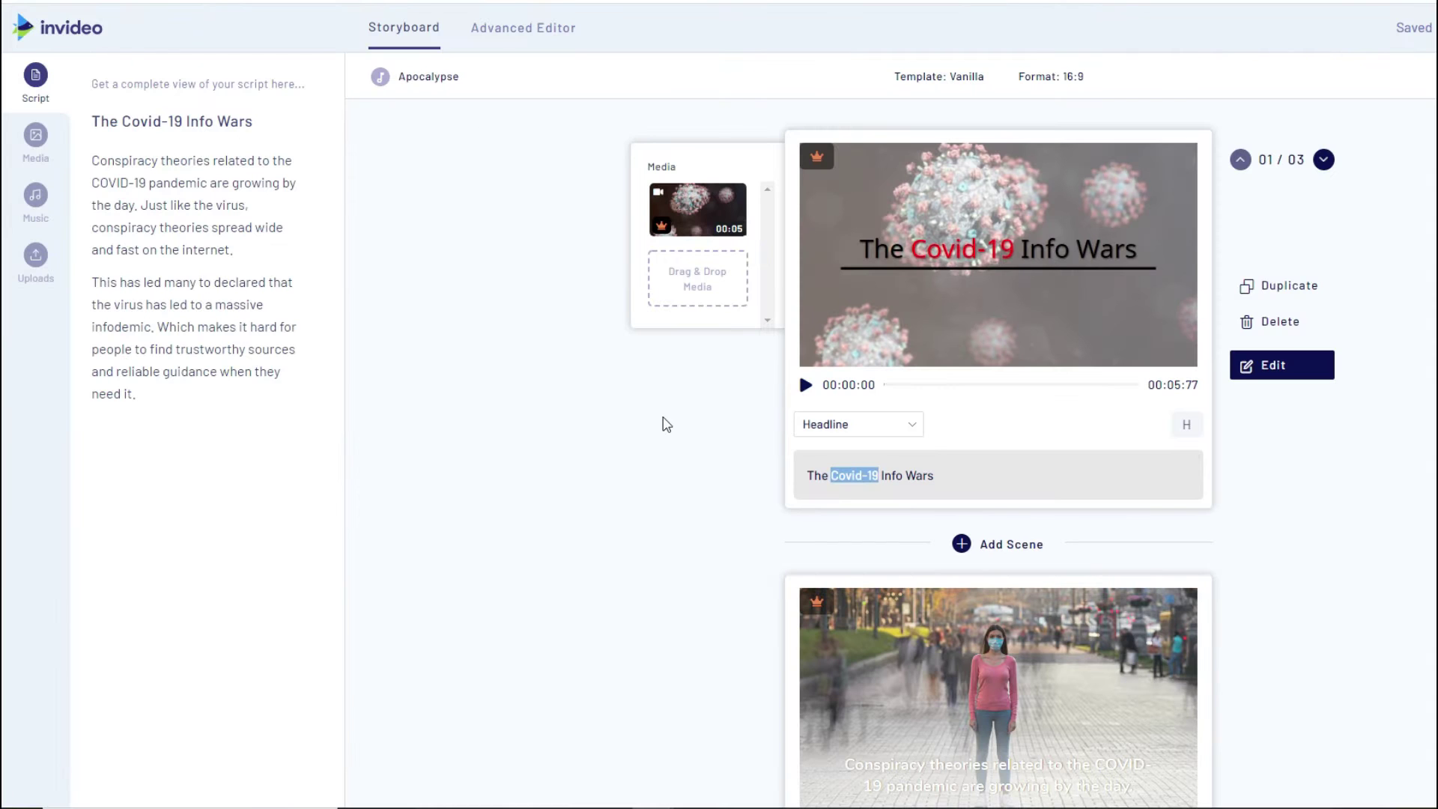
Switch to Notepad to view the source script, and return to the storyboard.
mouse_move(694, 808)
left_click(680, 726)
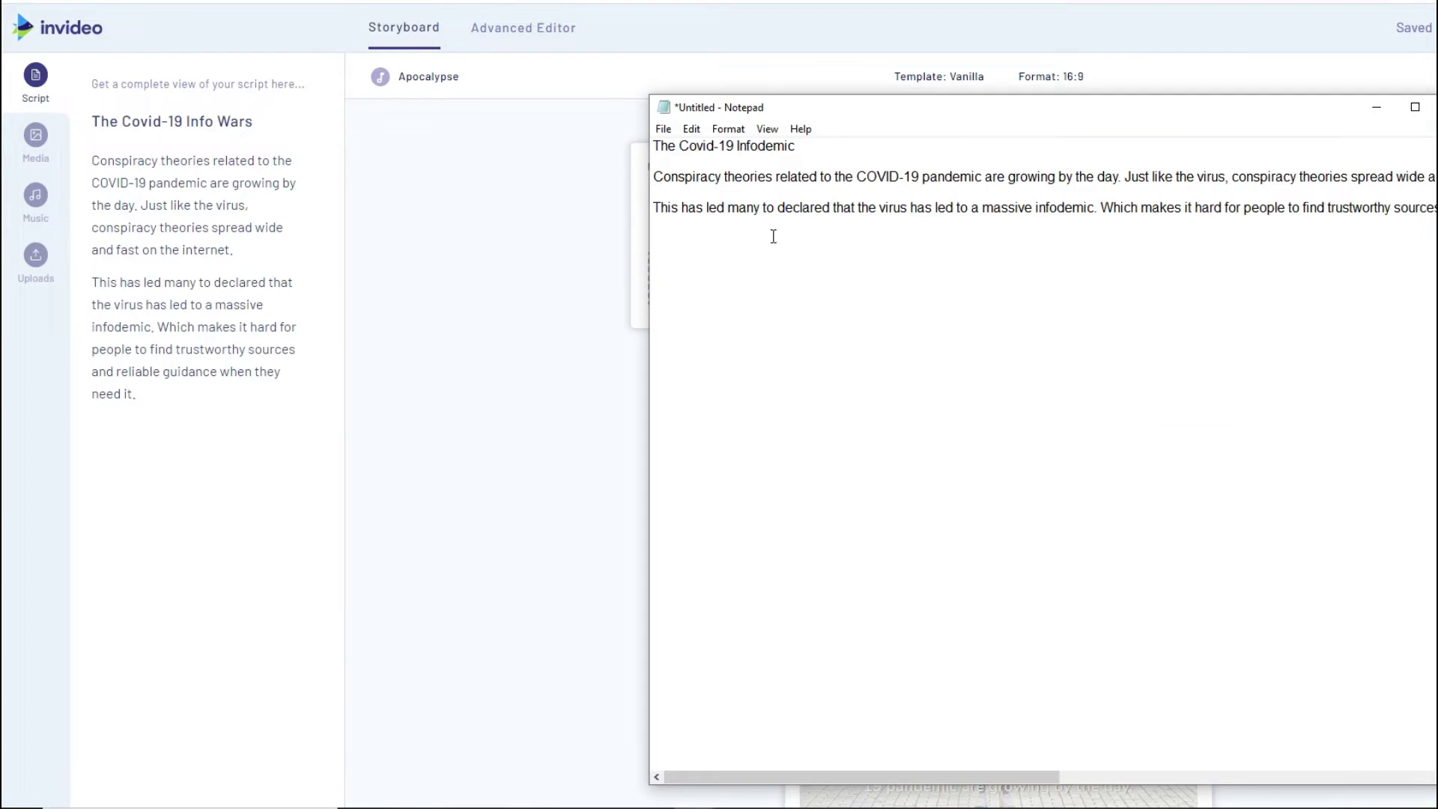
left_click(1375, 114)
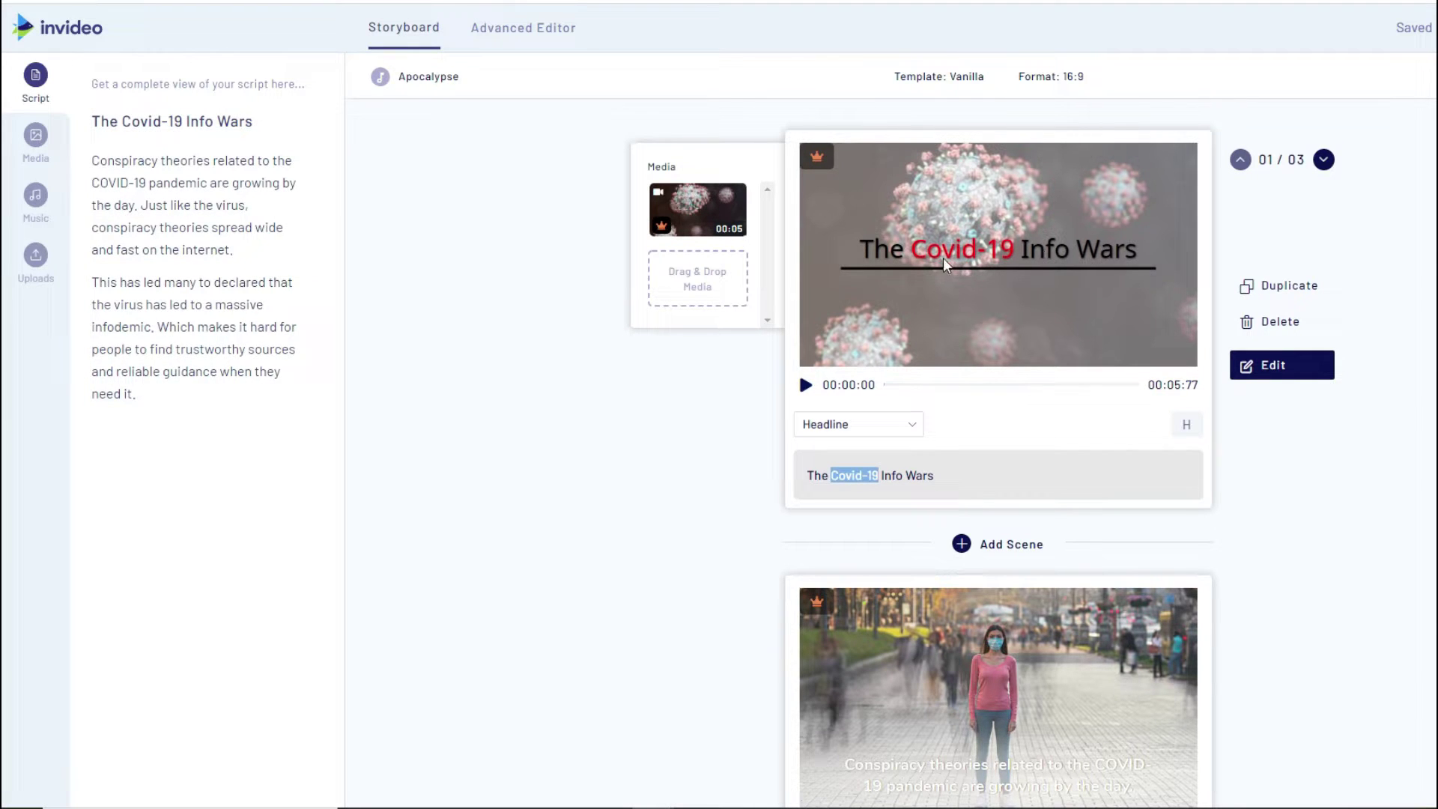
Review both text lines of the second storyboard scene and the media and text of the third scene.
scroll(1049, 460, "down", 5)
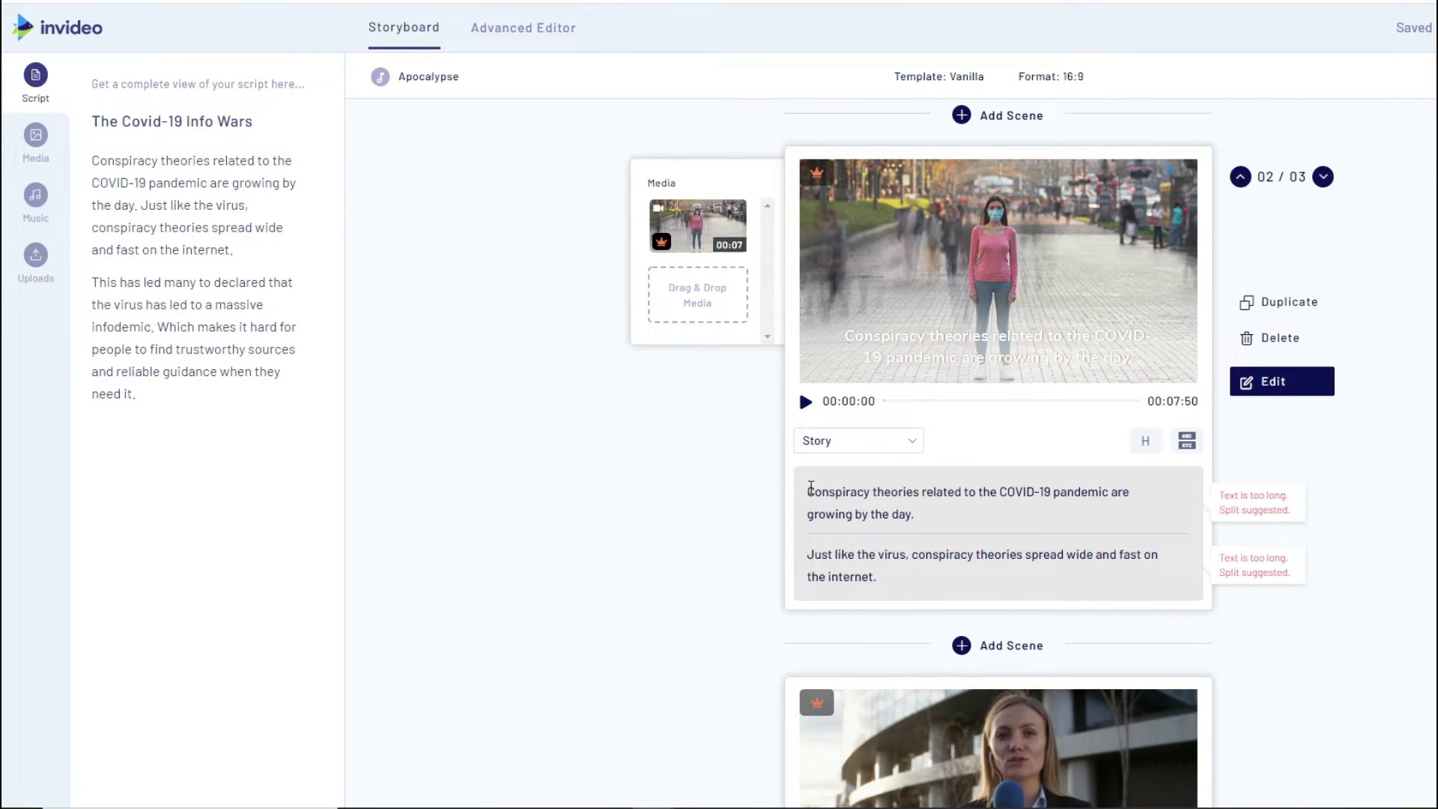
left_click_drag(807, 492, 926, 519)
left_click(927, 519)
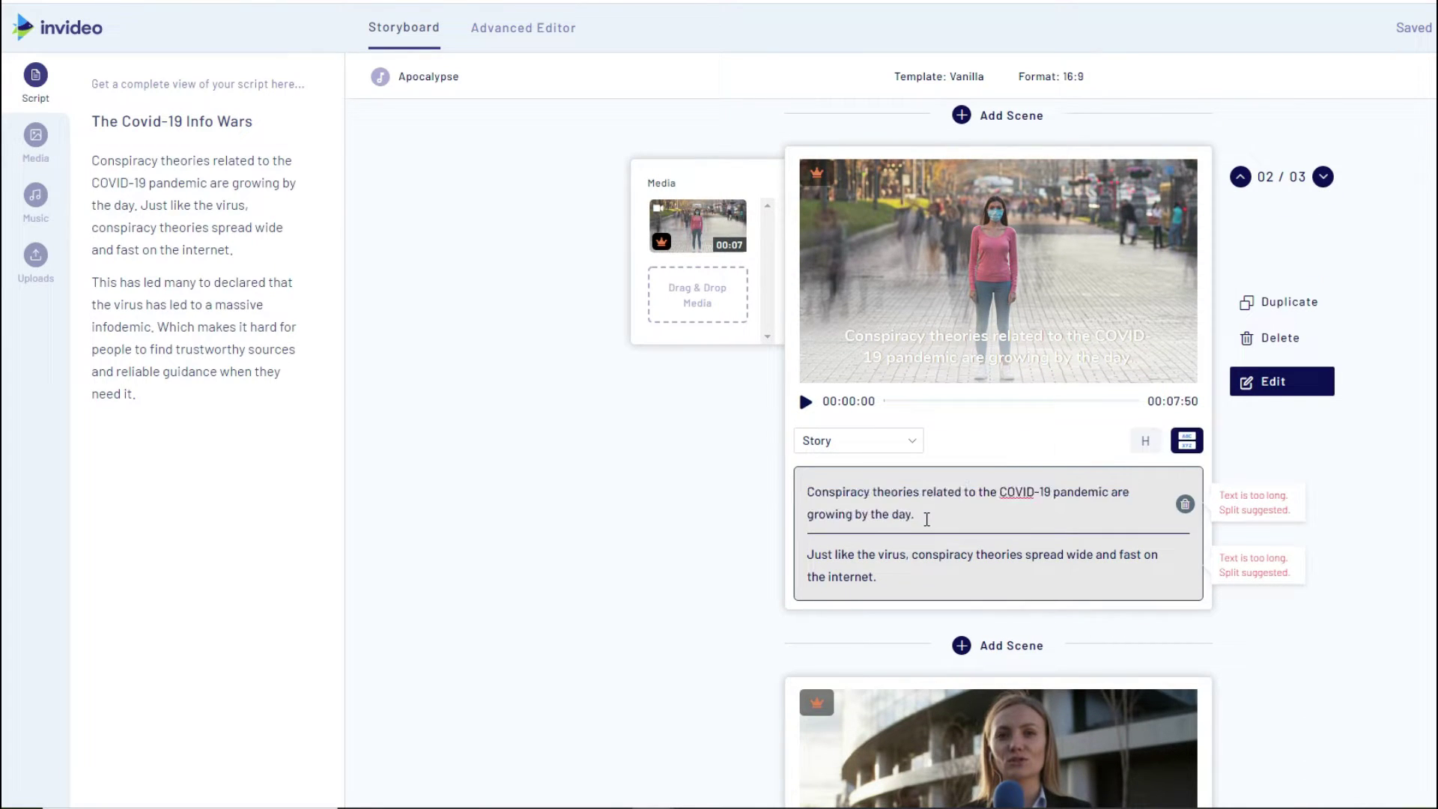
left_click(815, 554)
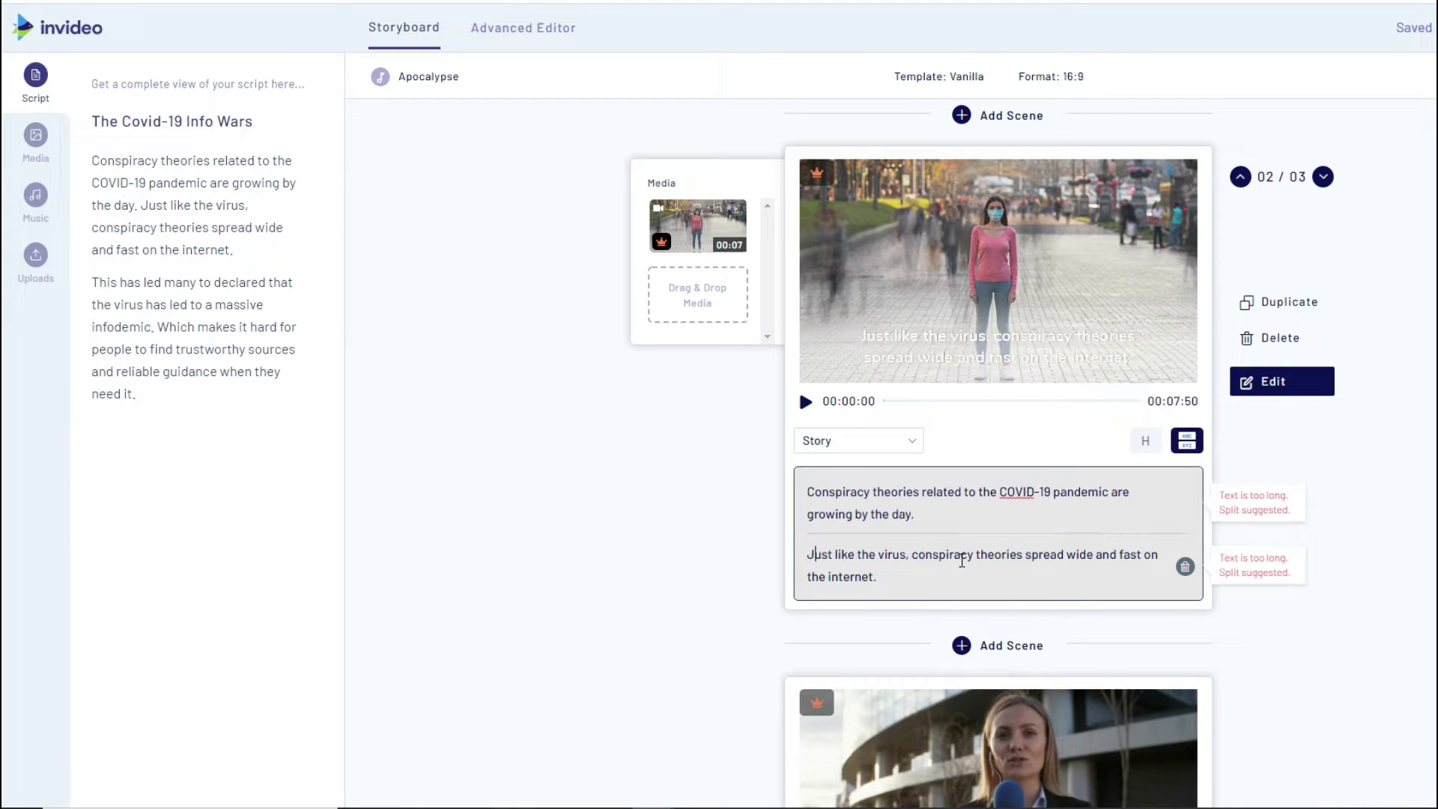
left_click(935, 518)
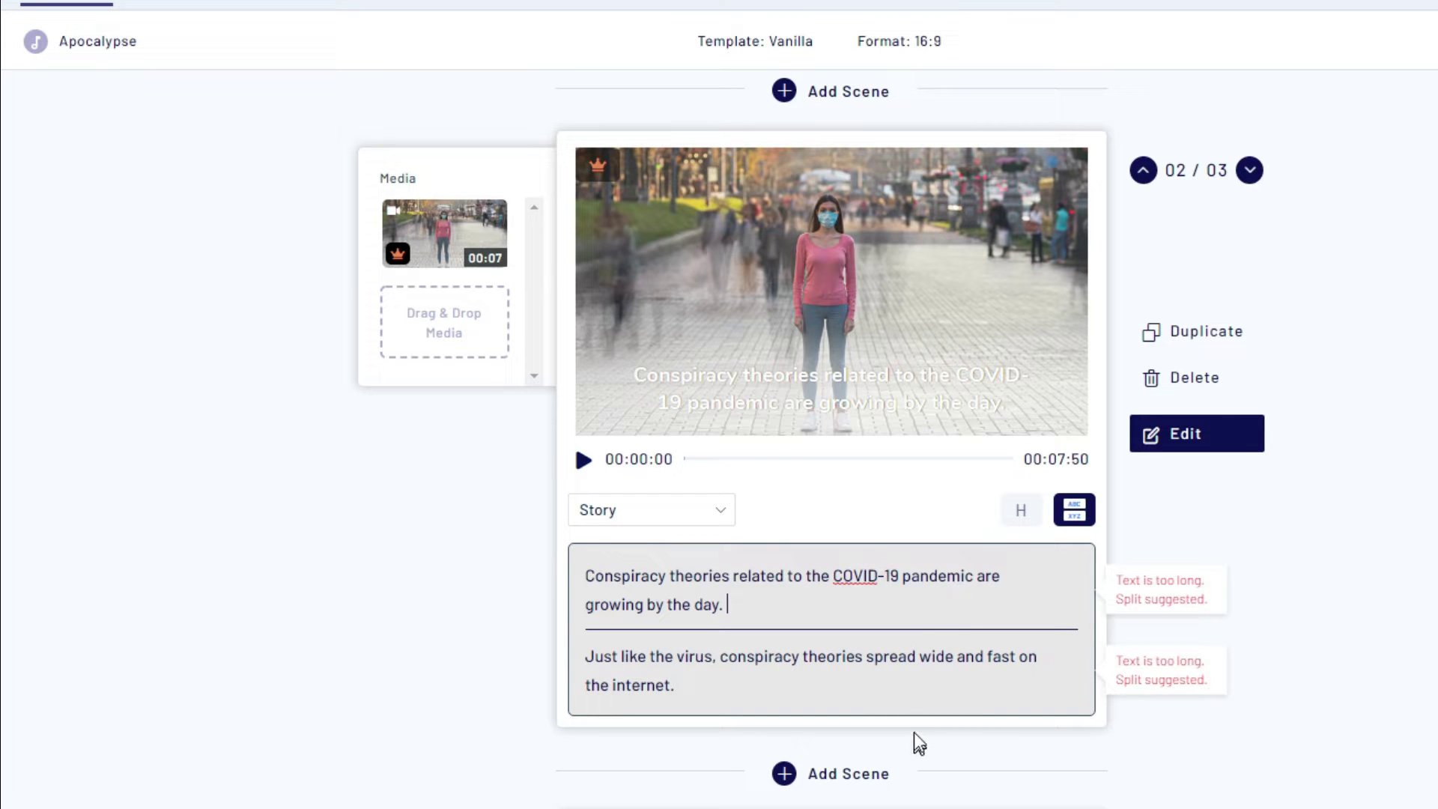
scroll(903, 693, "down", 6)
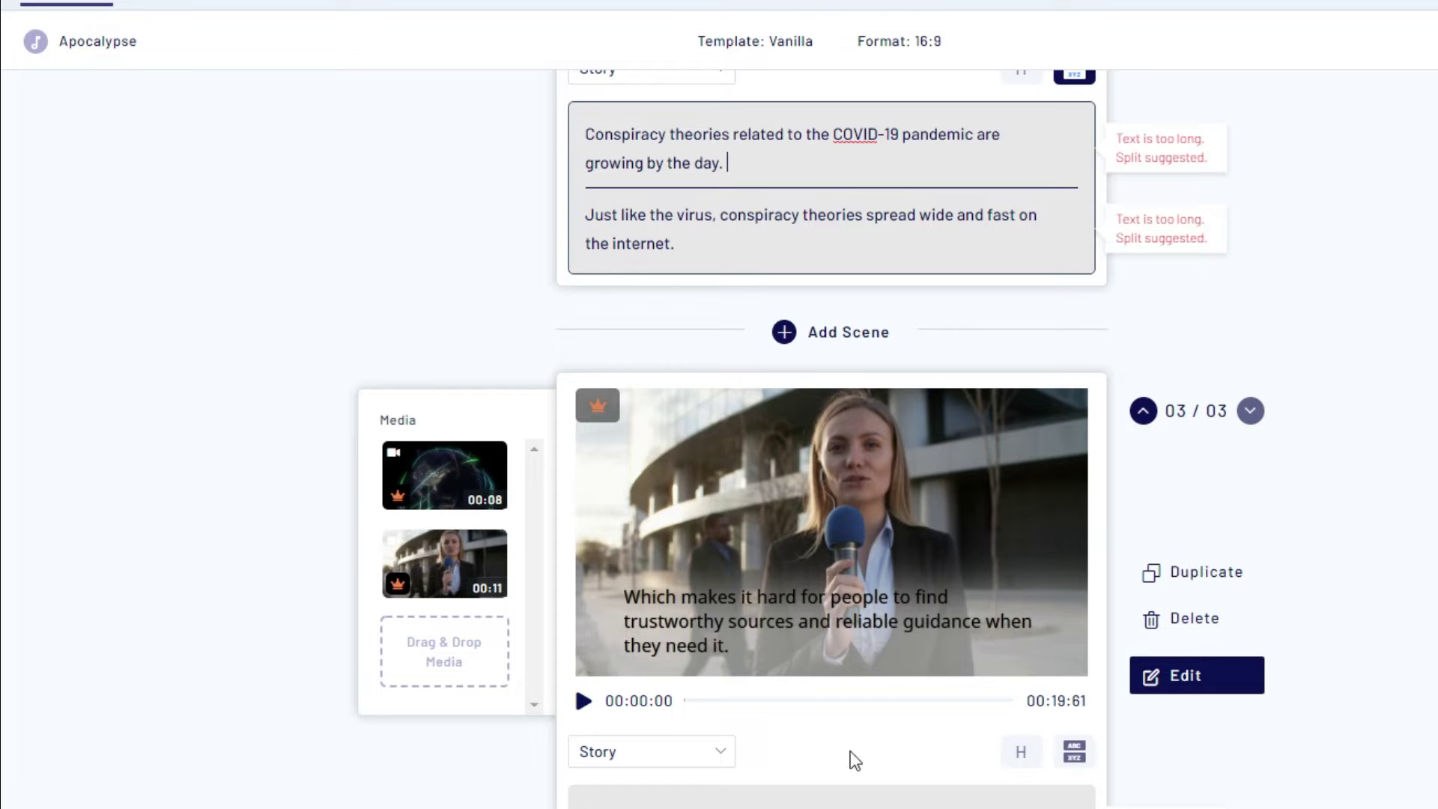
scroll(854, 760, "down", 1)
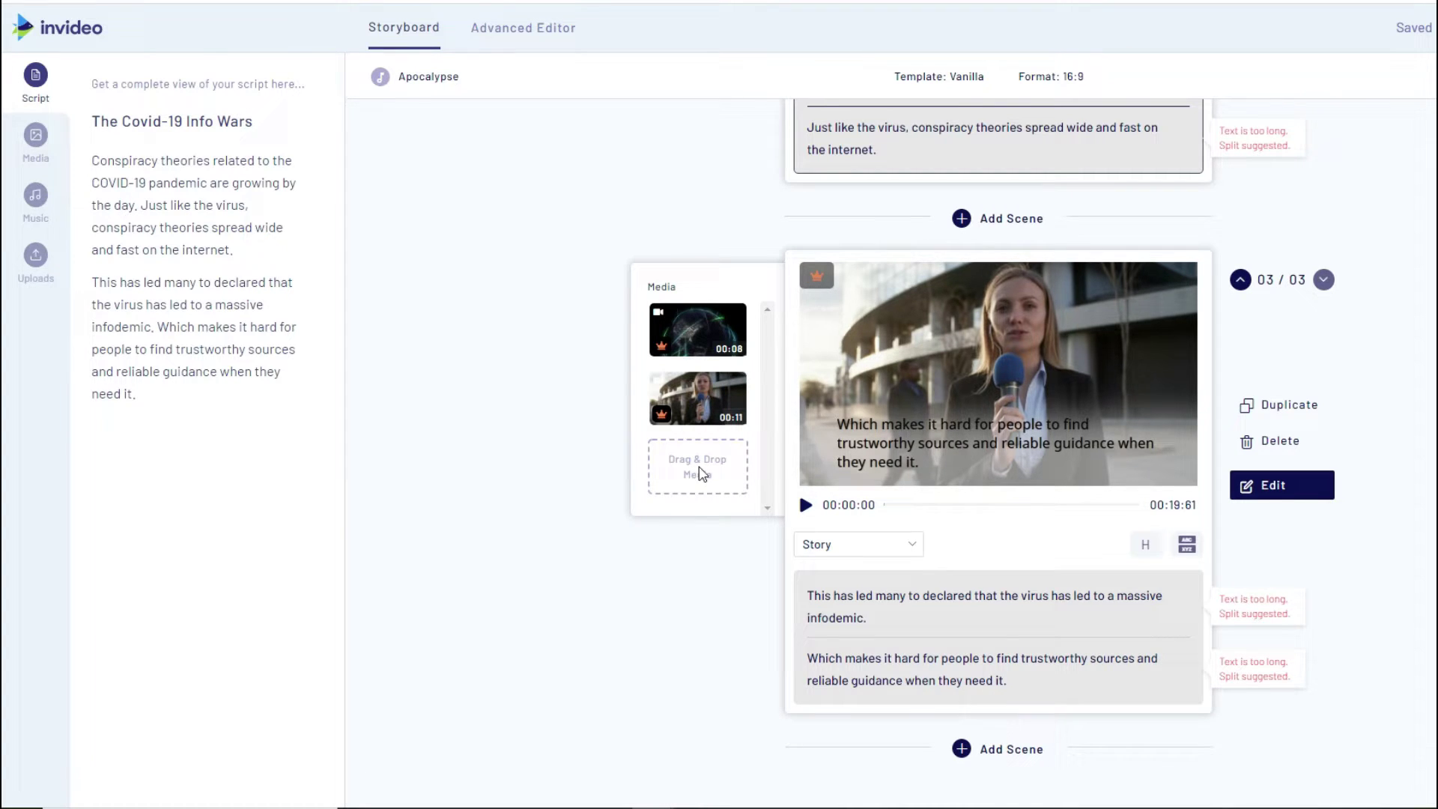
Search the stock video library for "newspaper".
left_click(35, 141)
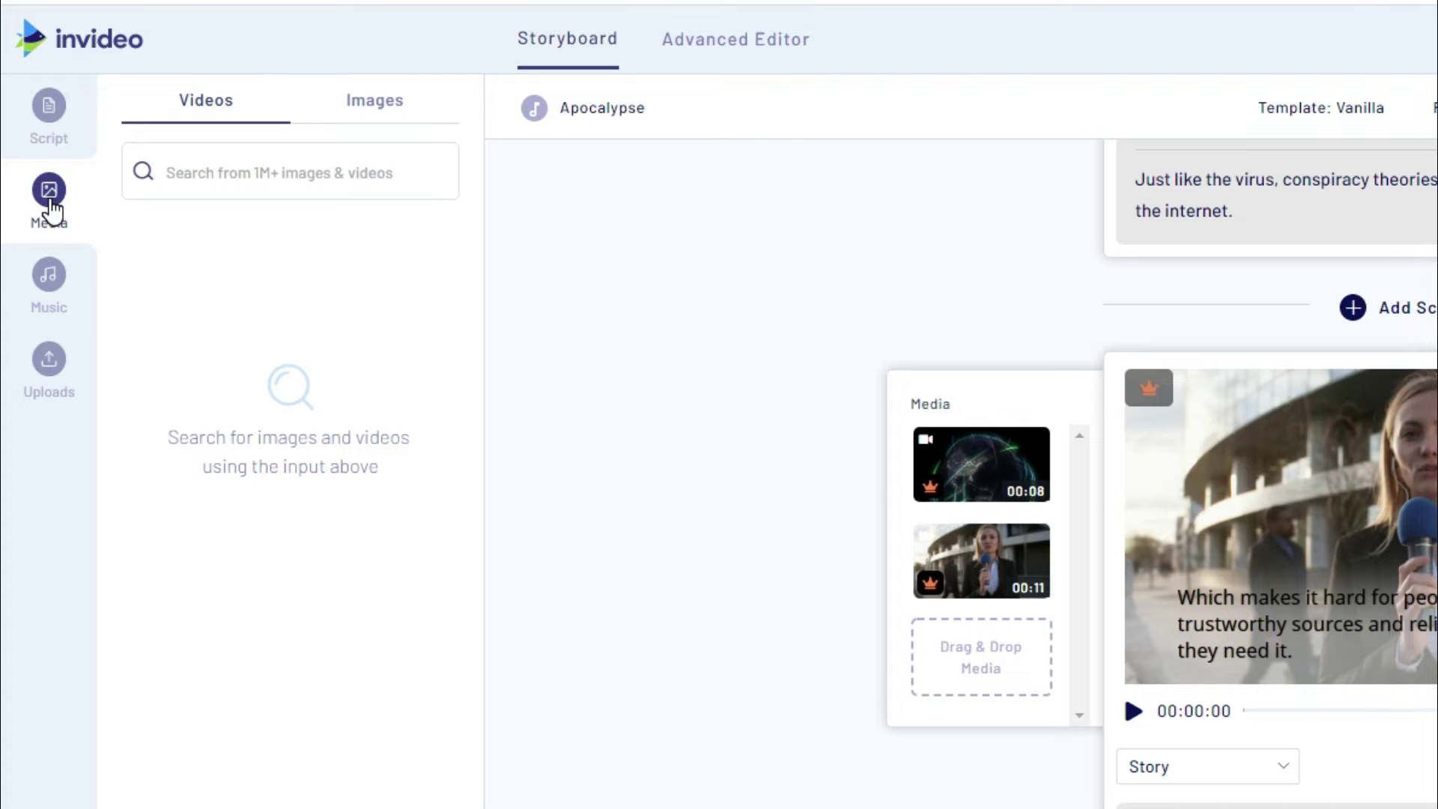
mouse_move(968, 463)
left_click(246, 166)
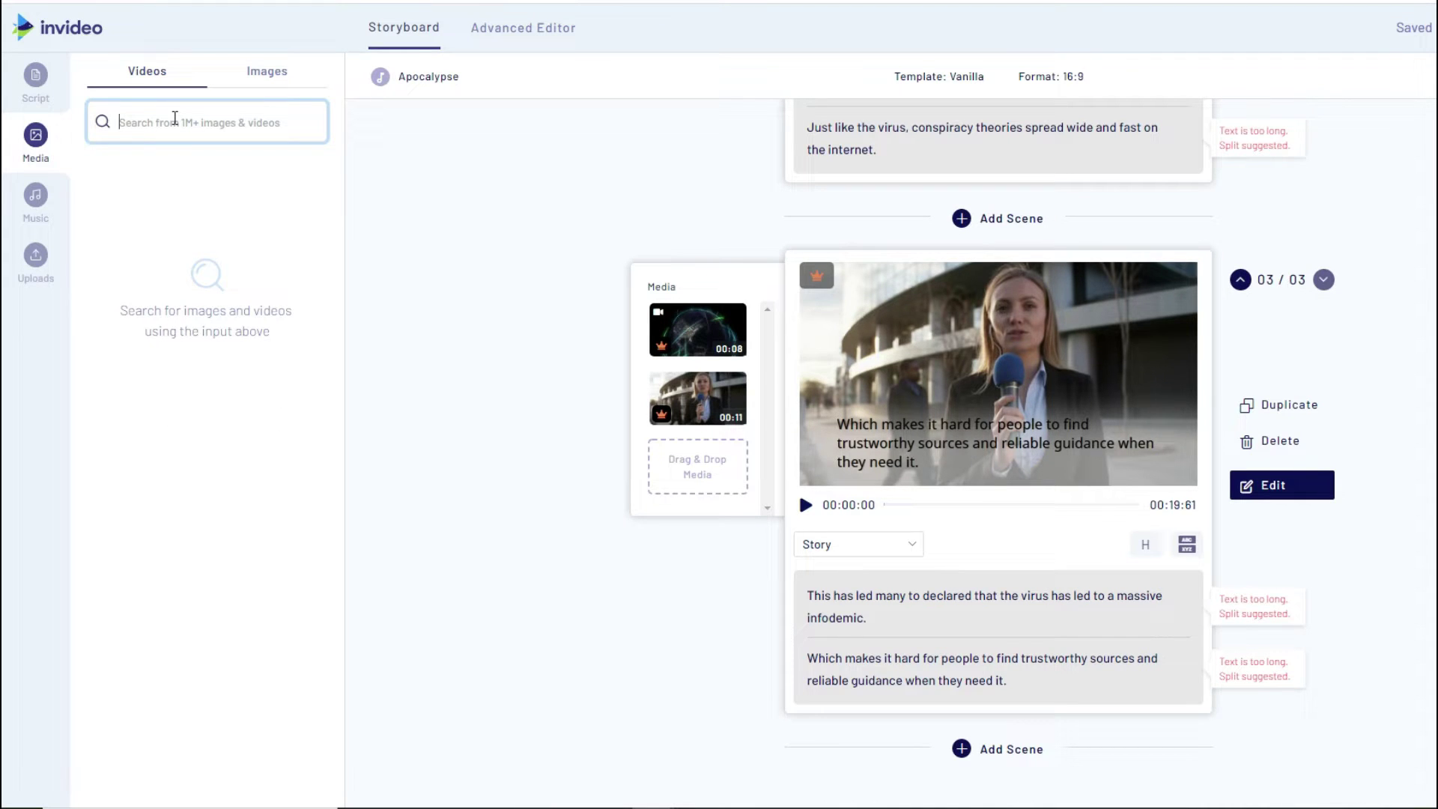
type("newspaper")
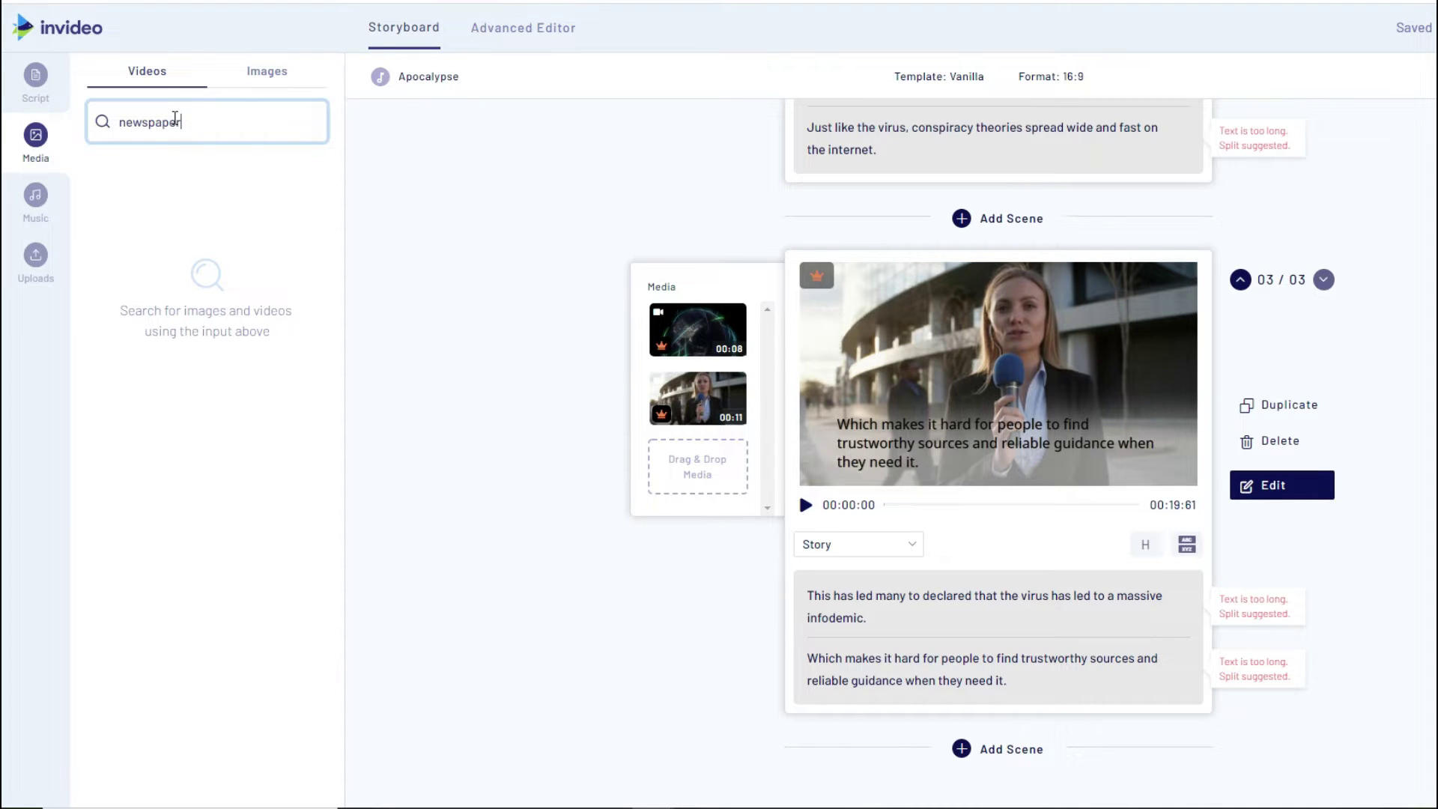
key("Return")
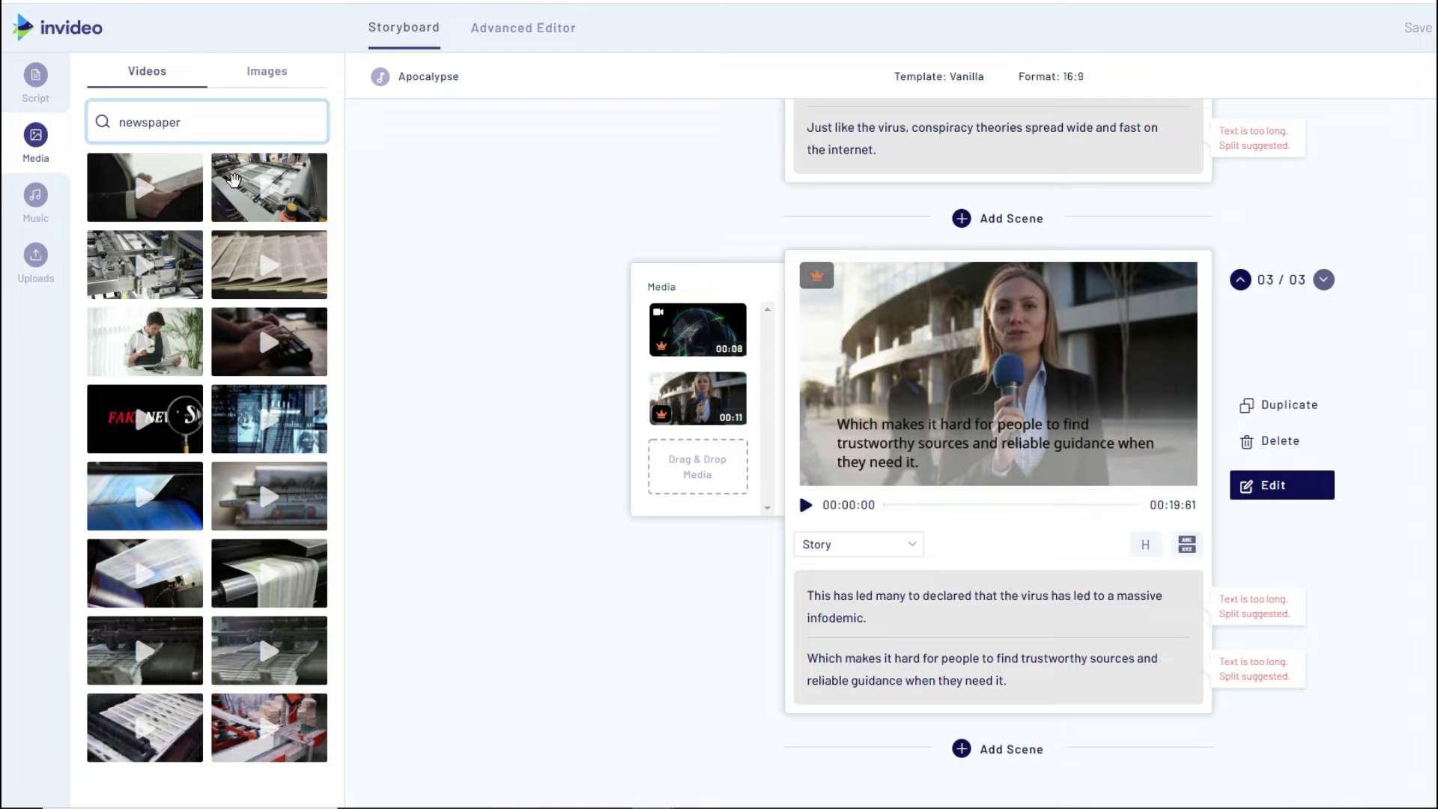
Add the newspaper printing press clip to the third scene's media, trimmed from 00:00:00 to 00:05:56.
left_click_drag(232, 180, 671, 475)
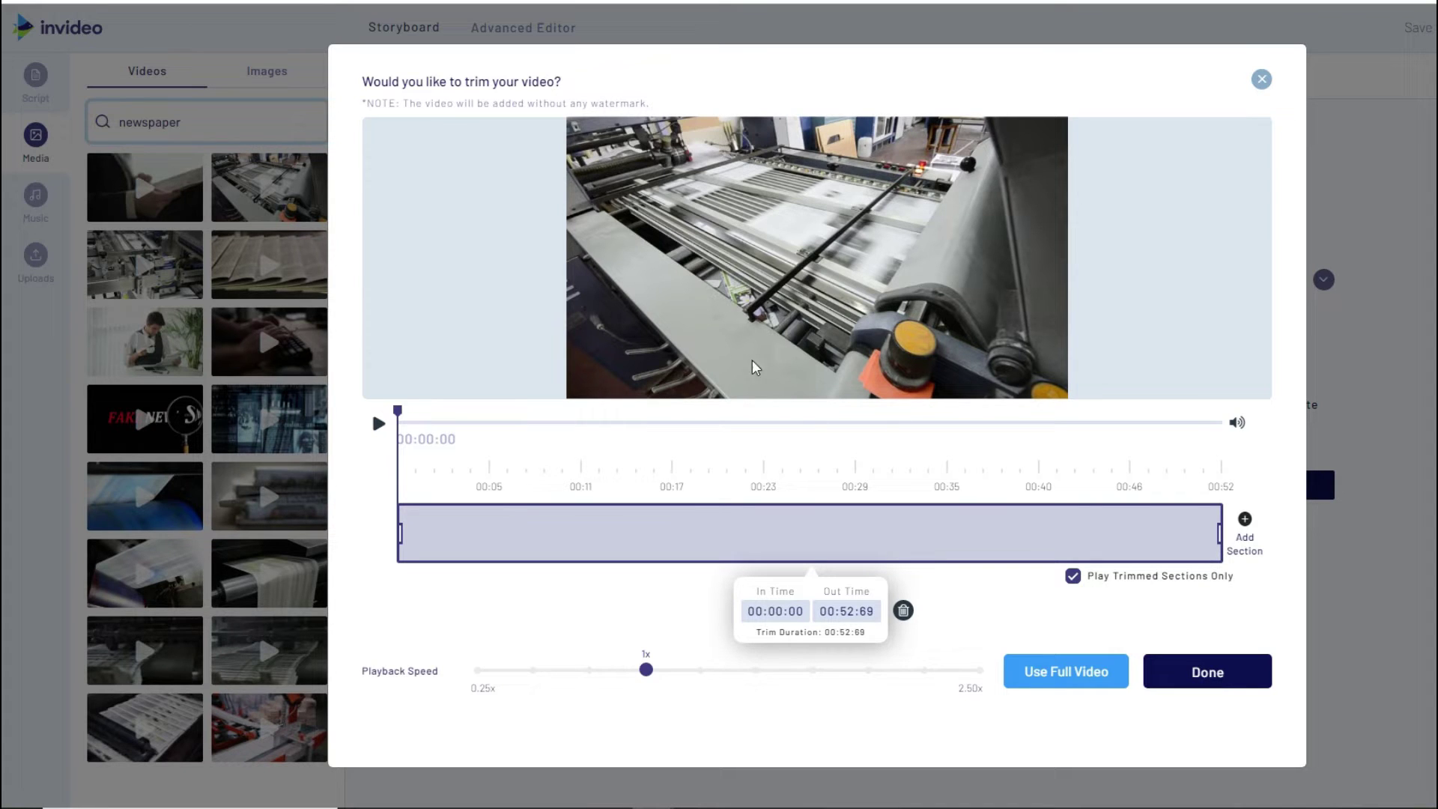
left_click_drag(1219, 533, 489, 523)
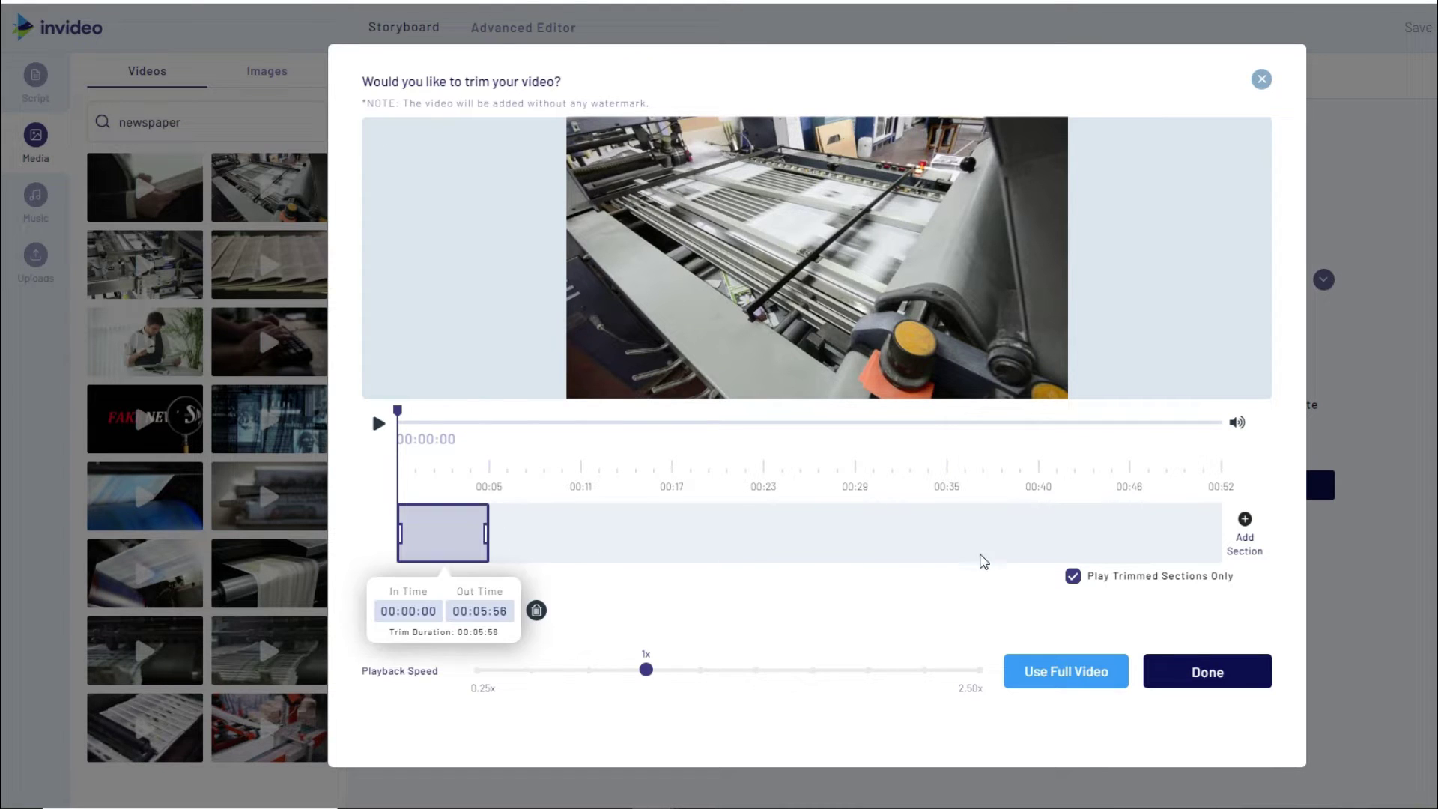
left_click(1194, 677)
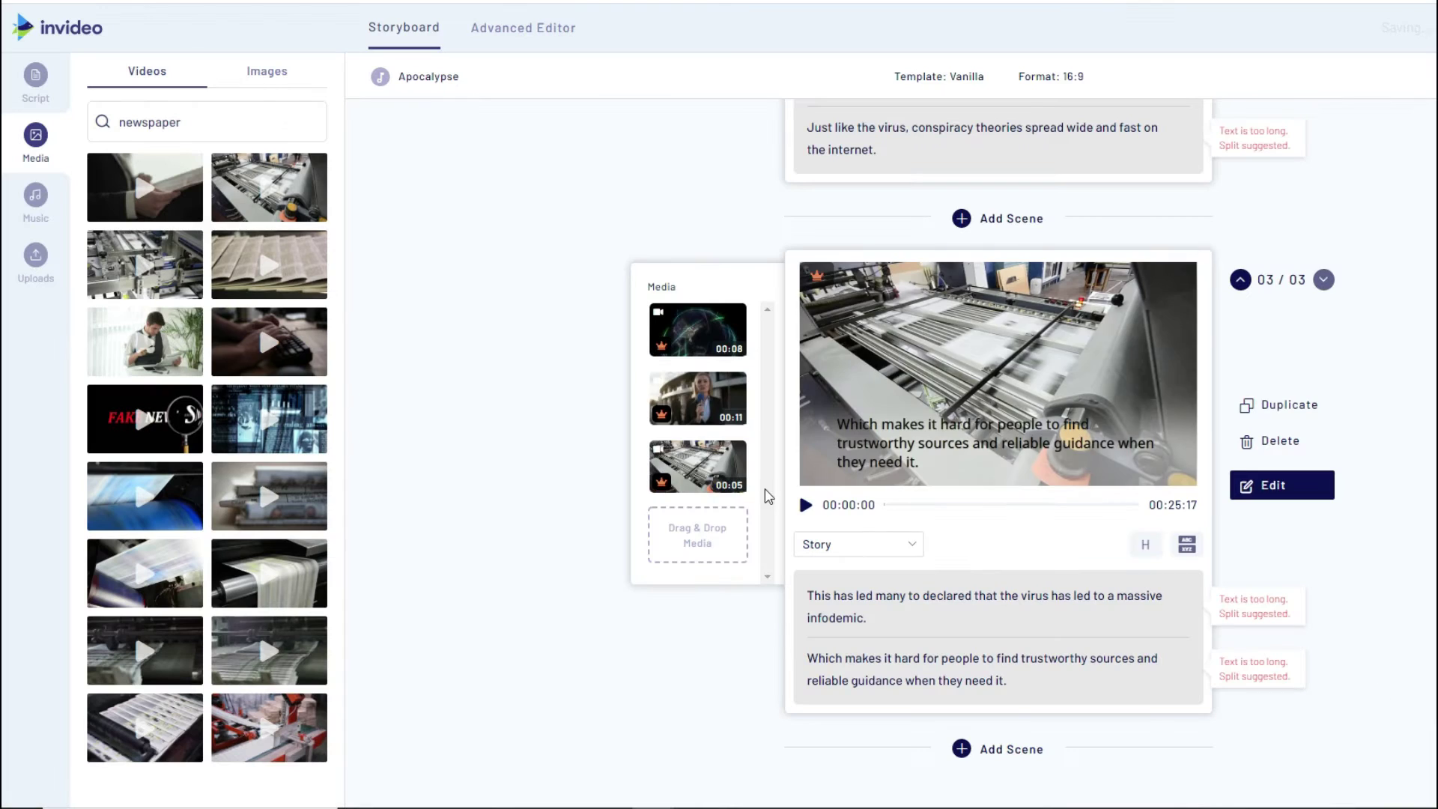
Play the third scene's preview and return to the first scene of the storyboard.
key("space")
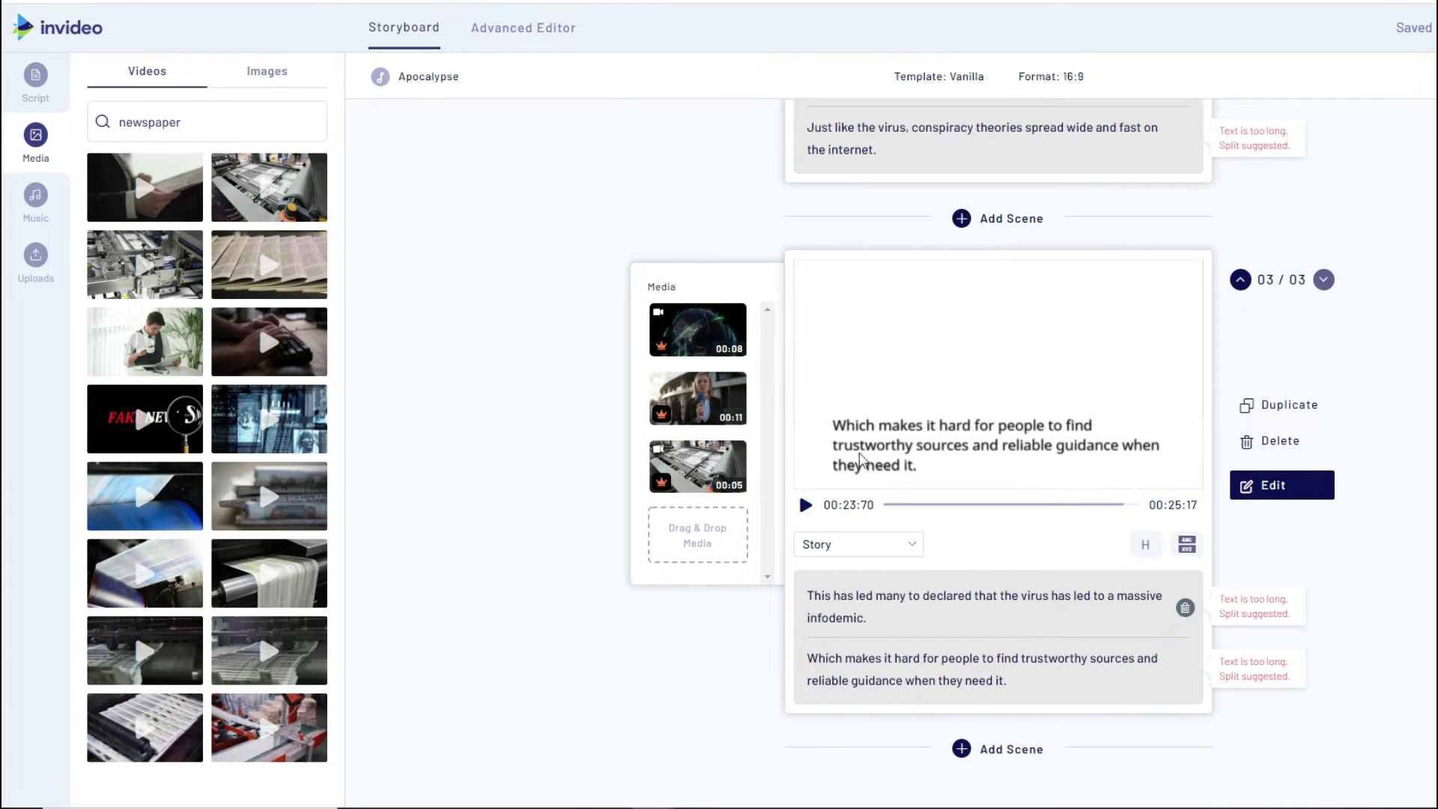
scroll(662, 340, "up", 5)
scroll(553, 420, "up", 5)
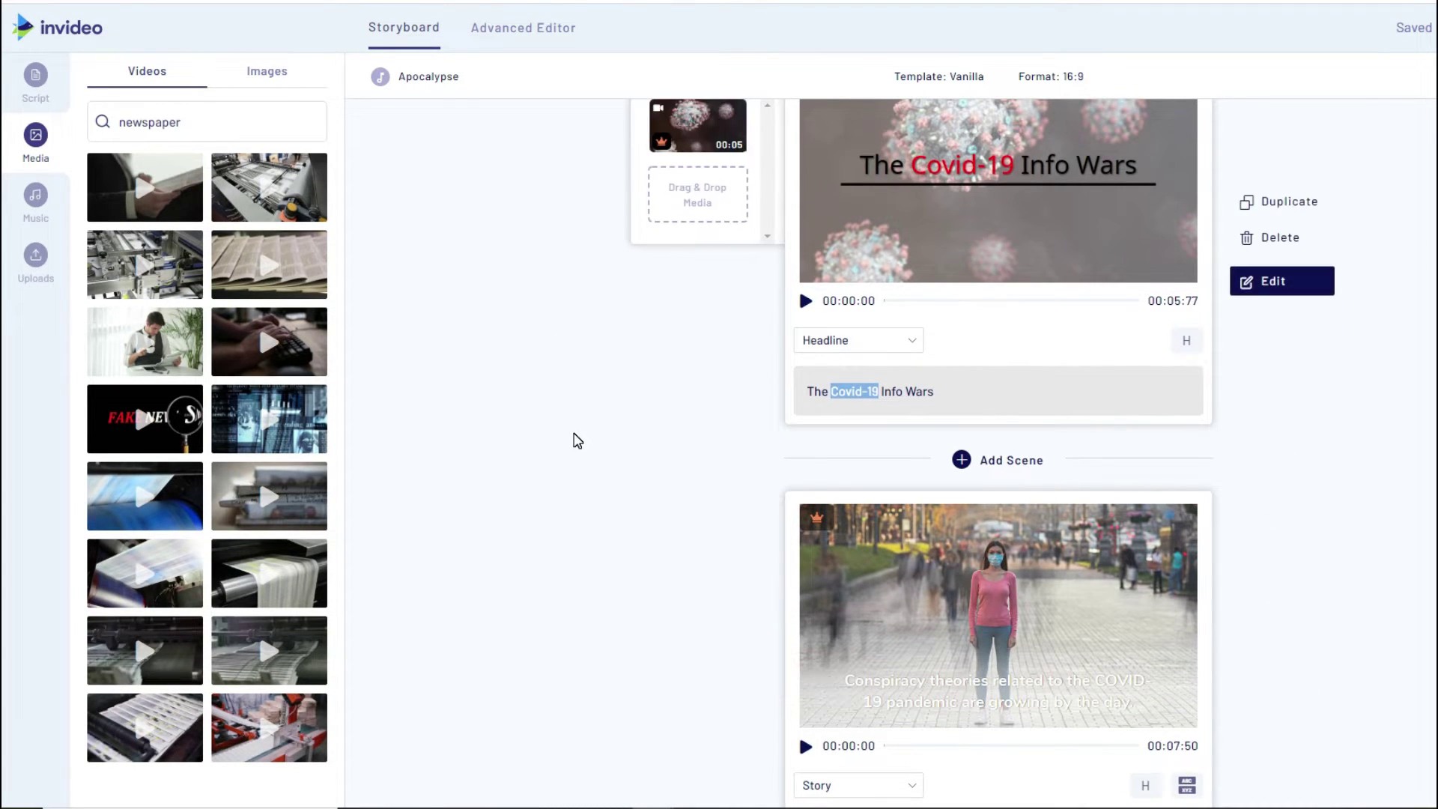
scroll(575, 440, "up", 1)
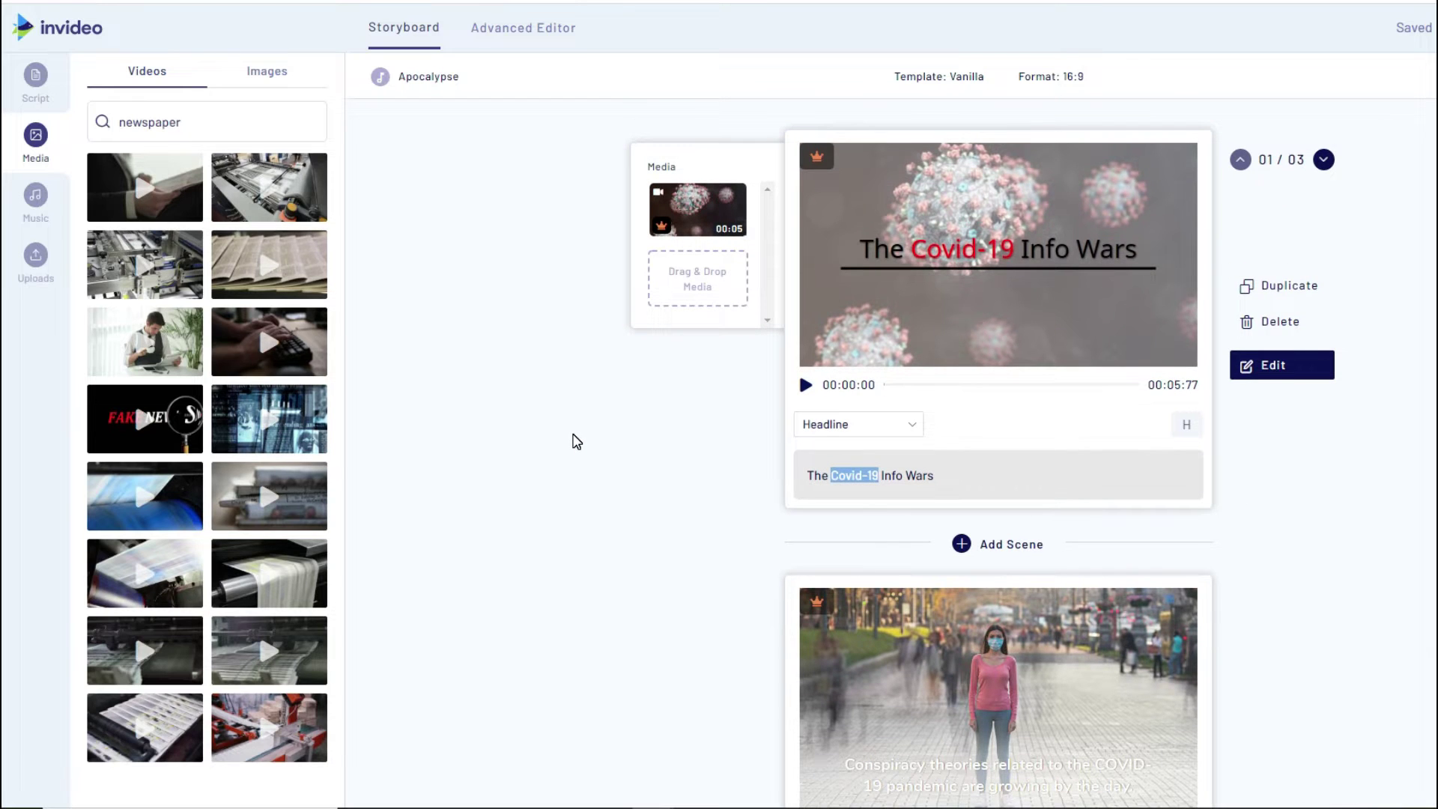
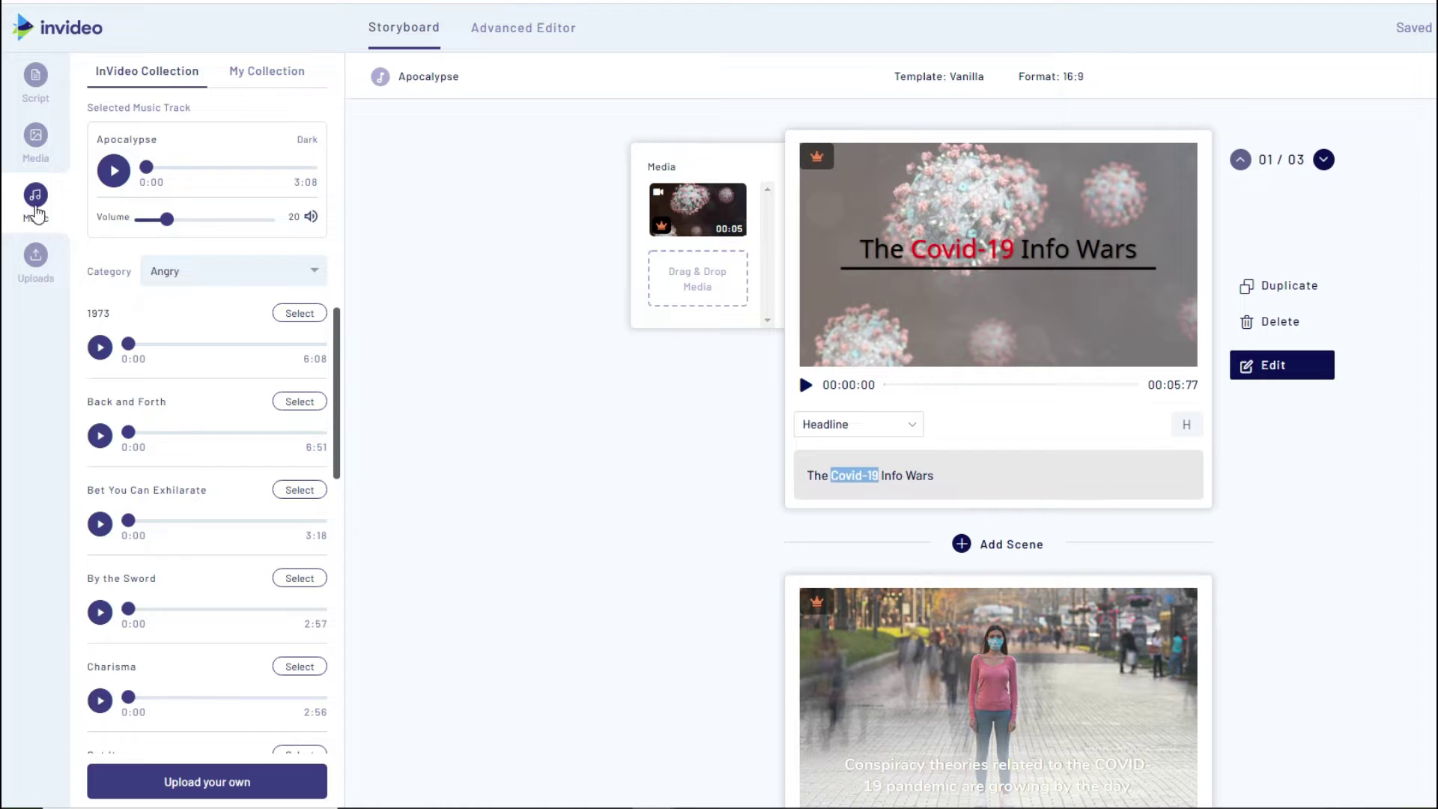
Look through the music categories and list the Dramatic tracks in the InVideo music collection.
left_click(238, 282)
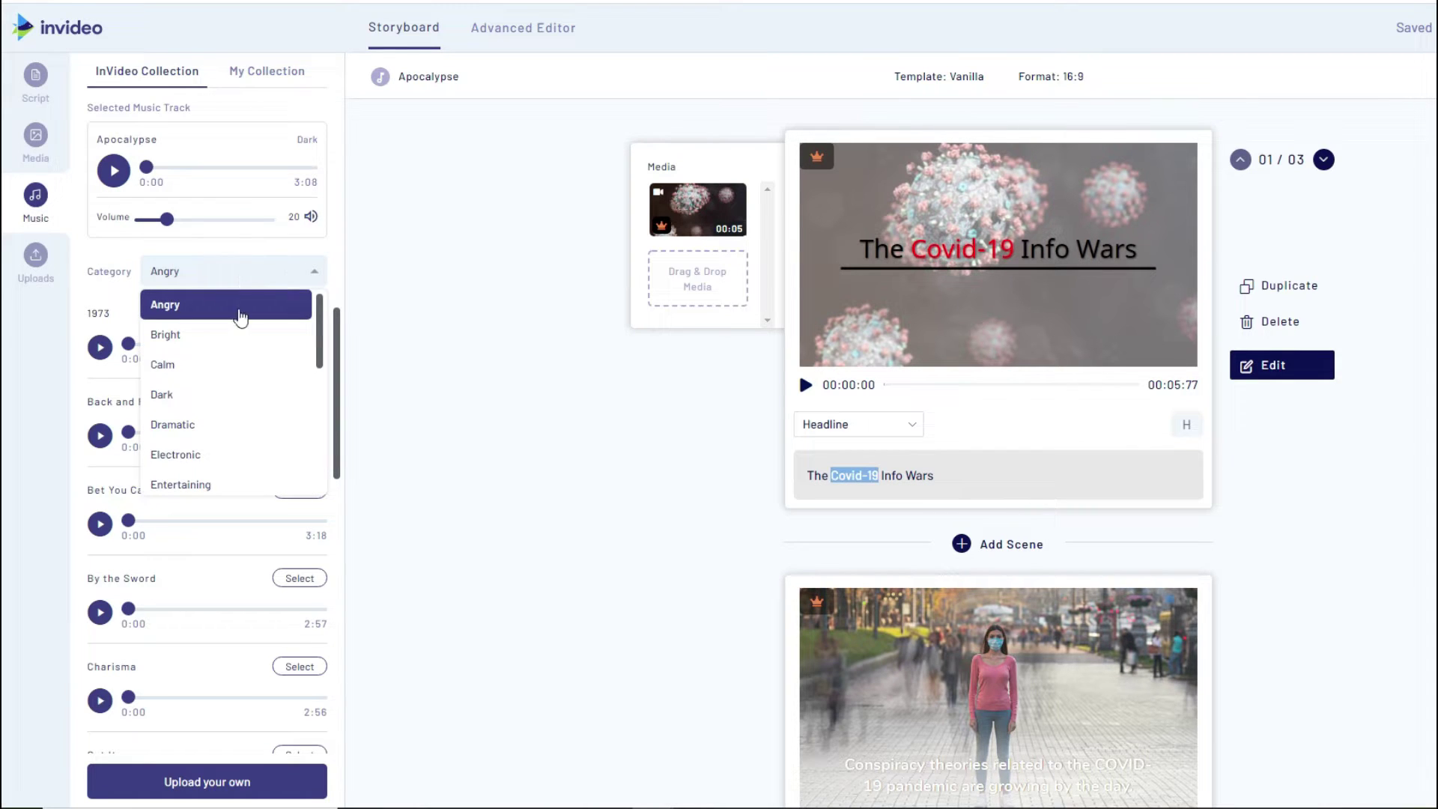
scroll(251, 379, "down", 4)
scroll(250, 379, "down", 1)
scroll(249, 473, "up", 4)
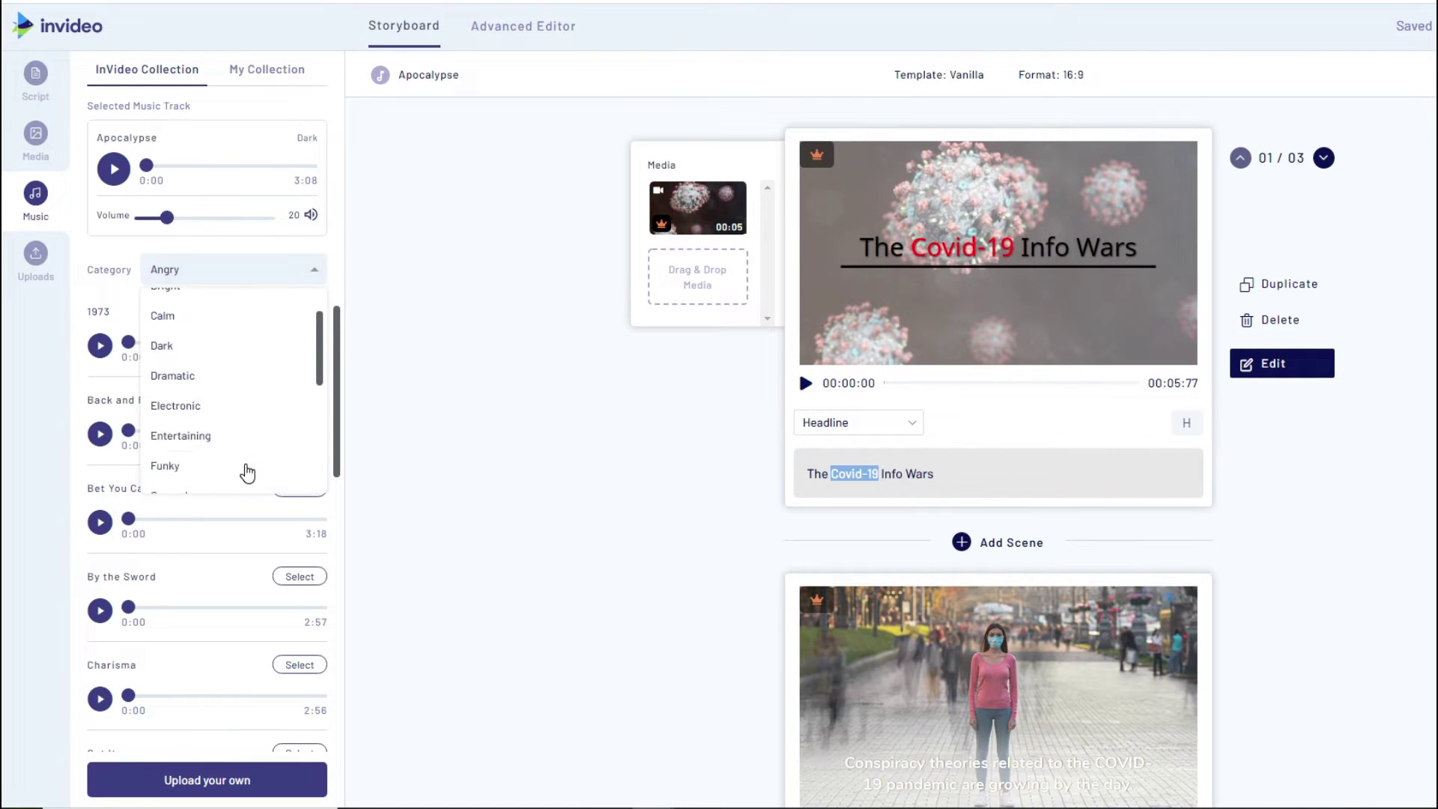
scroll(247, 472, "up", 2)
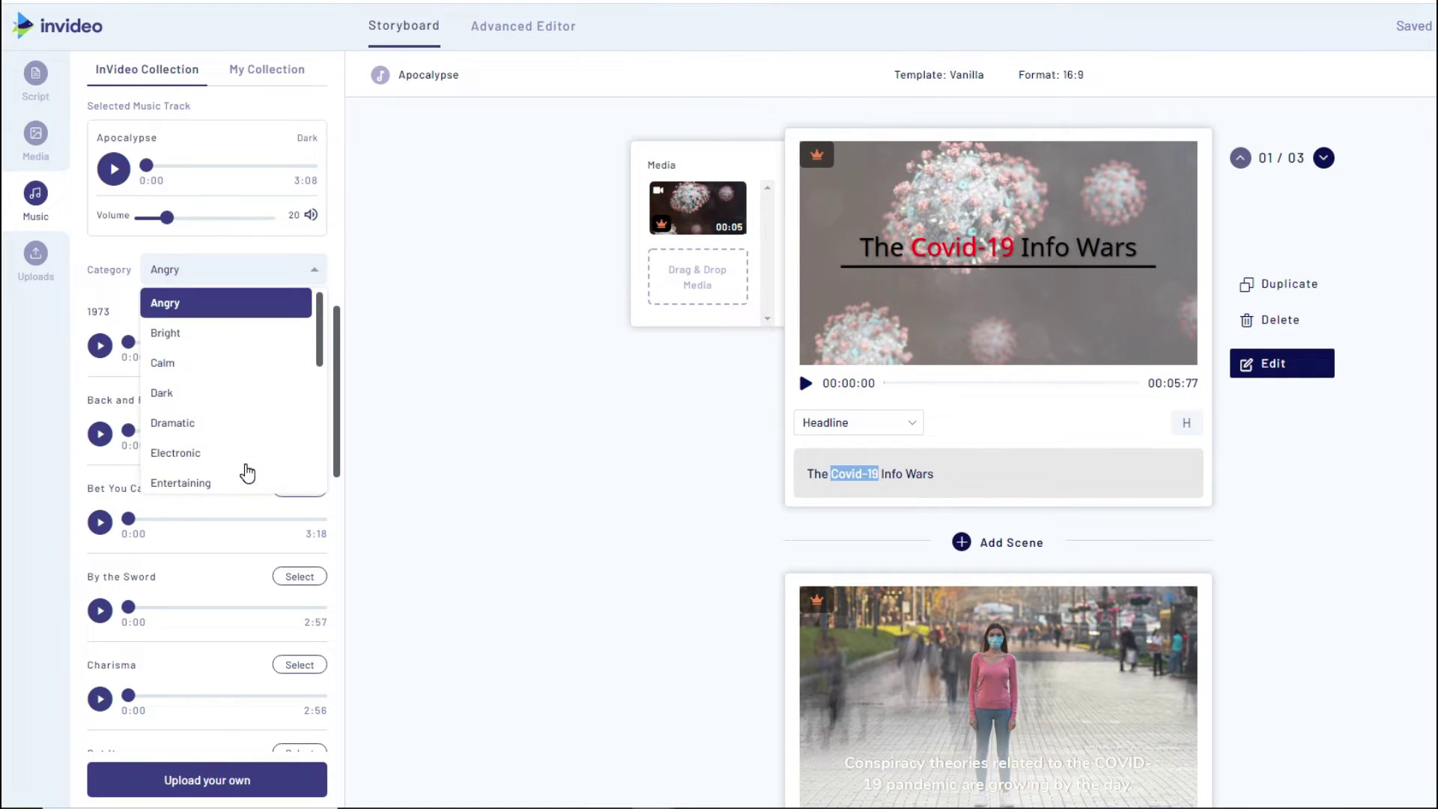
left_click(217, 439)
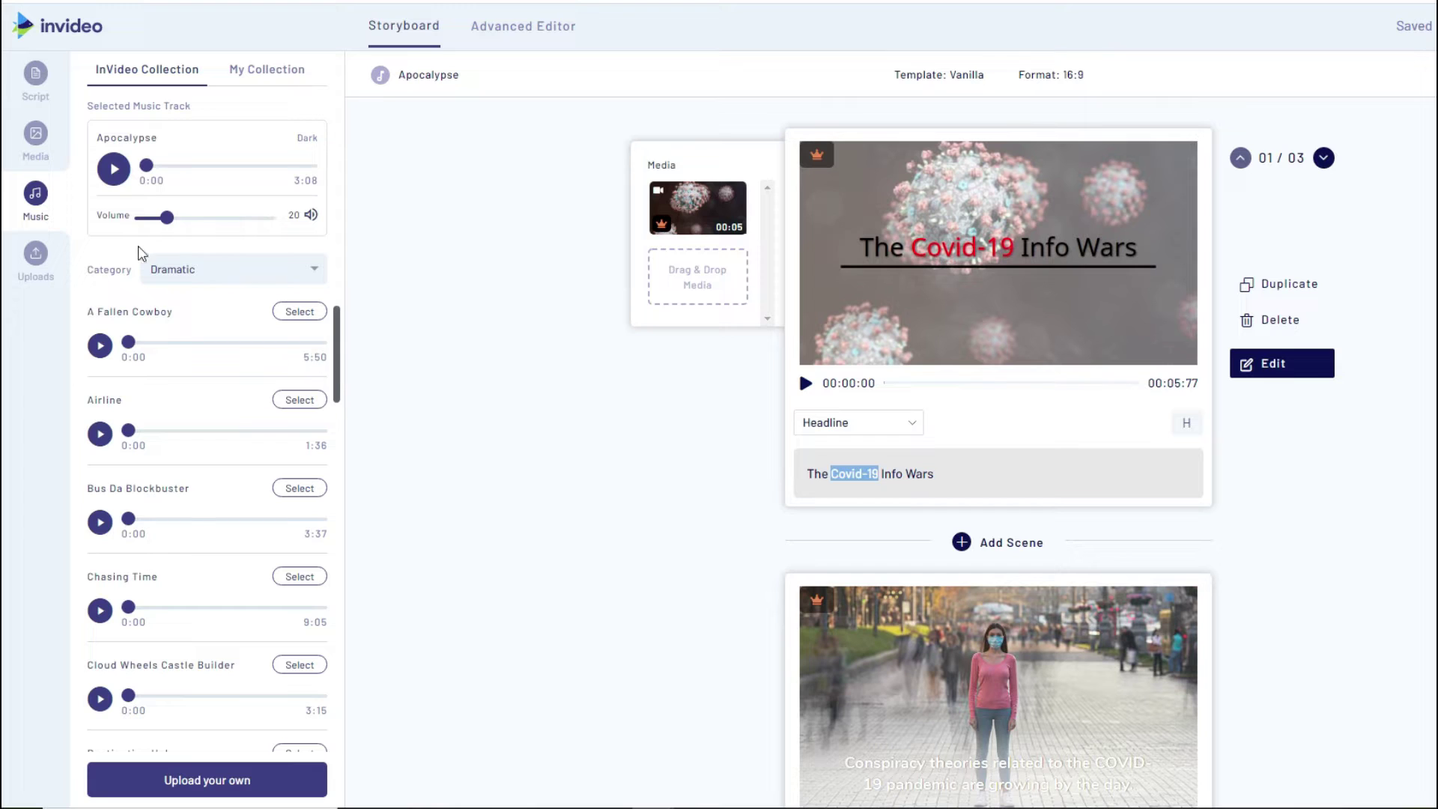
Select "A Fallen Cowboy" as the background music track and set its volume to 10.
mouse_move(164, 223)
left_mouse_down()
mouse_move(146, 225)
mouse_move(266, 225)
mouse_move(157, 225)
mouse_move(170, 225)
left_mouse_up()
left_click(300, 316)
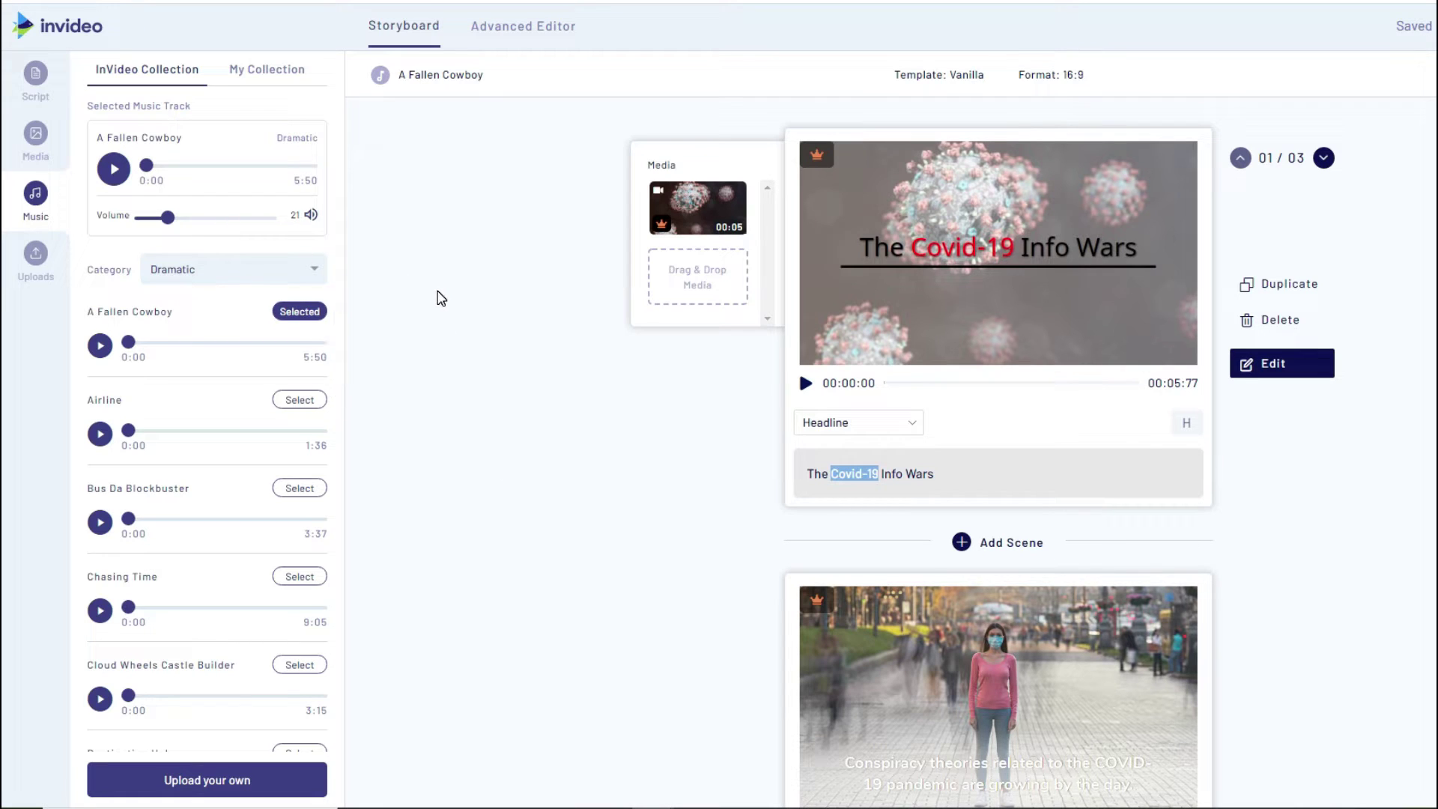
left_click_drag(168, 227, 156, 231)
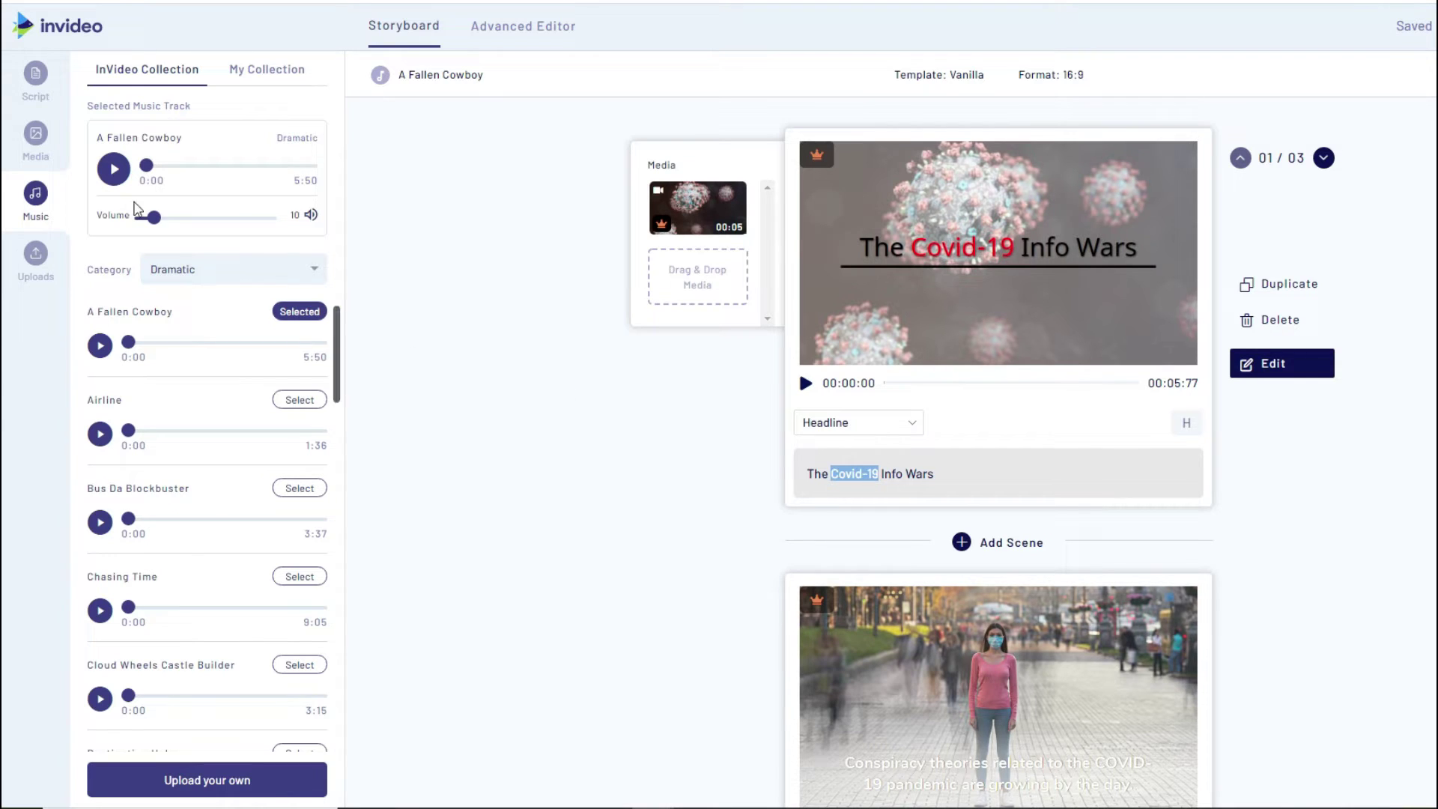
View the upload area, switch to the Advanced Editor and select the second scene on the timeline.
left_click(33, 276)
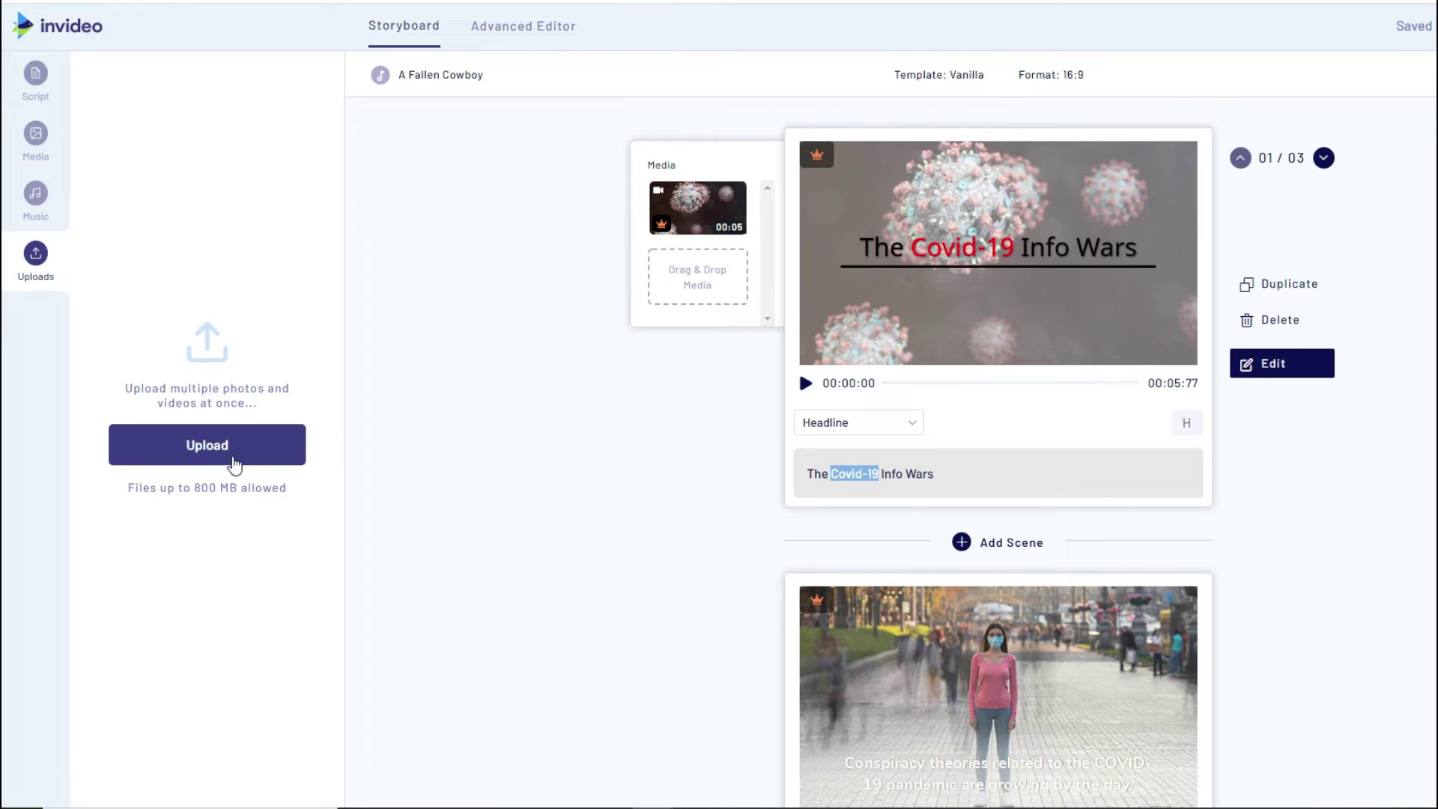
left_click(507, 43)
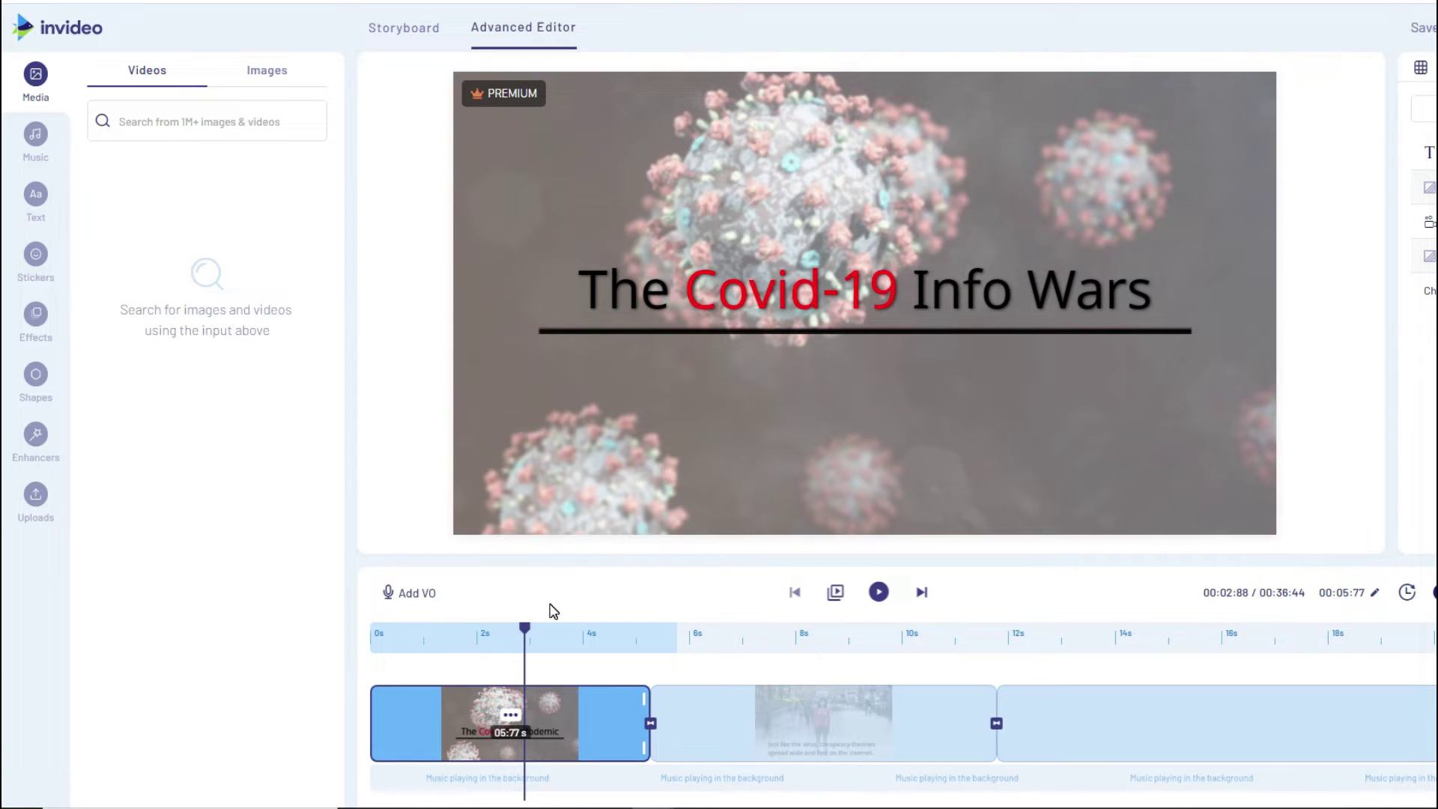
left_click(784, 703)
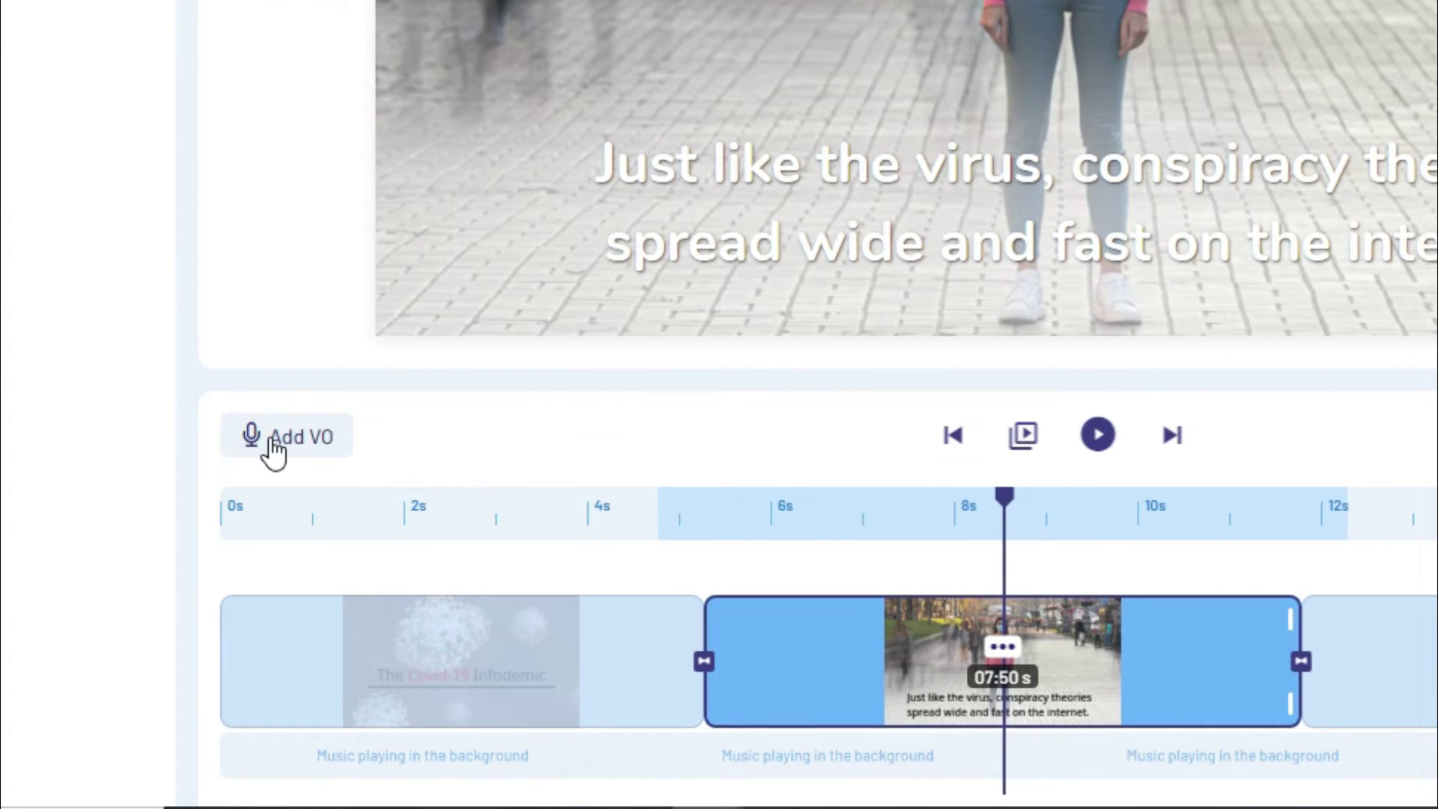
left_click(273, 450)
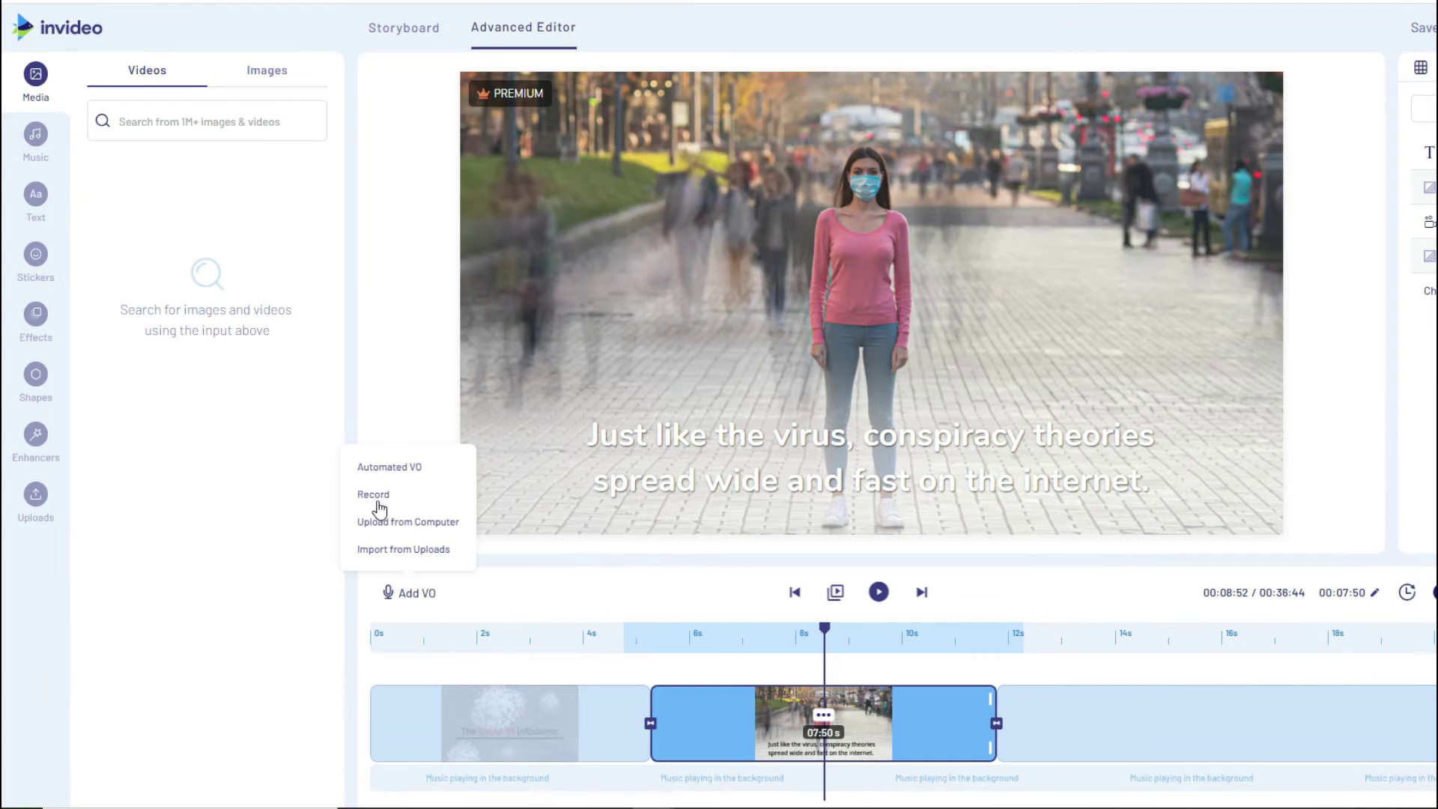
left_click(247, 269)
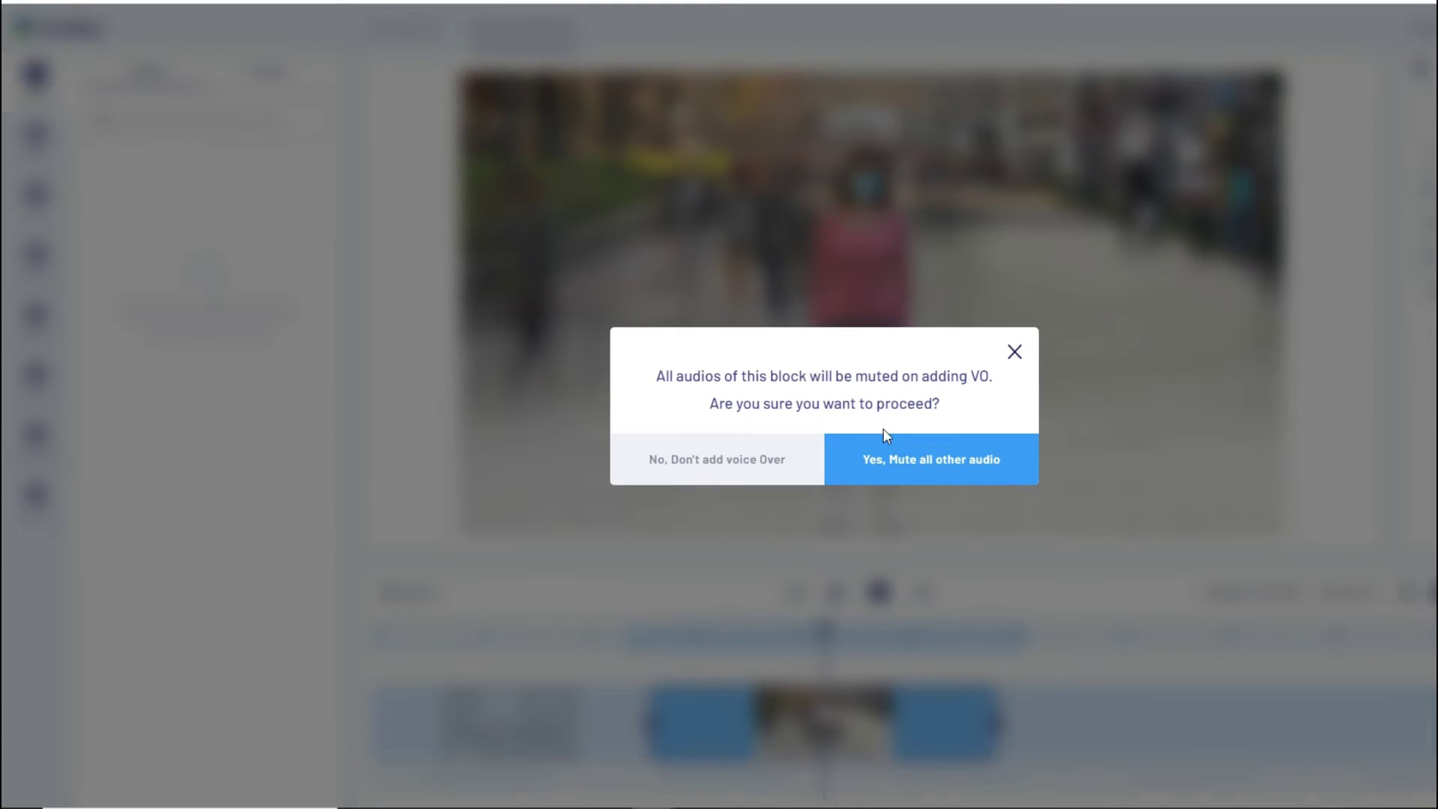
left_click(1015, 356)
Generate an automated voice-over for the second scene in British English with the Brian voice, and enable automated voice-over for all scenes.
left_click(414, 594)
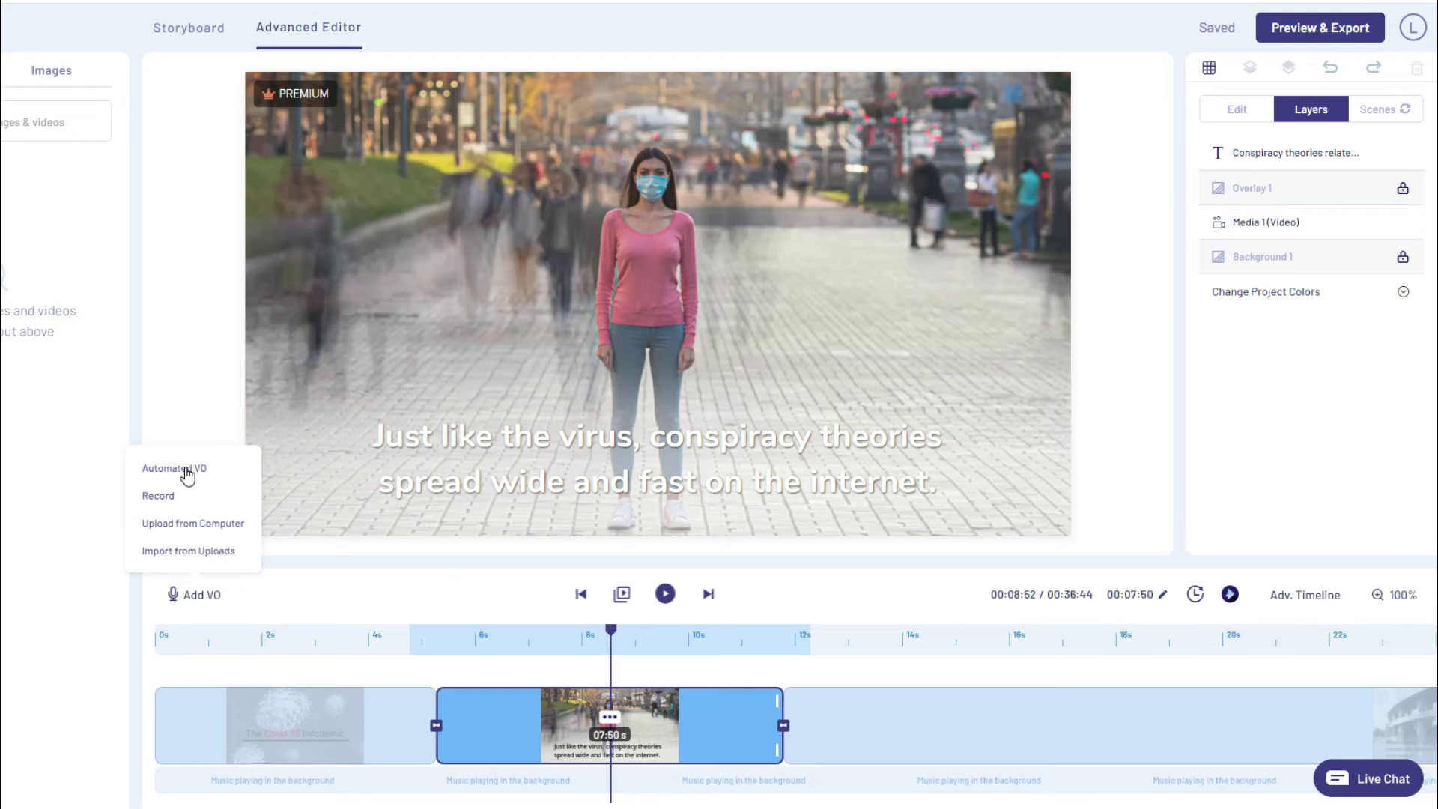
left_click(487, 298)
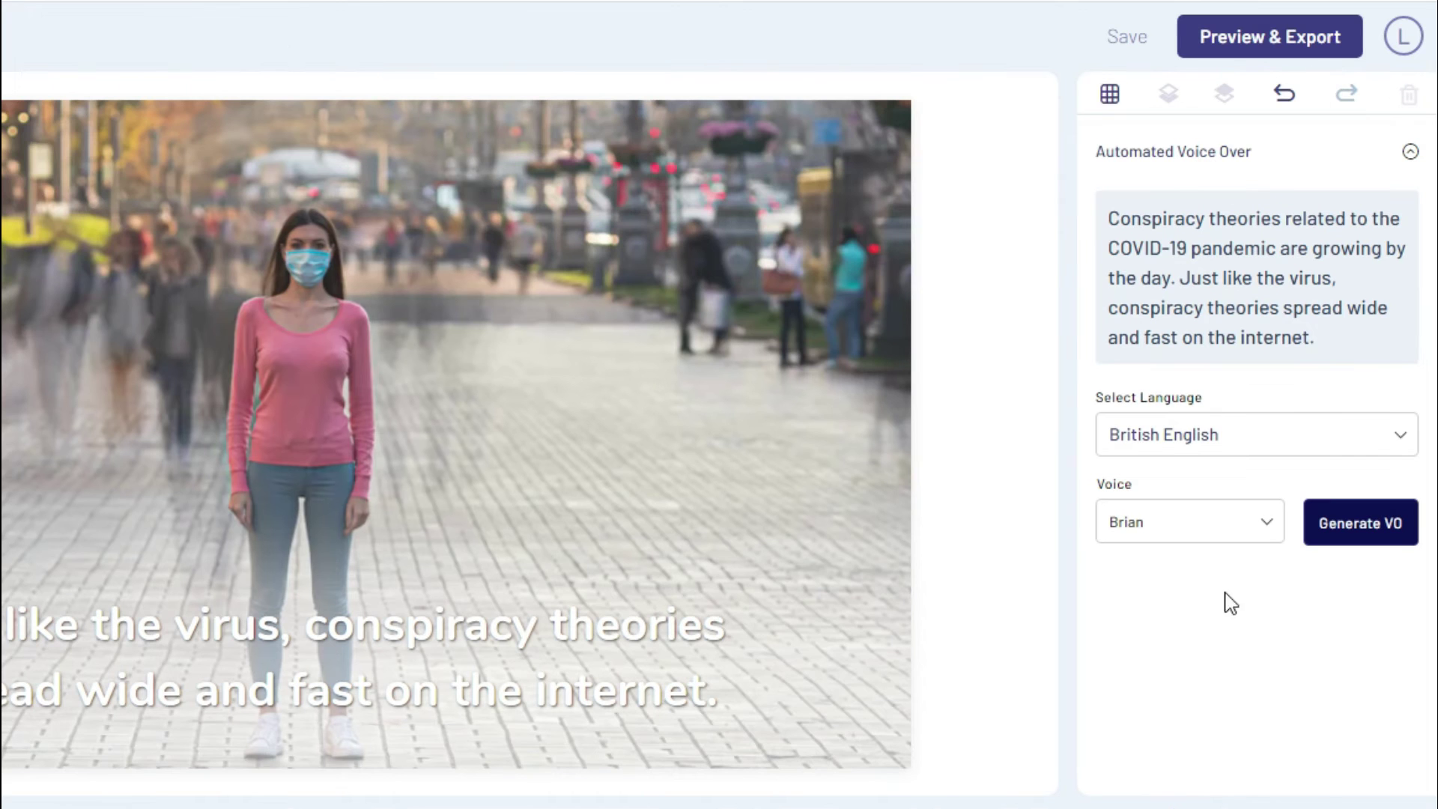
left_click(1347, 305)
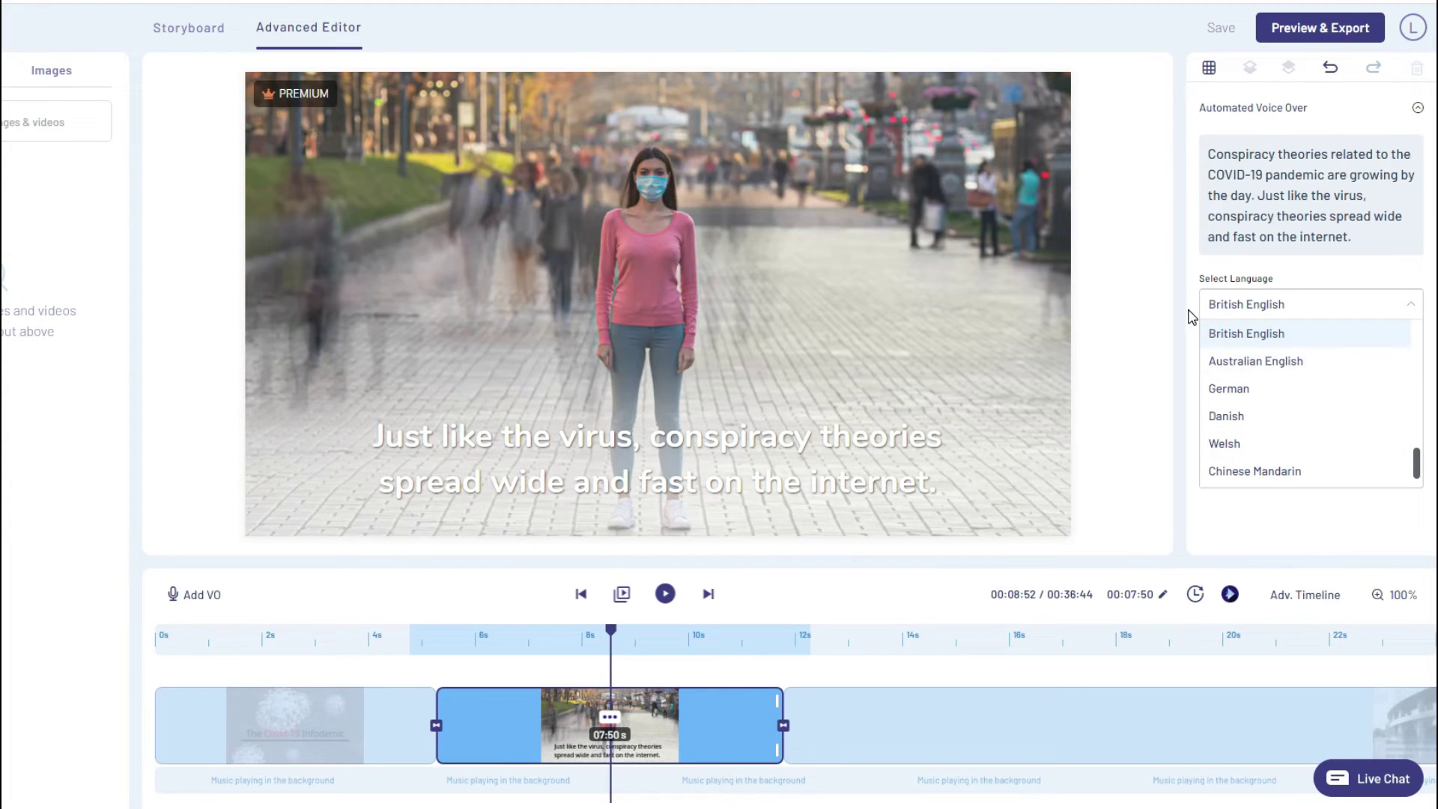
left_click(1116, 477)
left_click(1261, 370)
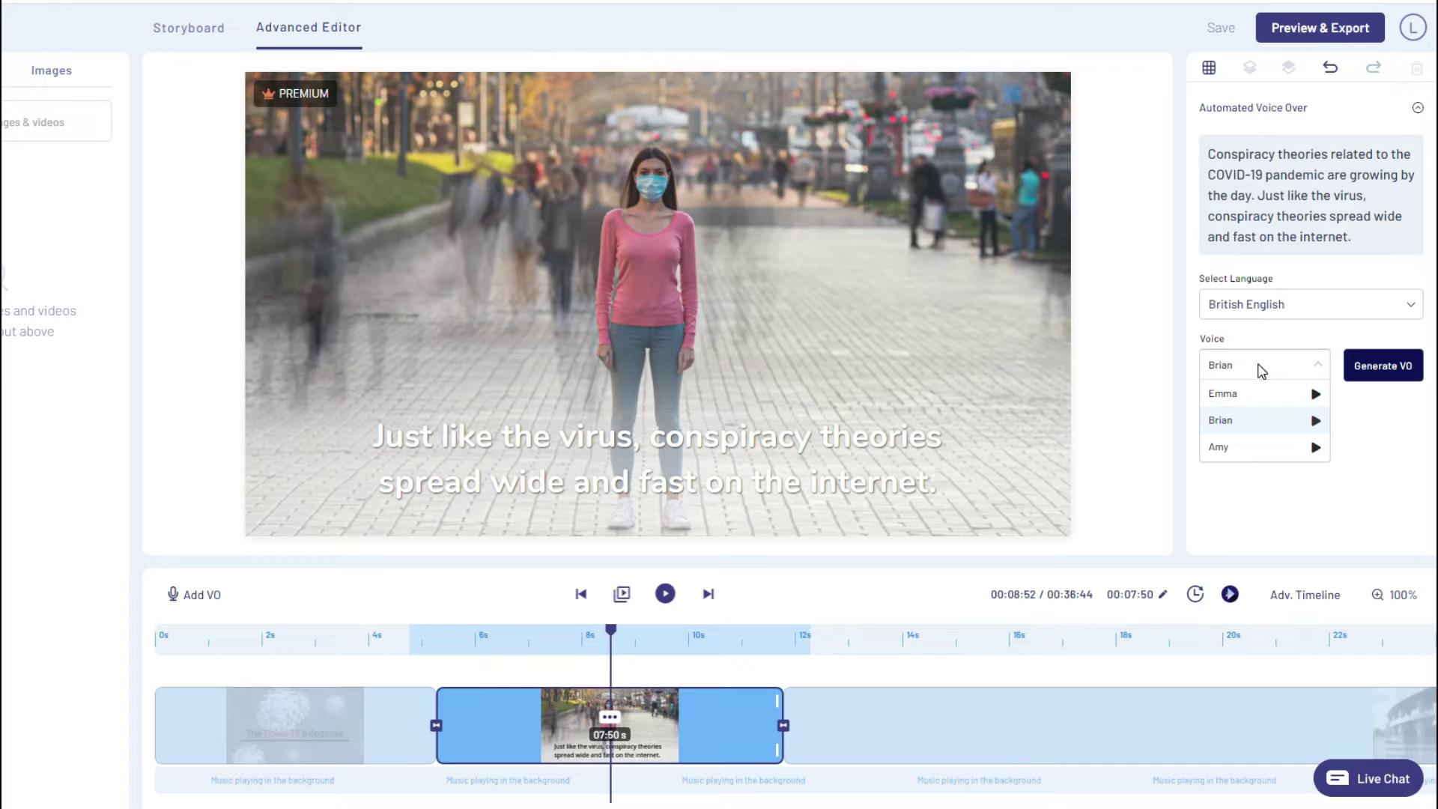
left_click(1261, 370)
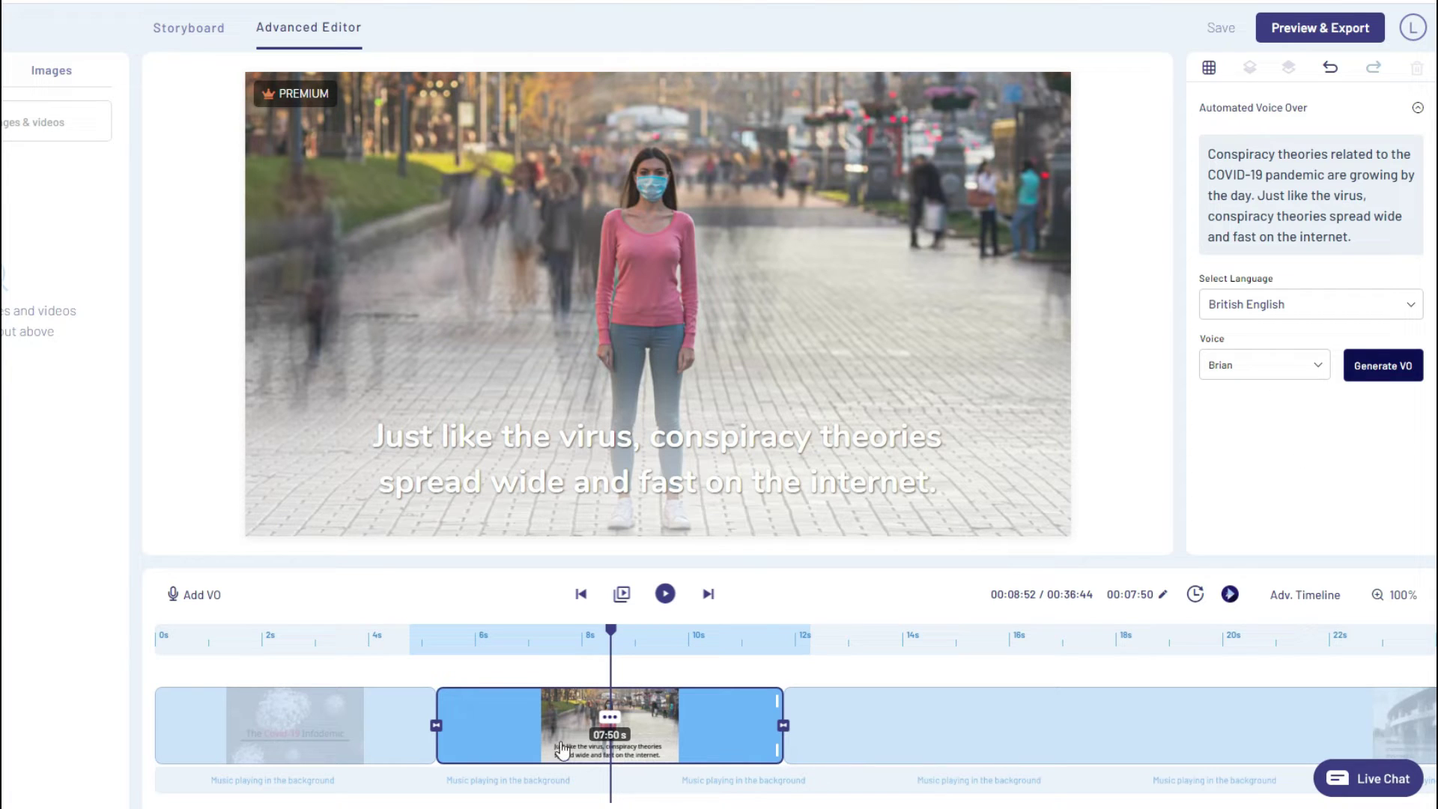
left_click(1386, 371)
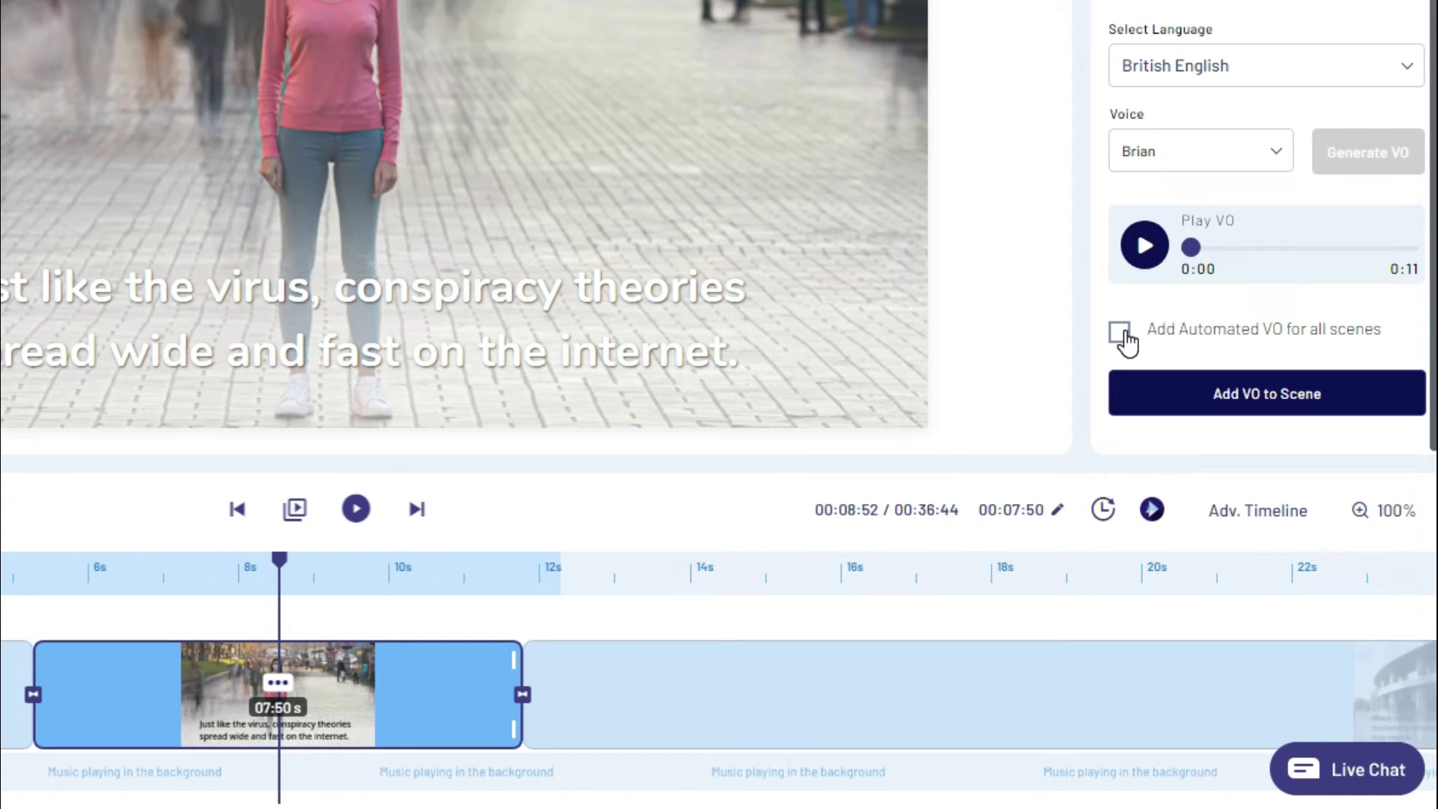
left_click(1124, 336)
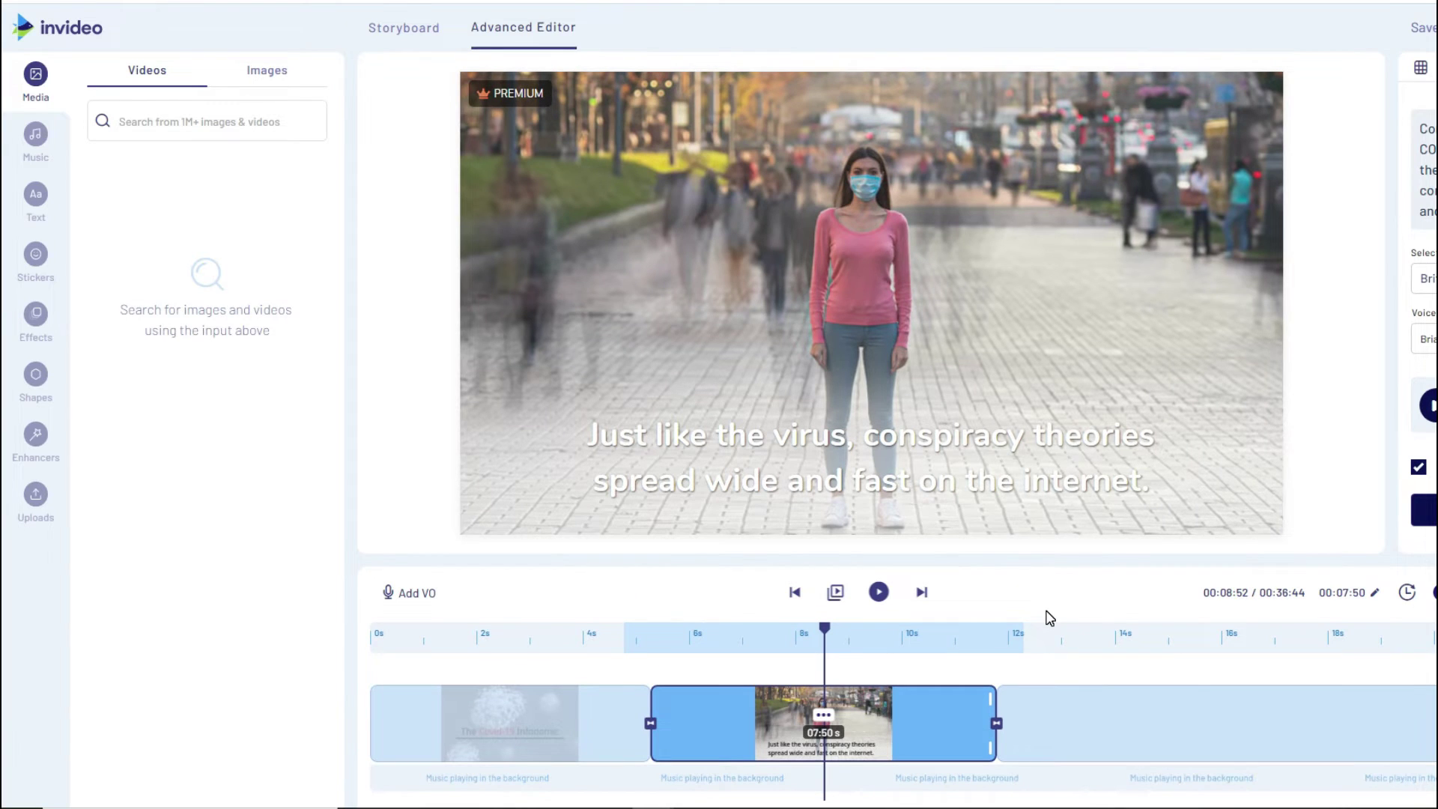
View the image search options and look through the ready-made text boxes, from Classic down to the speech bubbles.
left_click(269, 72)
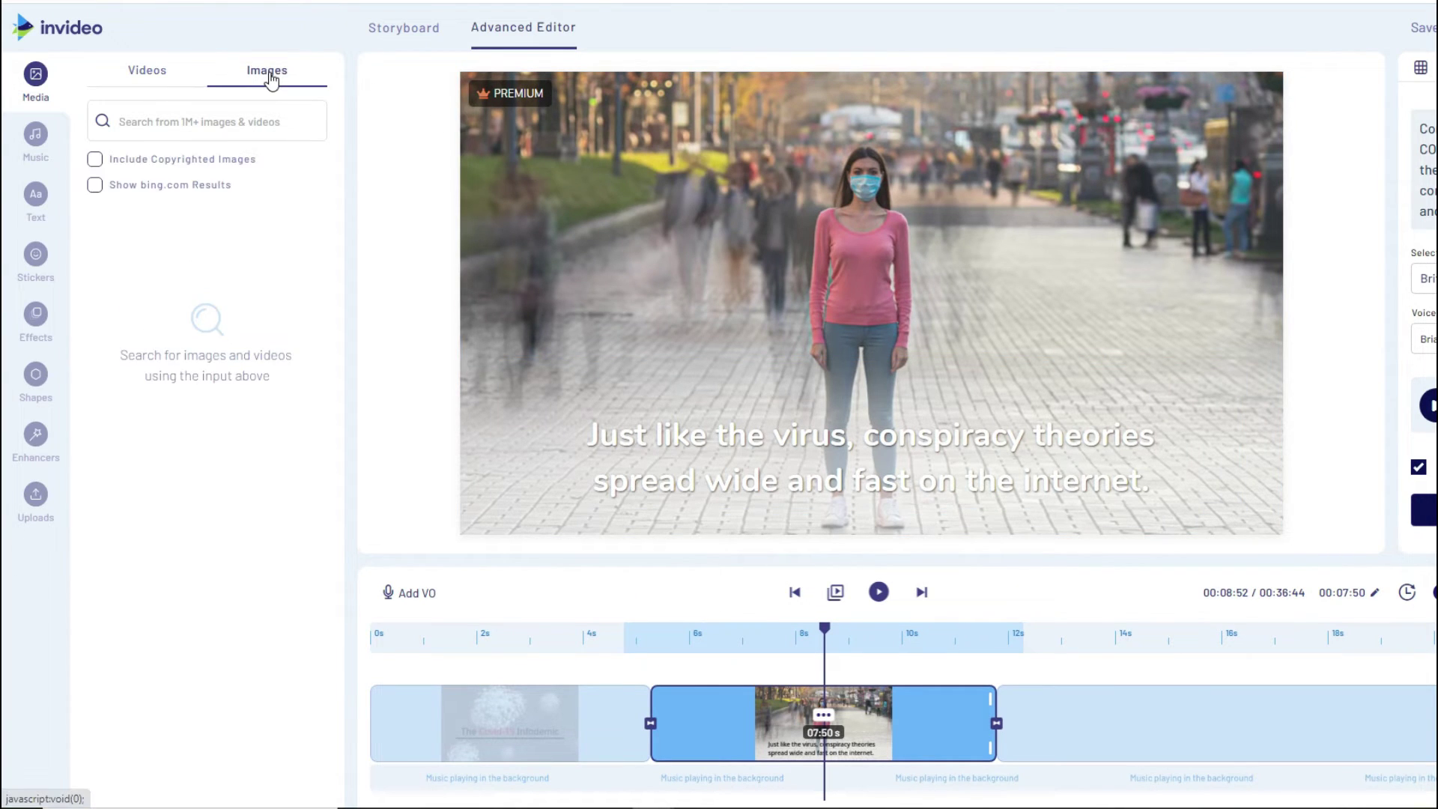
left_click(33, 202)
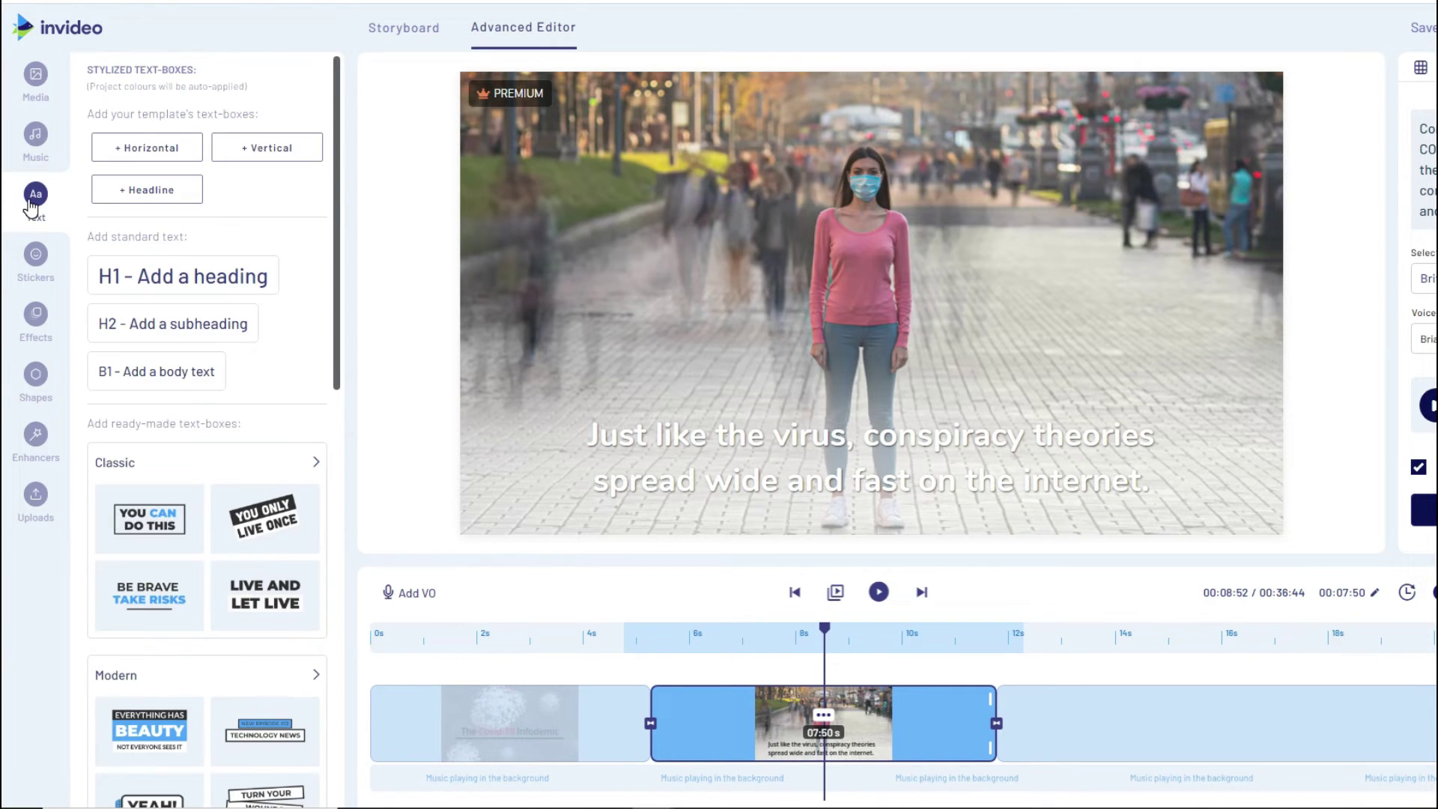
scroll(262, 584, "down", 1)
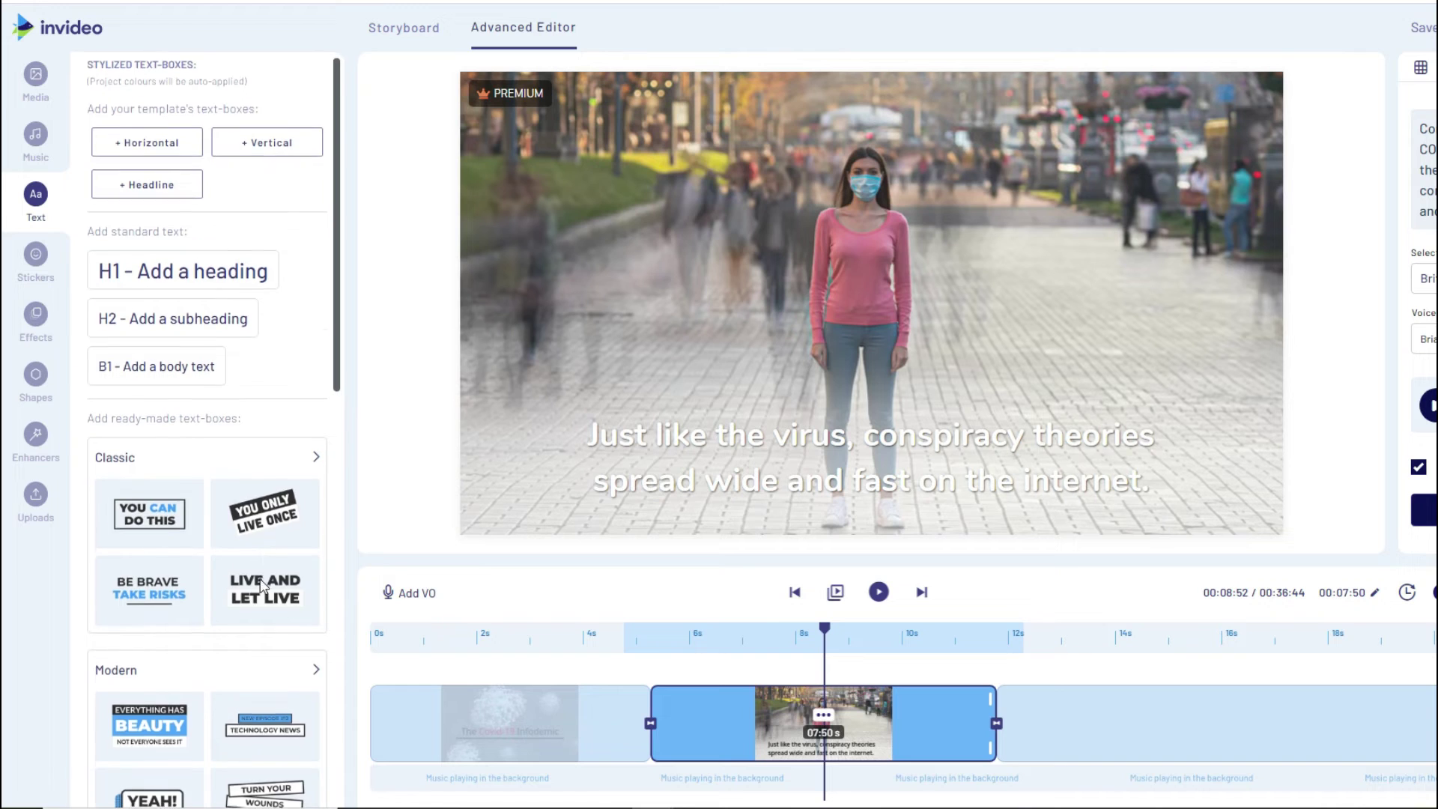
scroll(262, 588, "down", 3)
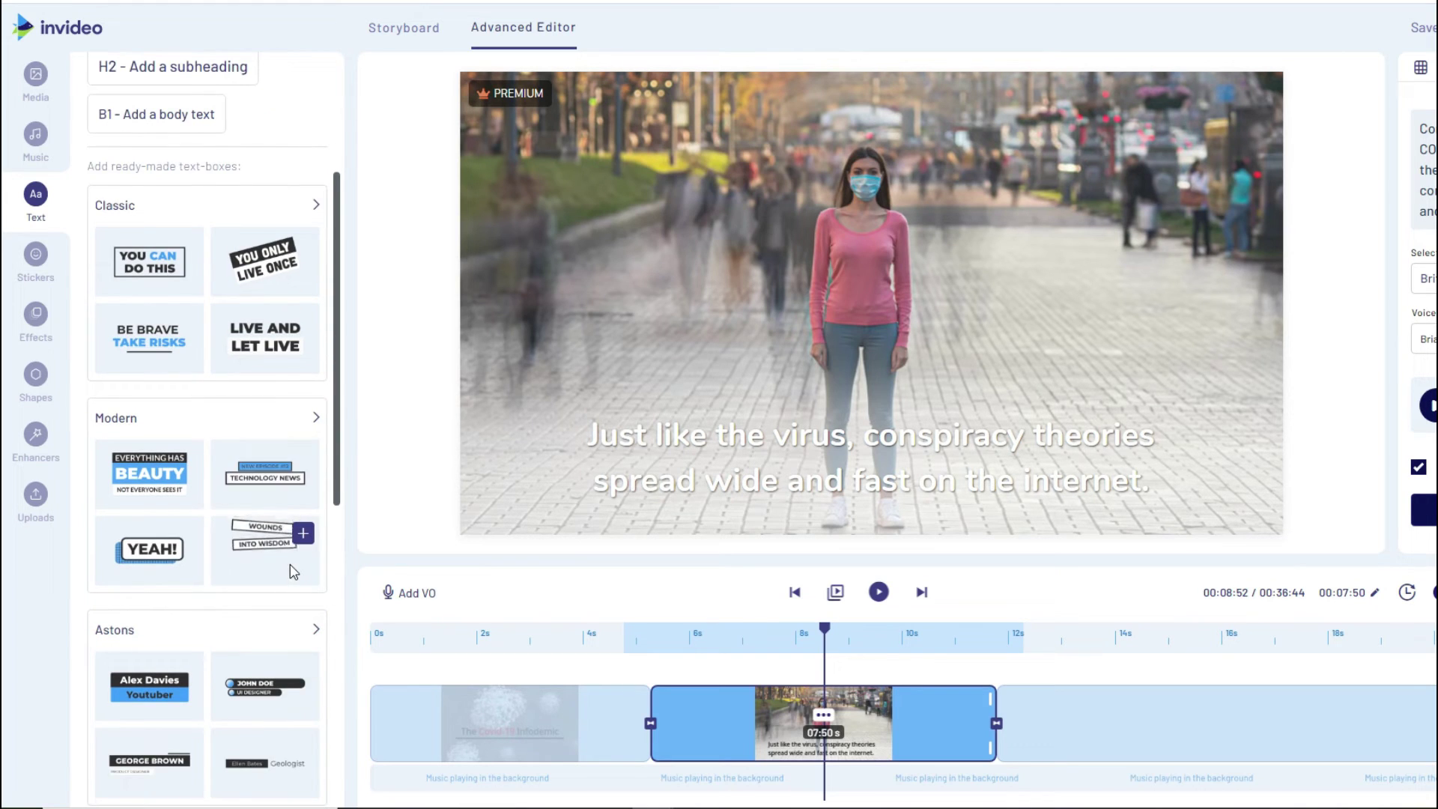
scroll(293, 573, "down", 4)
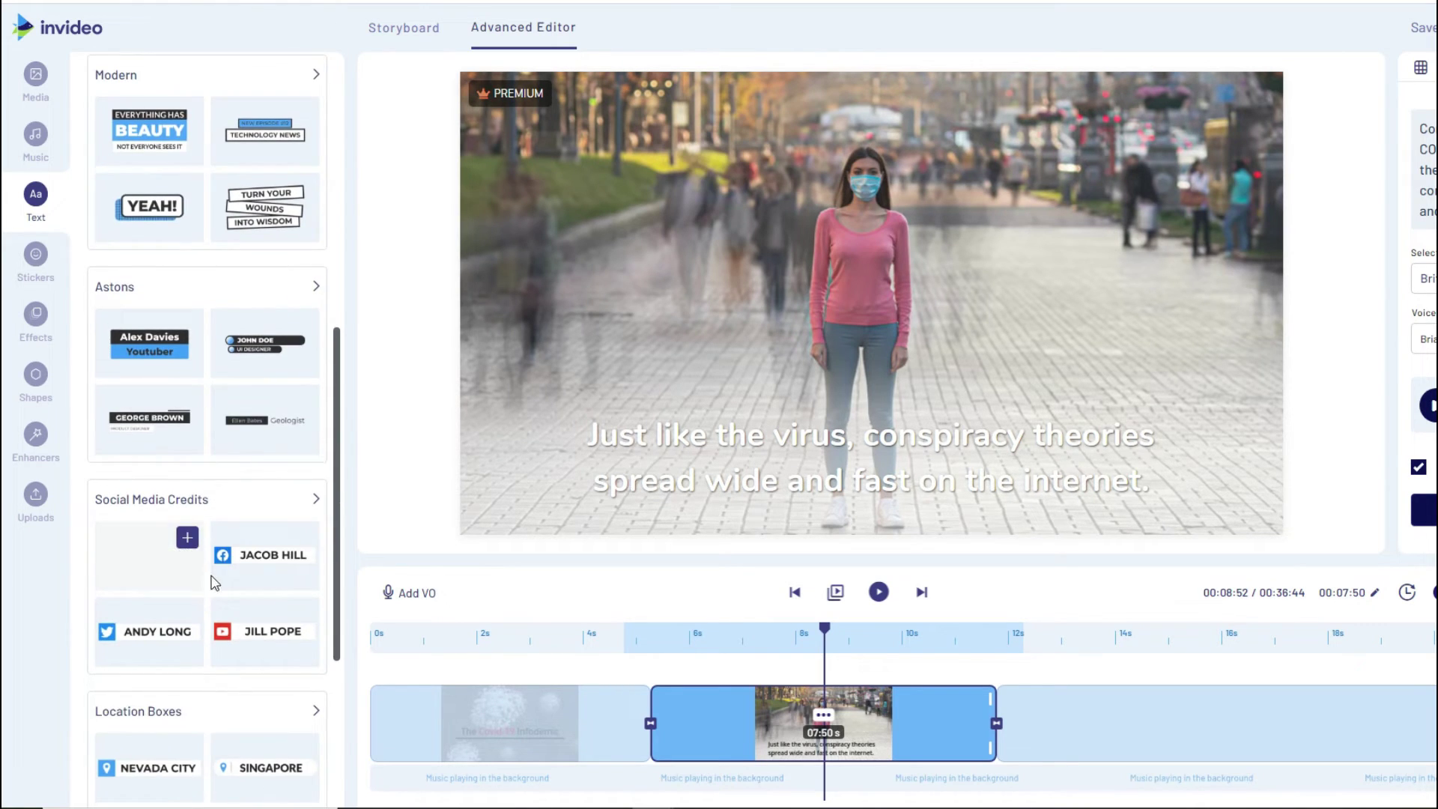
scroll(215, 583, "down", 4)
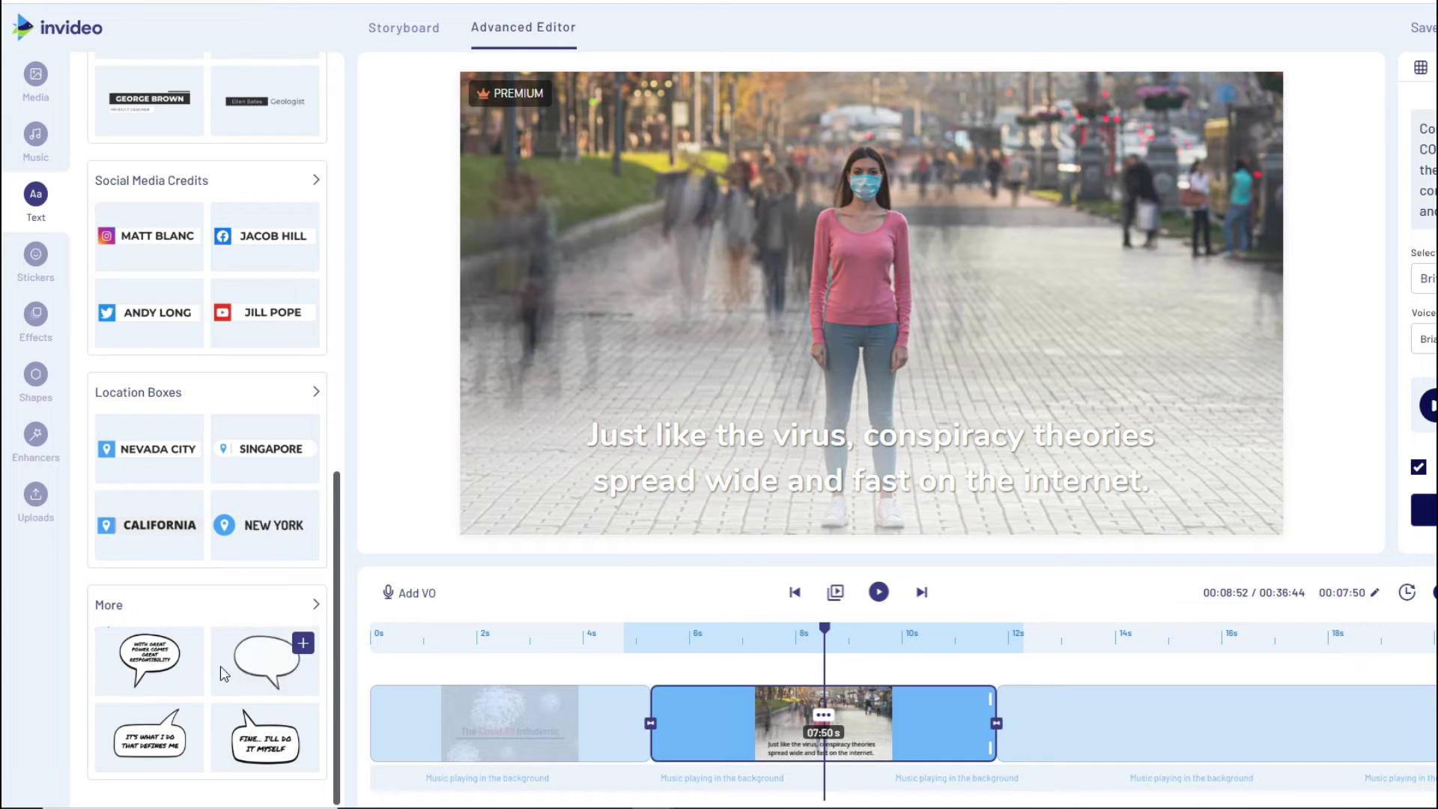
Add the "It's Clobberin' Time!" speech bubble to the second scene, shrink it and move it beside the woman's head.
left_click(264, 651)
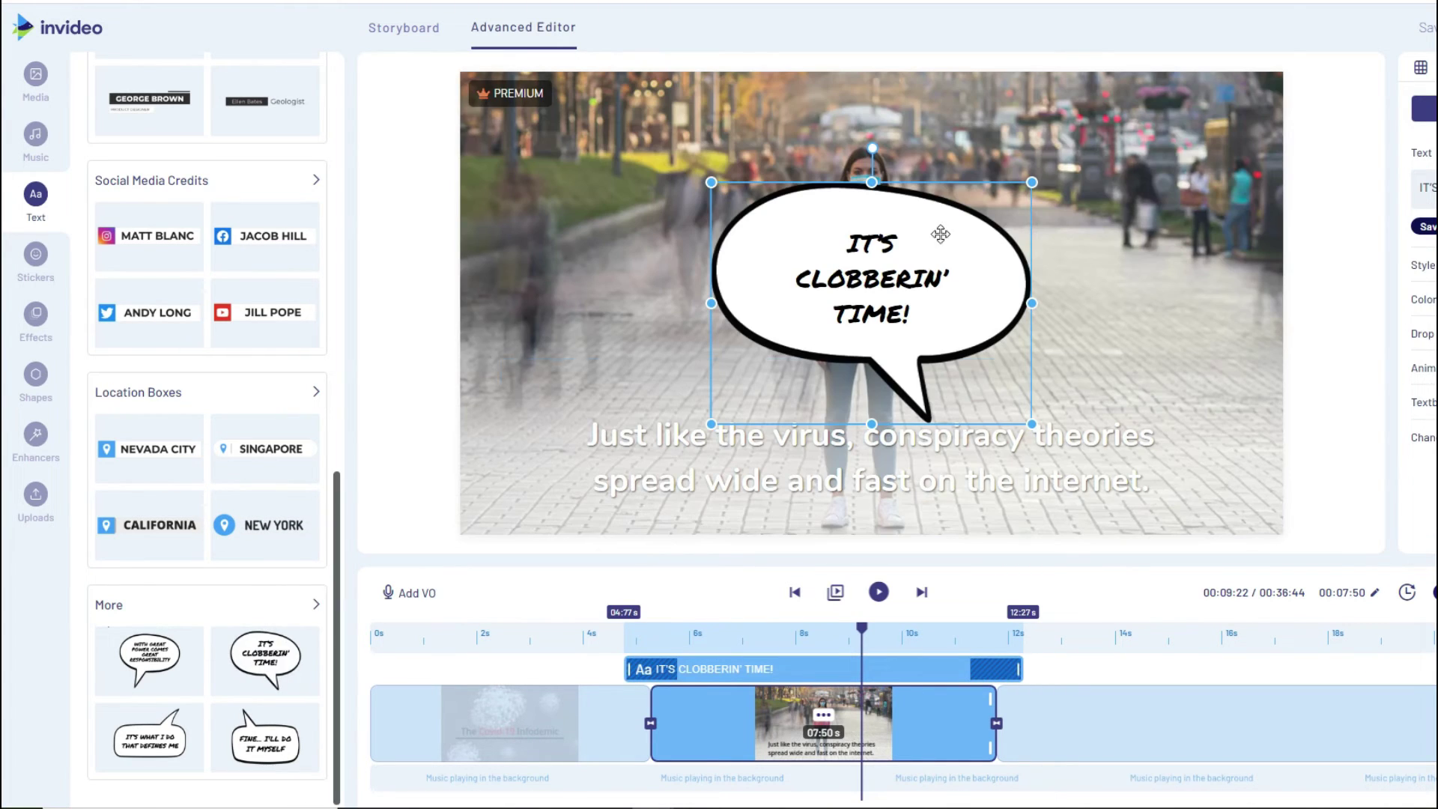
left_click_drag(1032, 424, 893, 316)
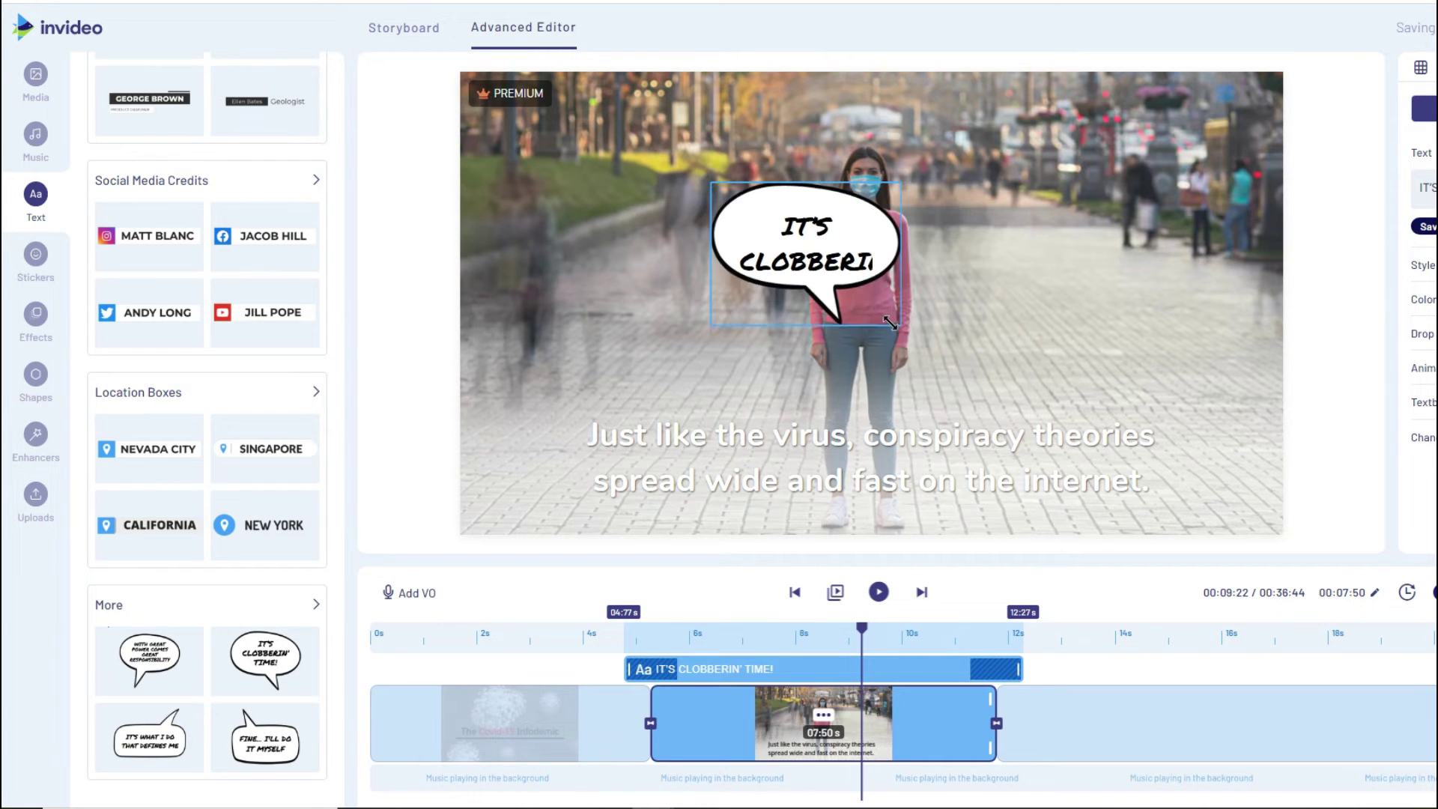
left_click_drag(782, 170, 718, 147)
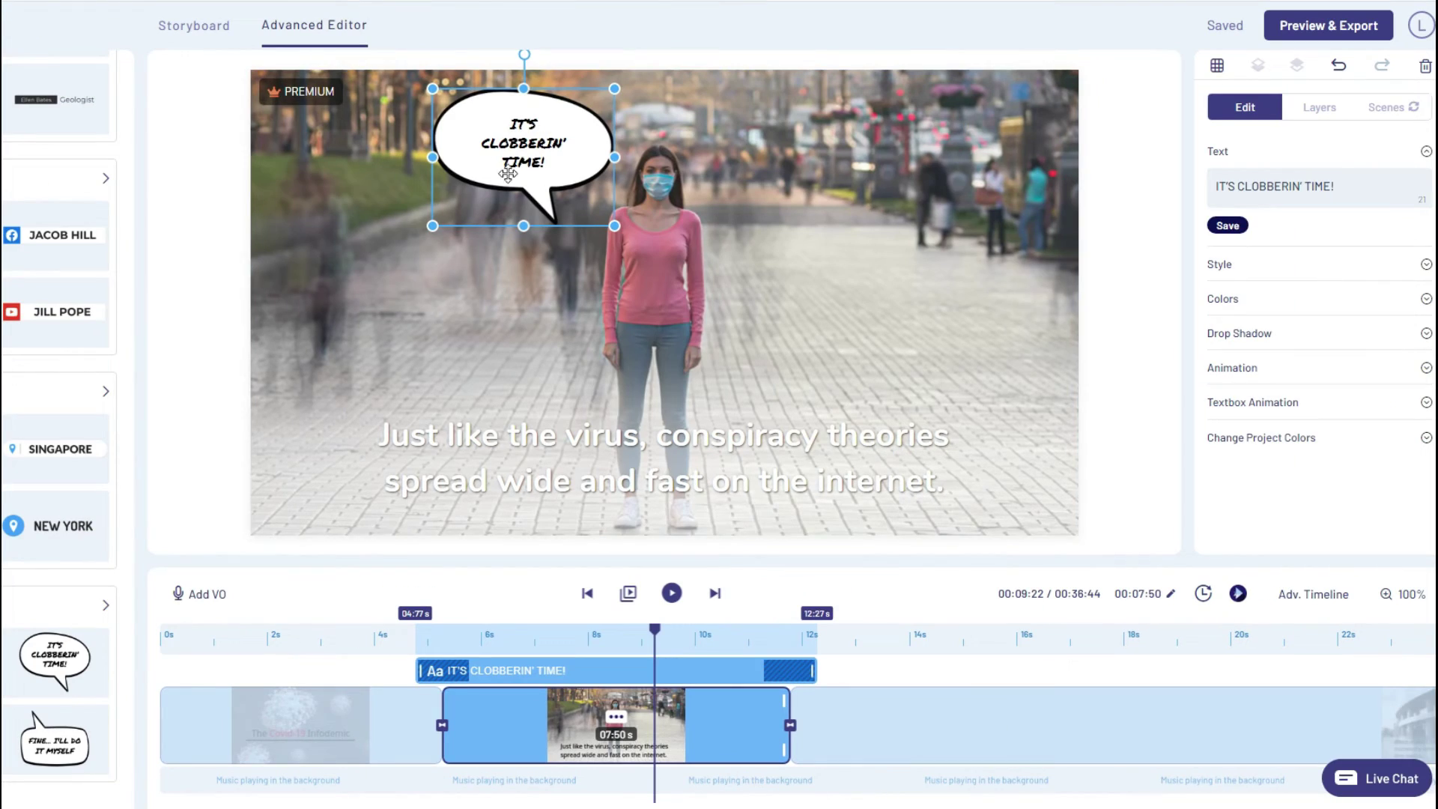
Delete the speech bubble from the second scene and save the project.
left_click(1425, 69)
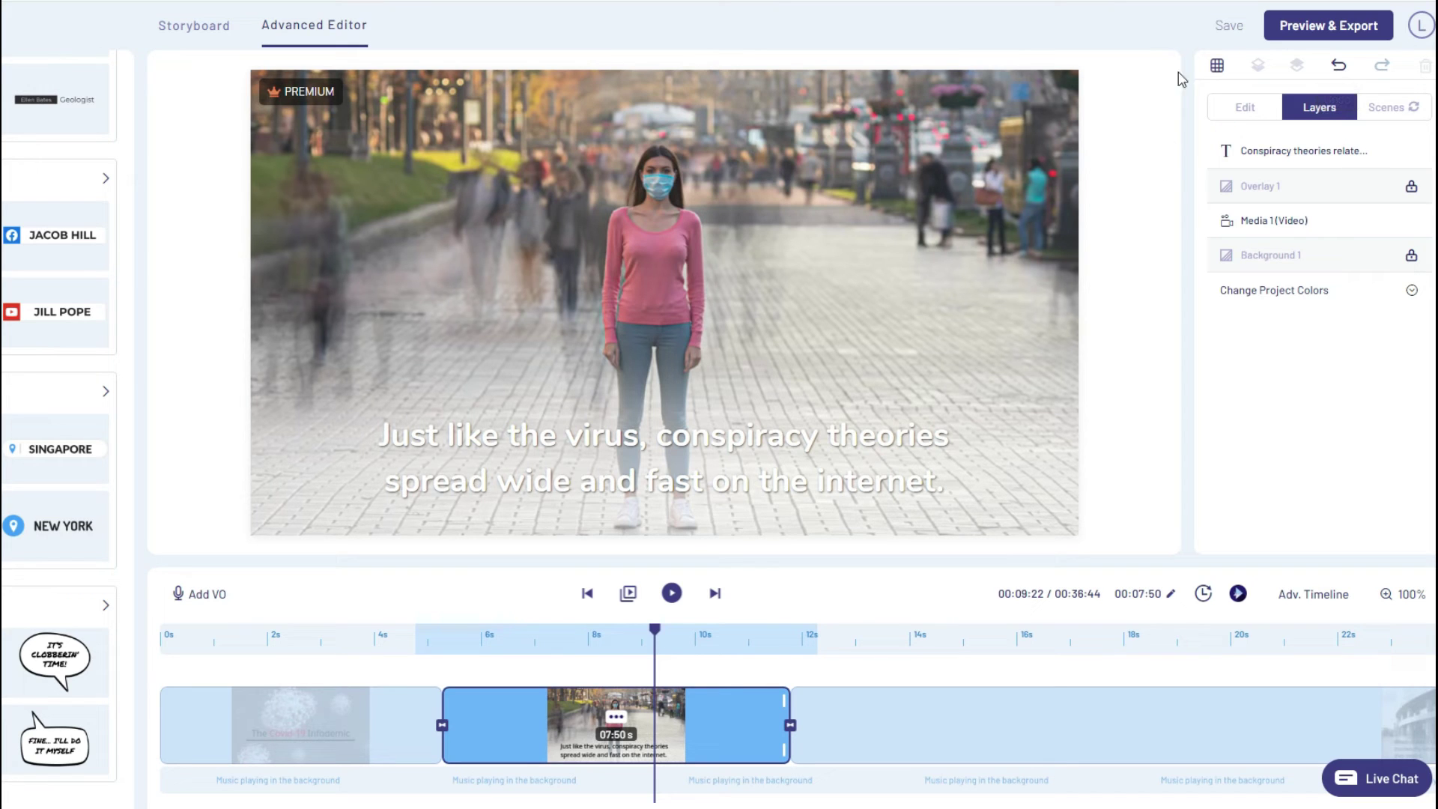
left_click(1231, 33)
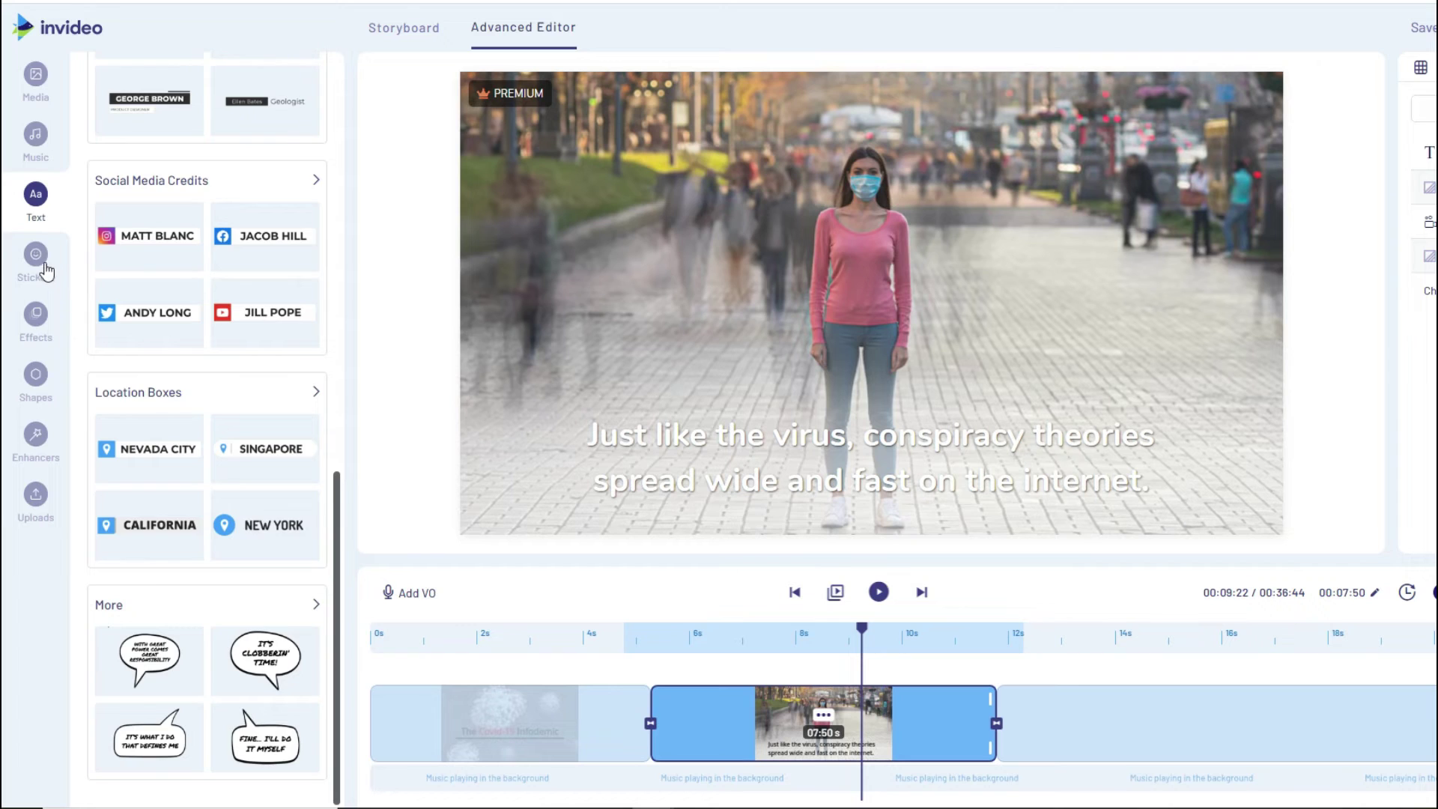
Look through the stickers, the video effects down to the Smoke, Snow and Sports groups, and the shapes.
left_click(0, 268)
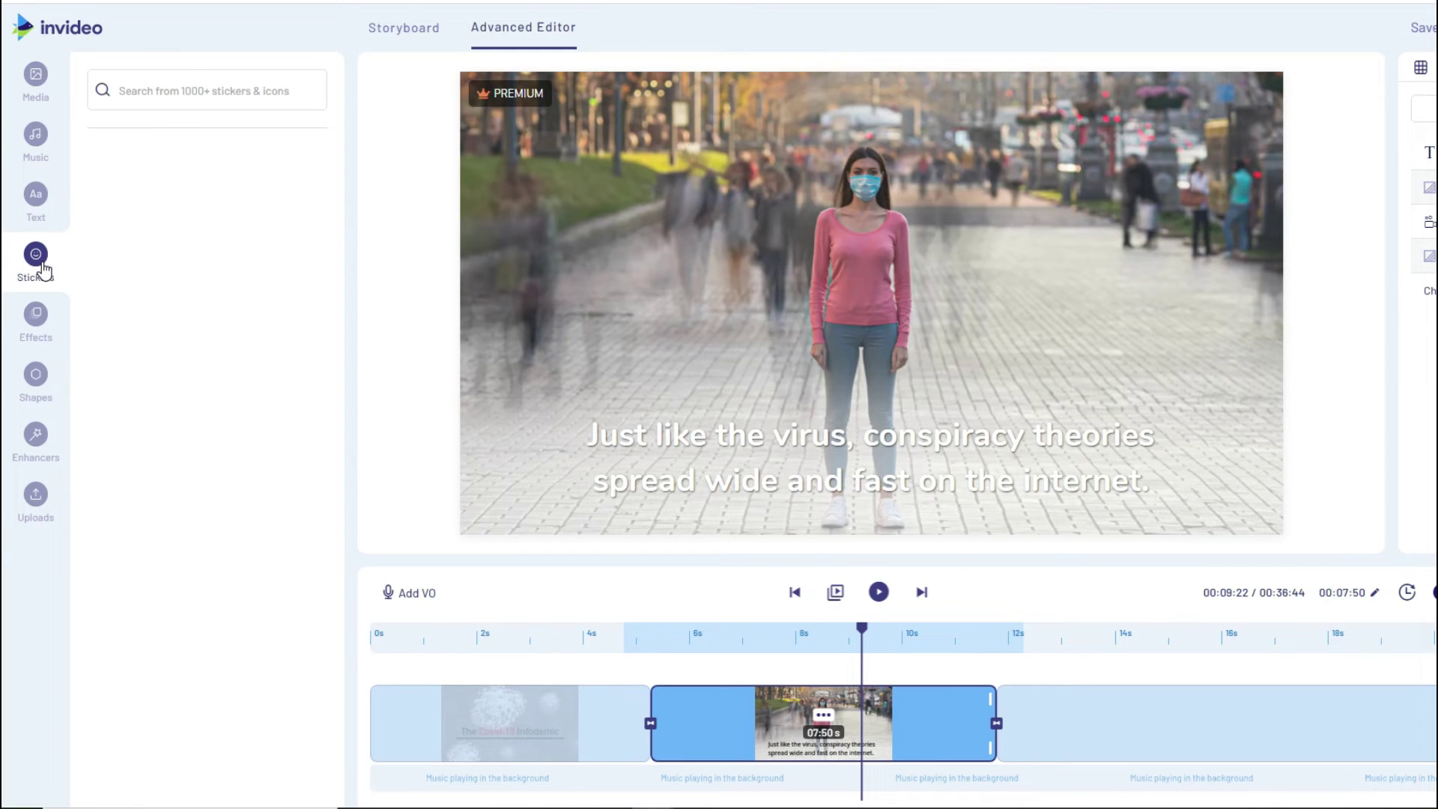
left_click(27, 321)
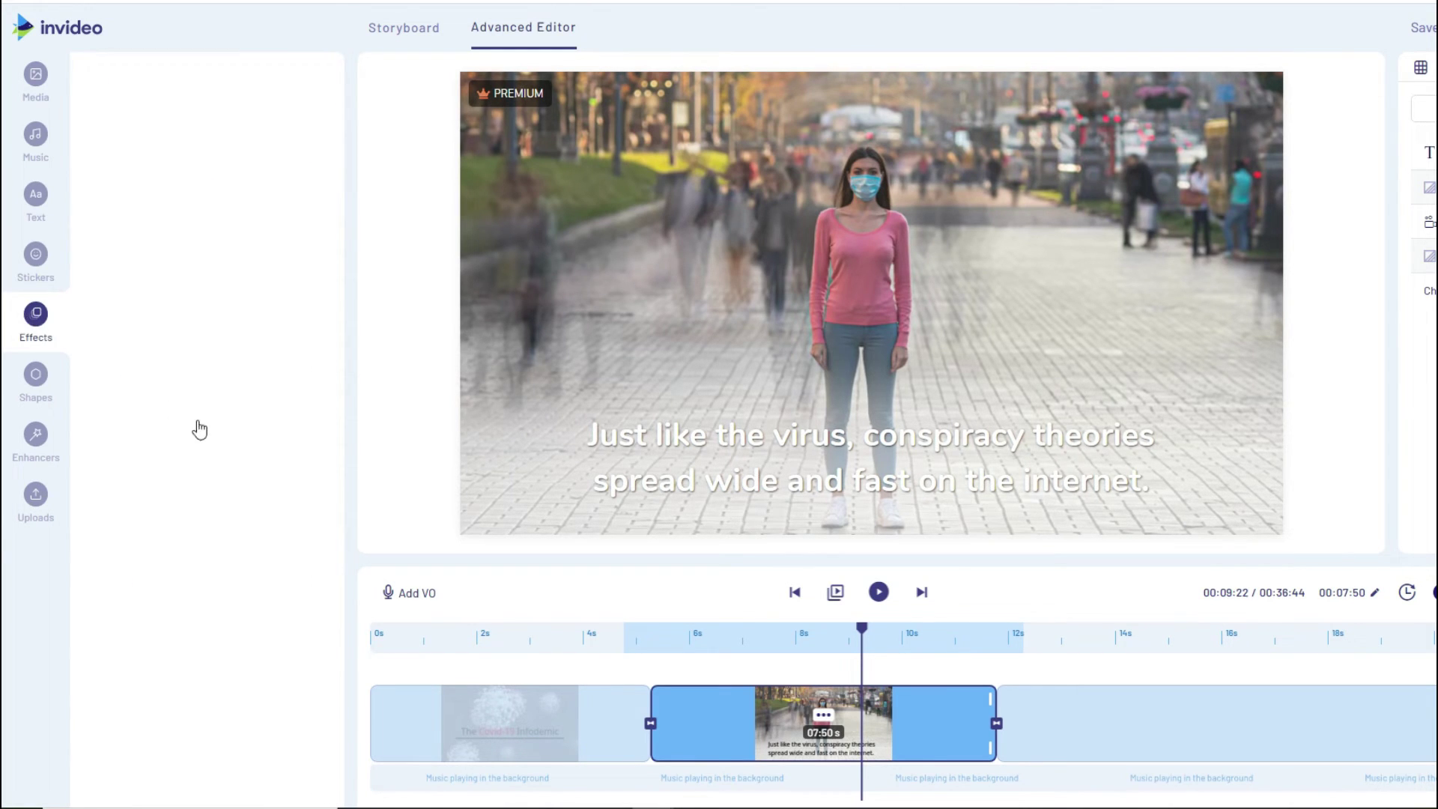
scroll(268, 378, "down", 10)
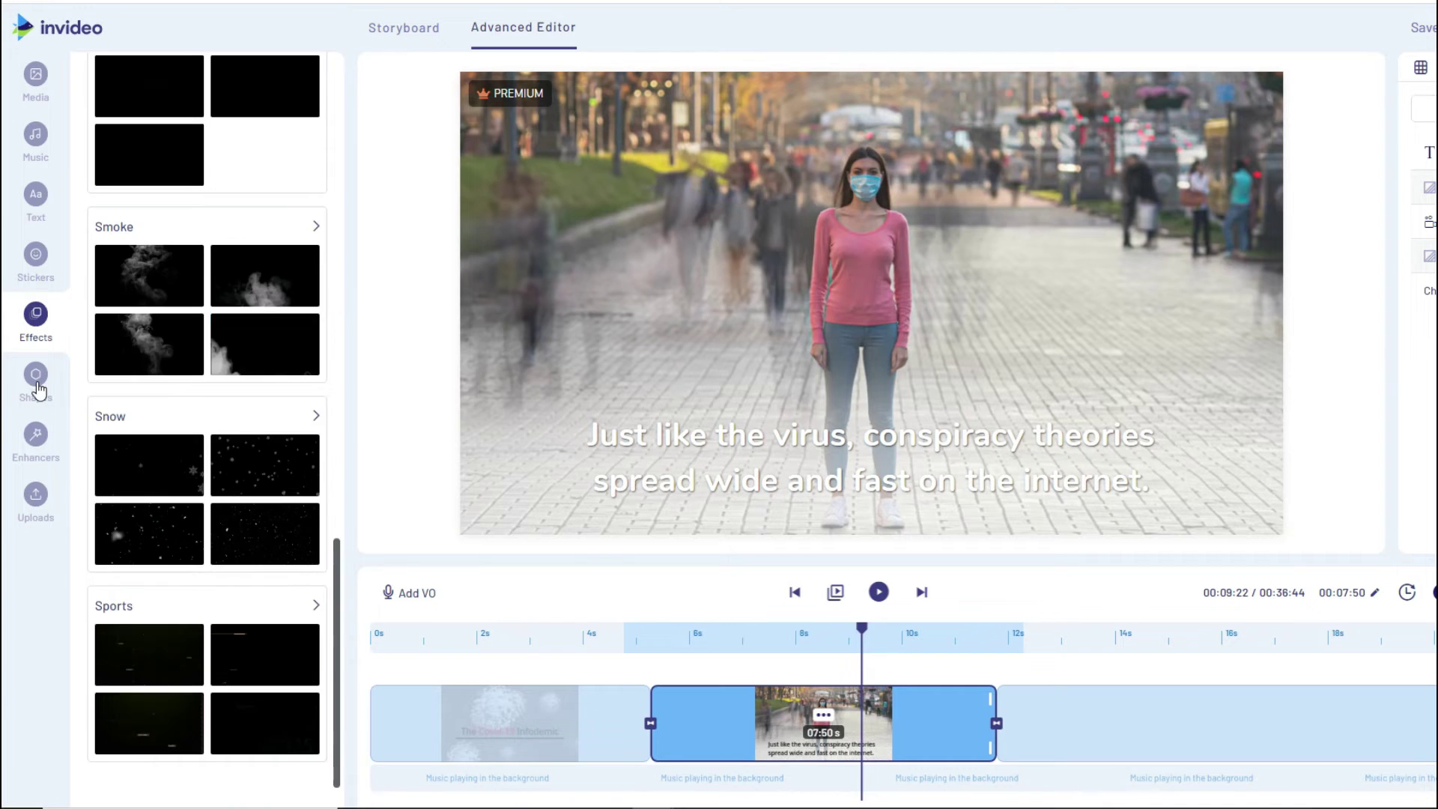
left_click(37, 378)
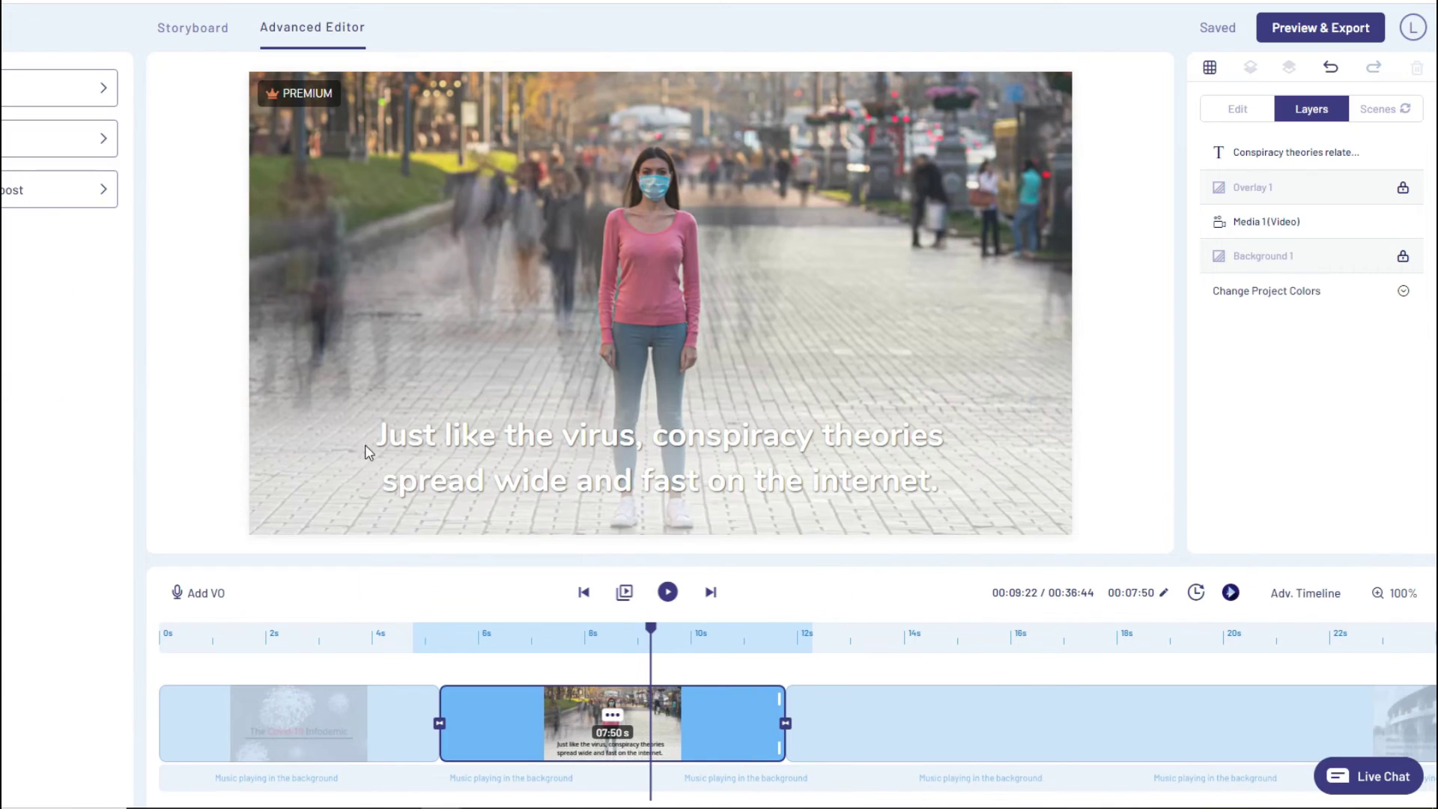
Select the second scene's caption text and view its font, size, alignment and colour settings.
left_click(947, 476)
left_click(737, 476)
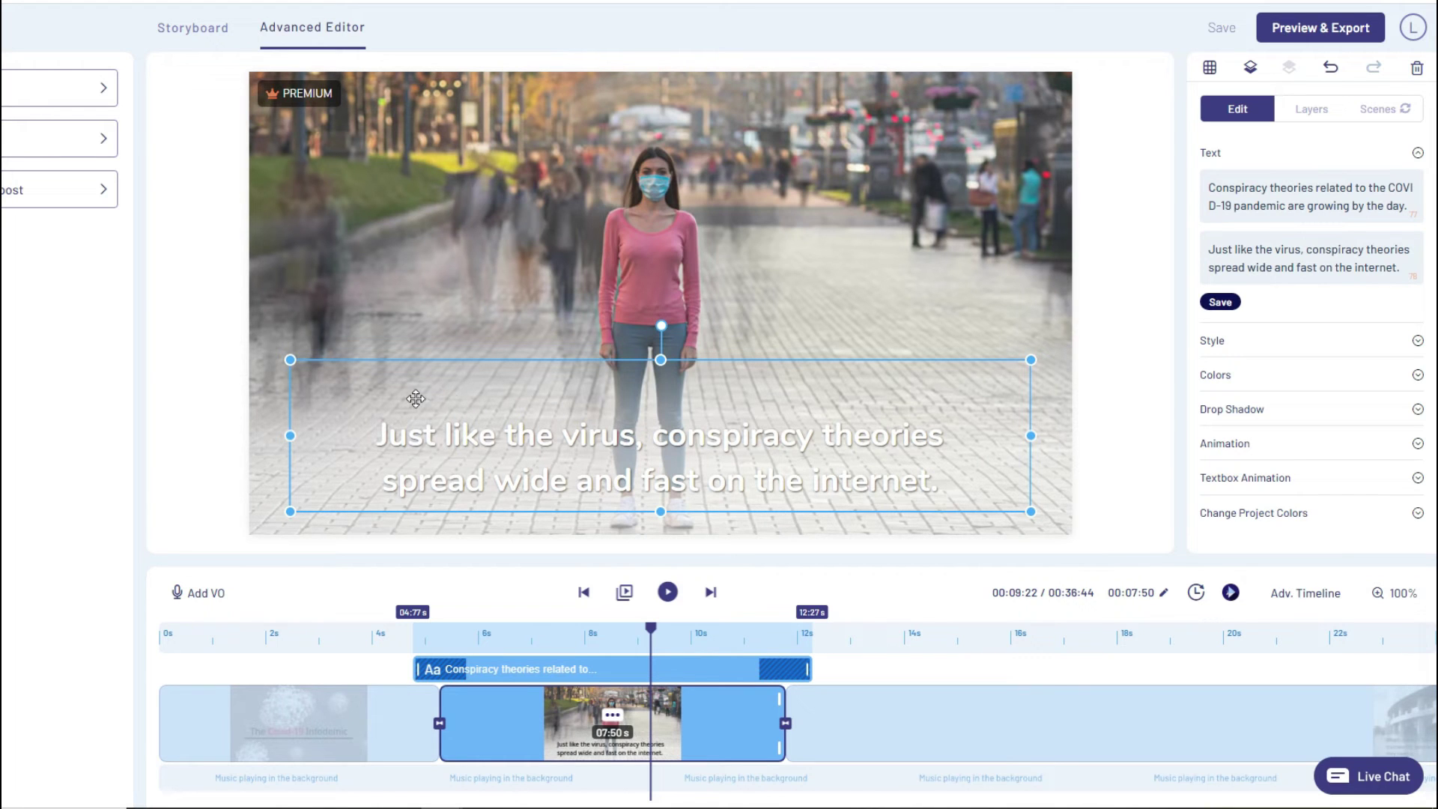
left_click(1418, 342)
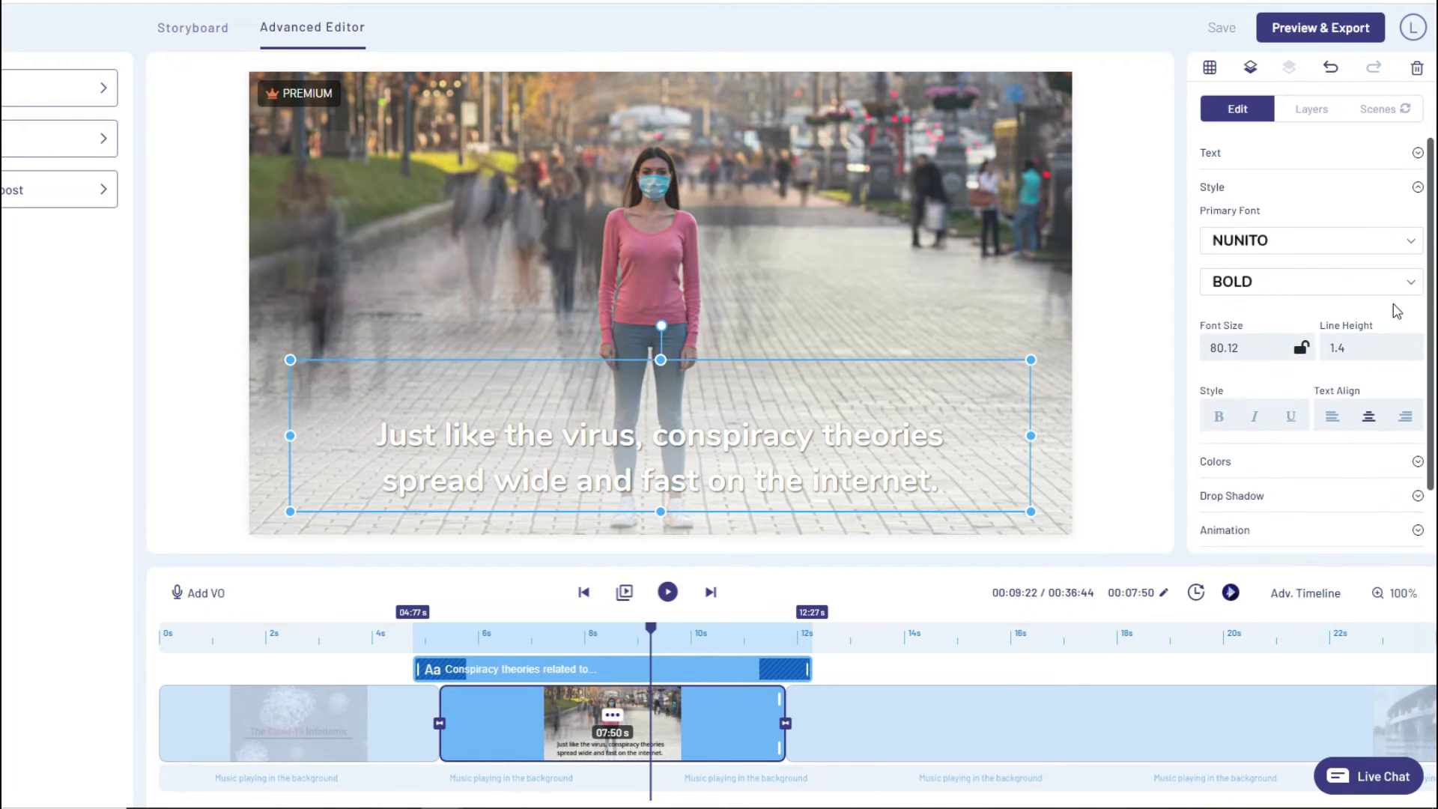
scroll(1306, 244, "down", 1)
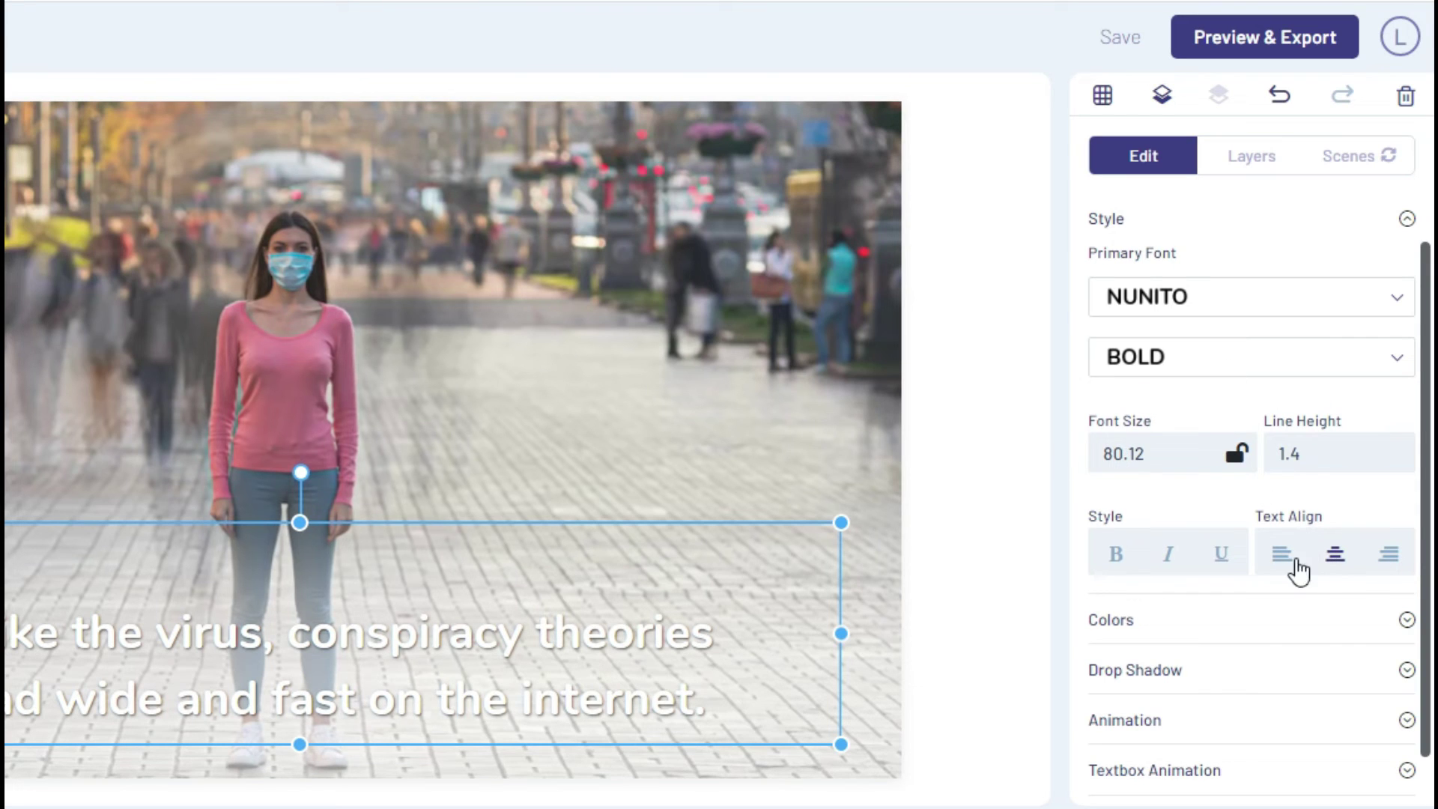
left_click(1405, 622)
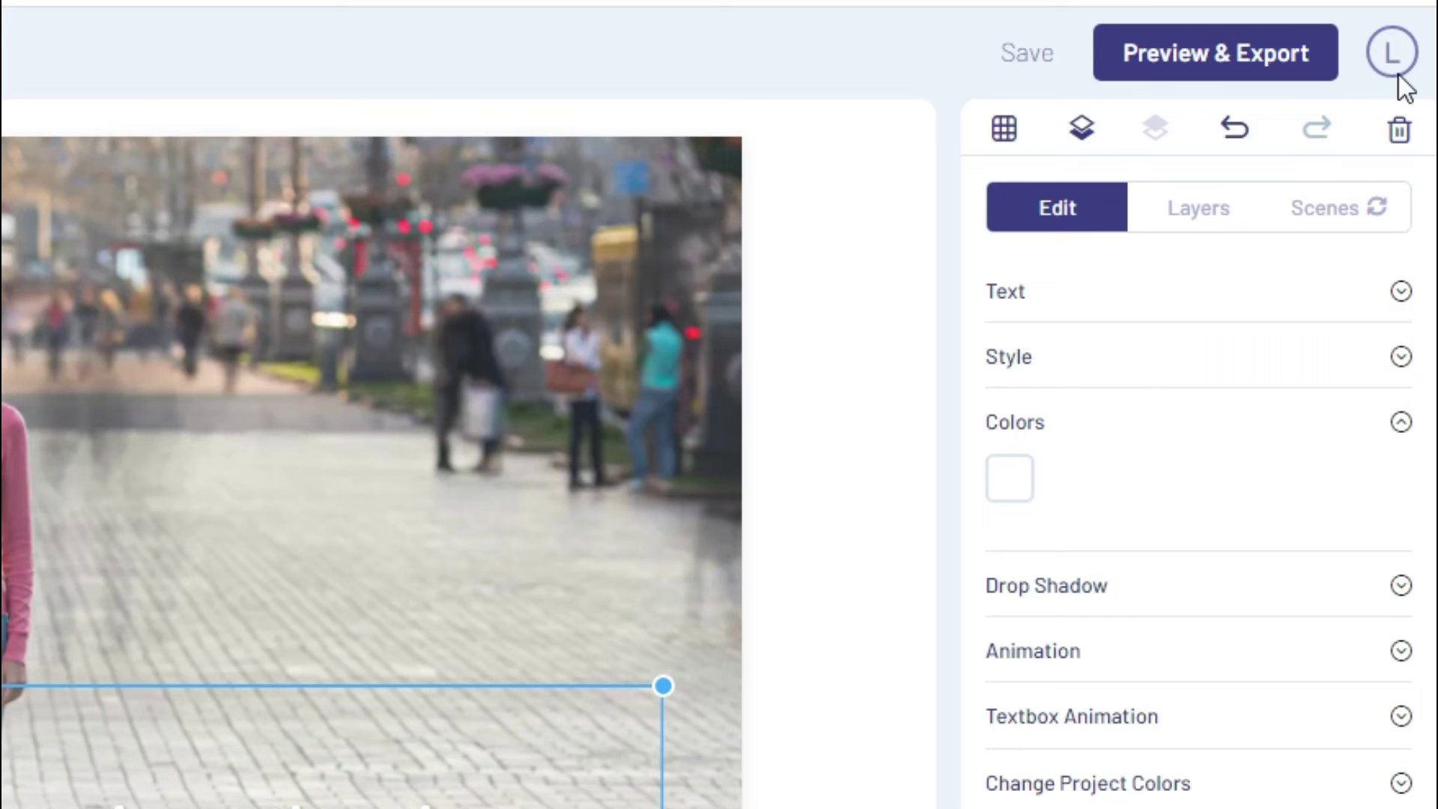
left_click(1411, 27)
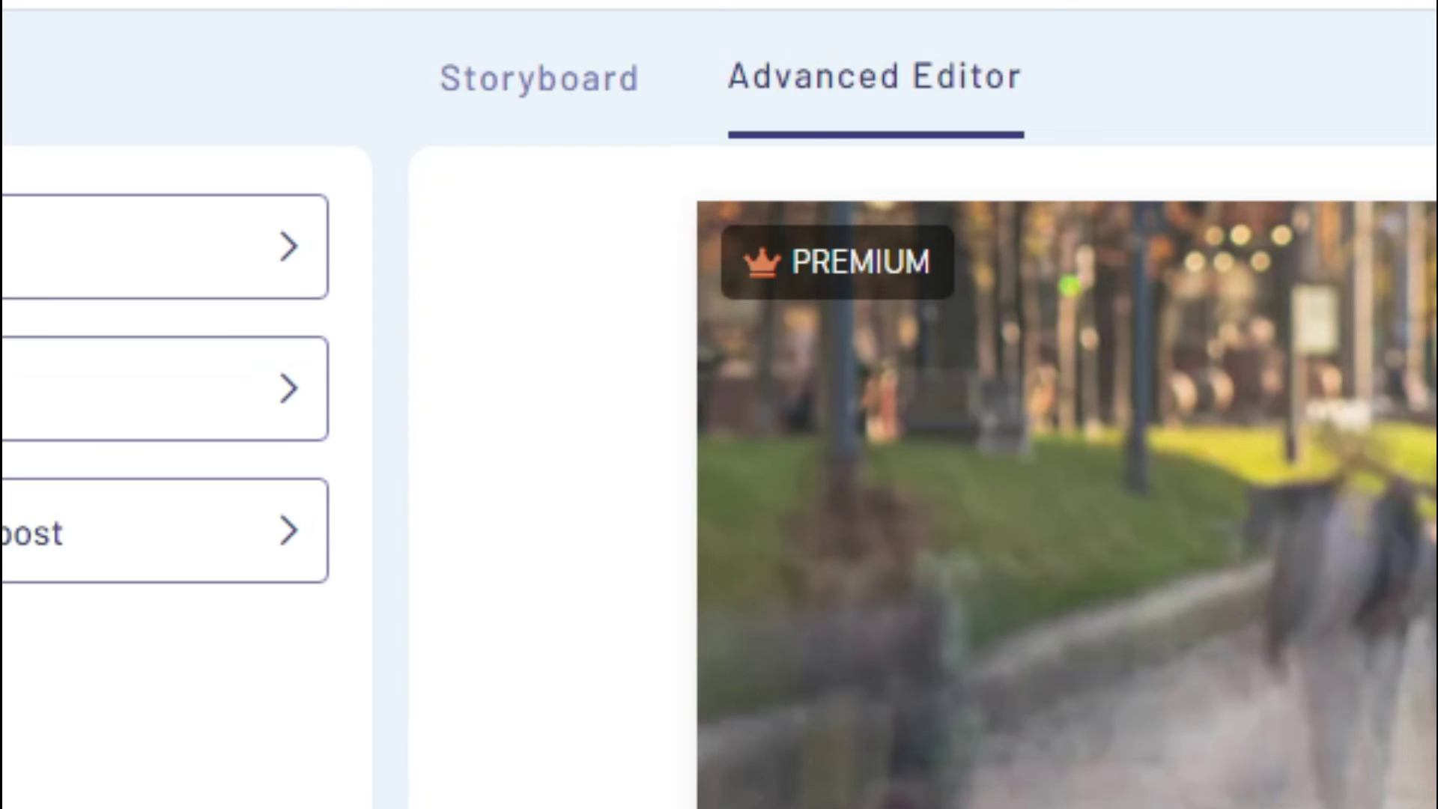
Return to the Storyboard view and review all three scenes with their media and text.
left_click(531, 75)
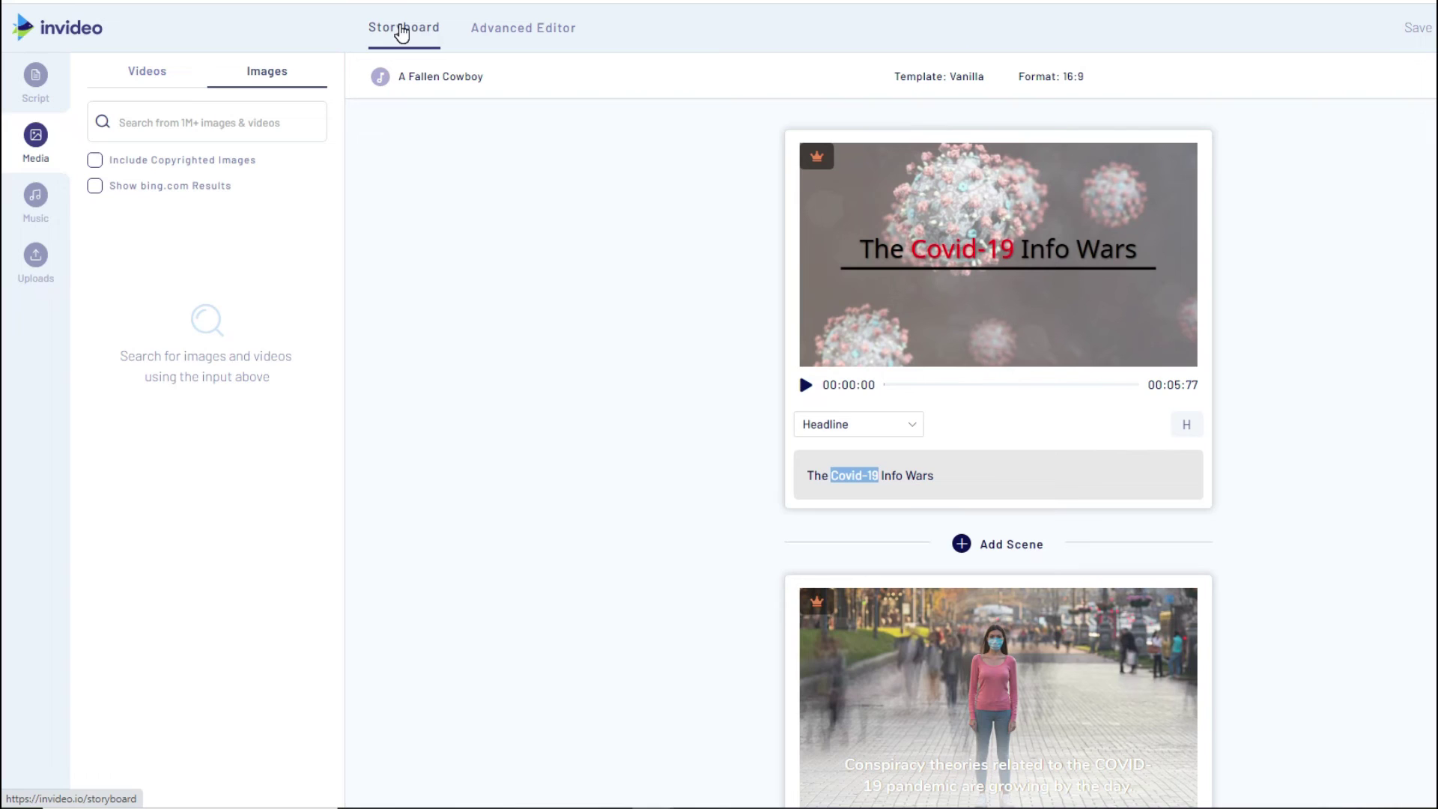
mouse_move(777, 276)
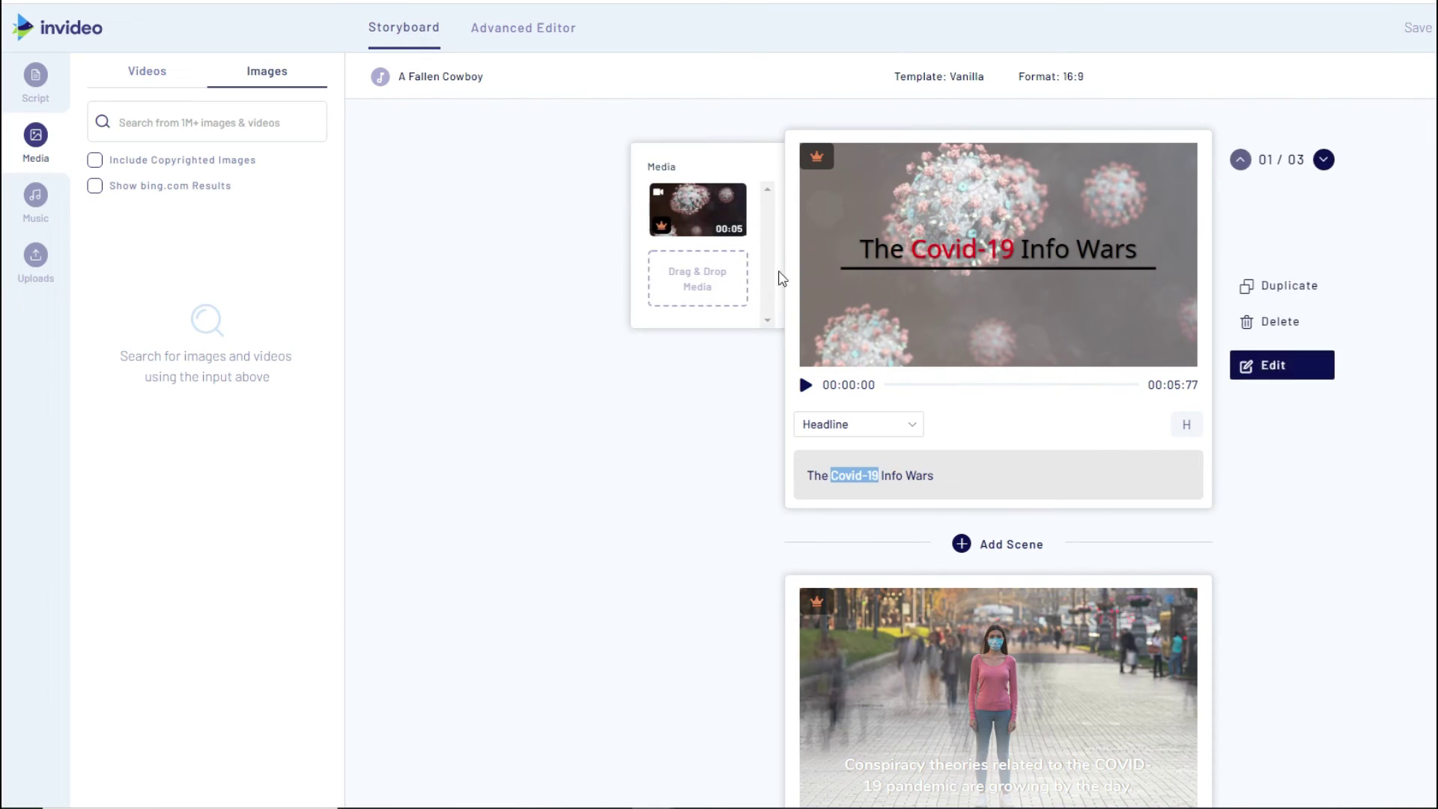
scroll(683, 239, "down", 5)
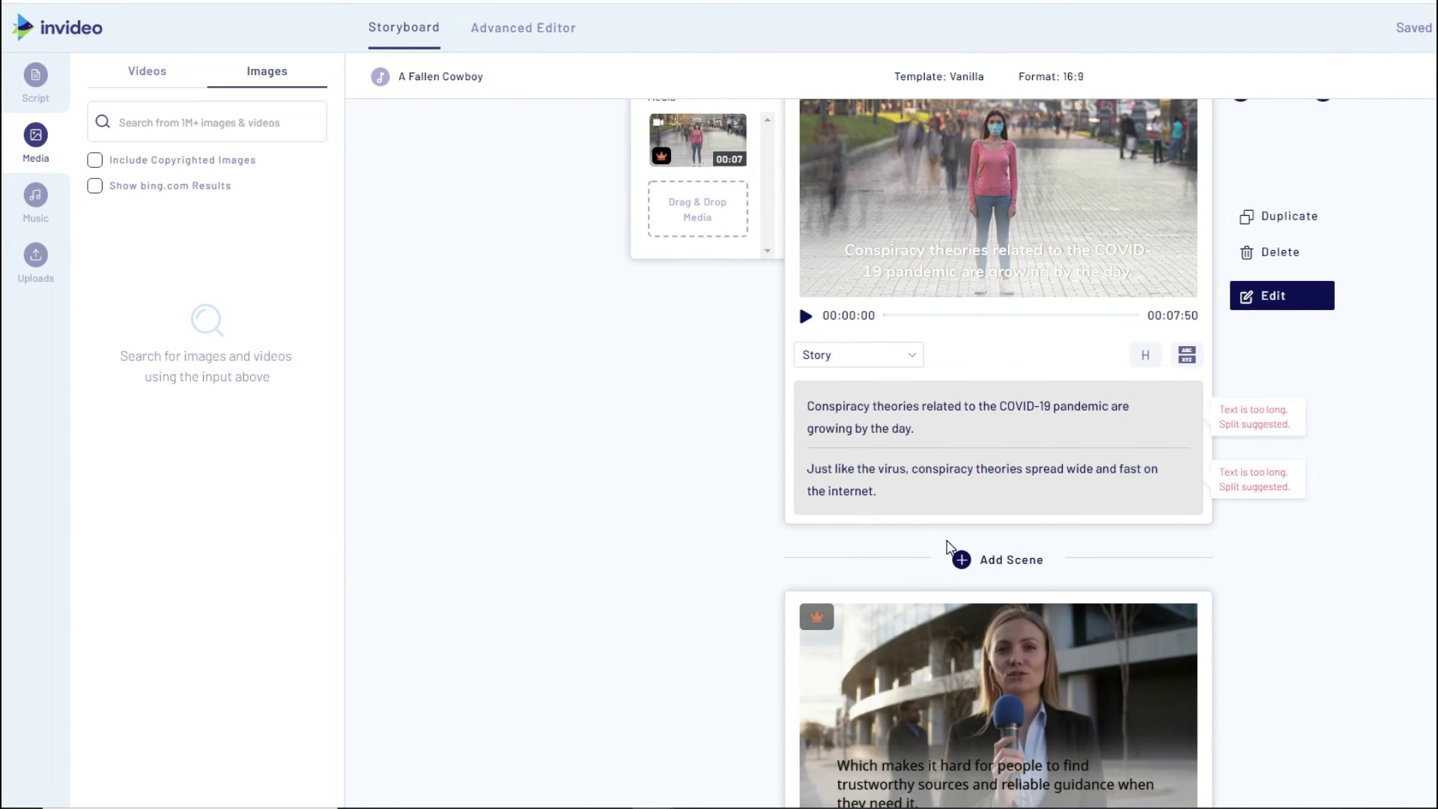
scroll(710, 196, "down", 5)
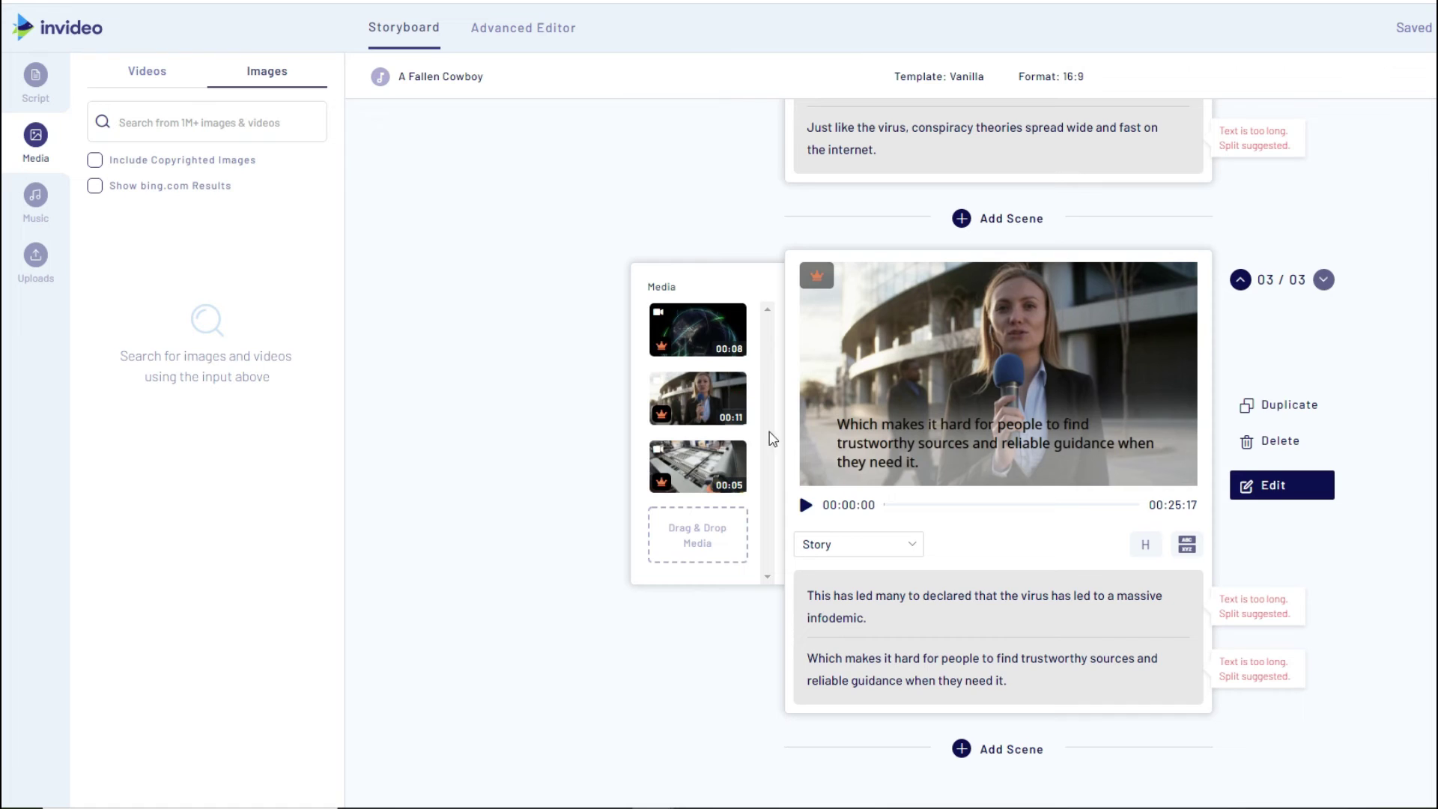
scroll(839, 510, "up", 5)
scroll(839, 526, "up", 5)
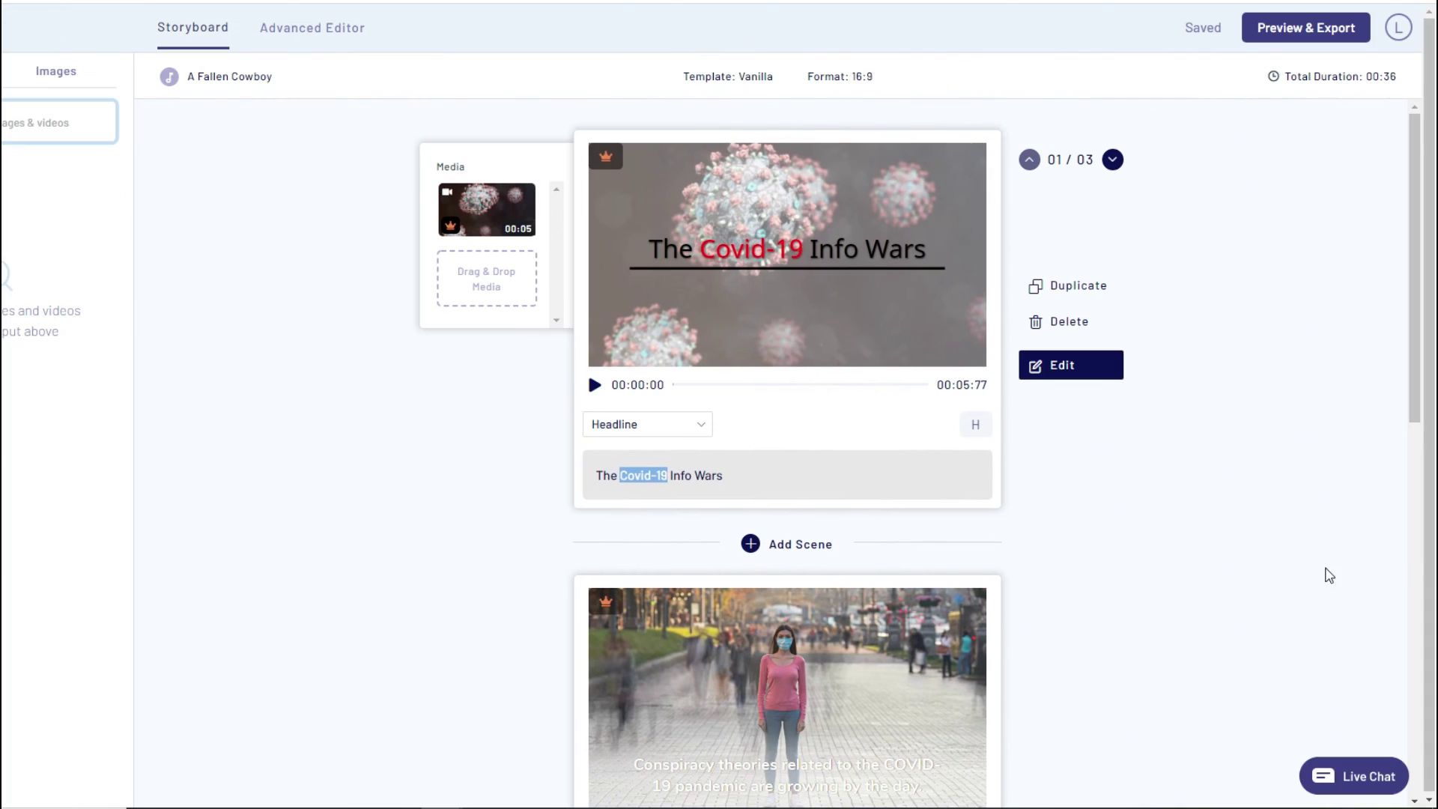
scroll(705, 581, "down", 8)
scroll(899, 587, "up", 8)
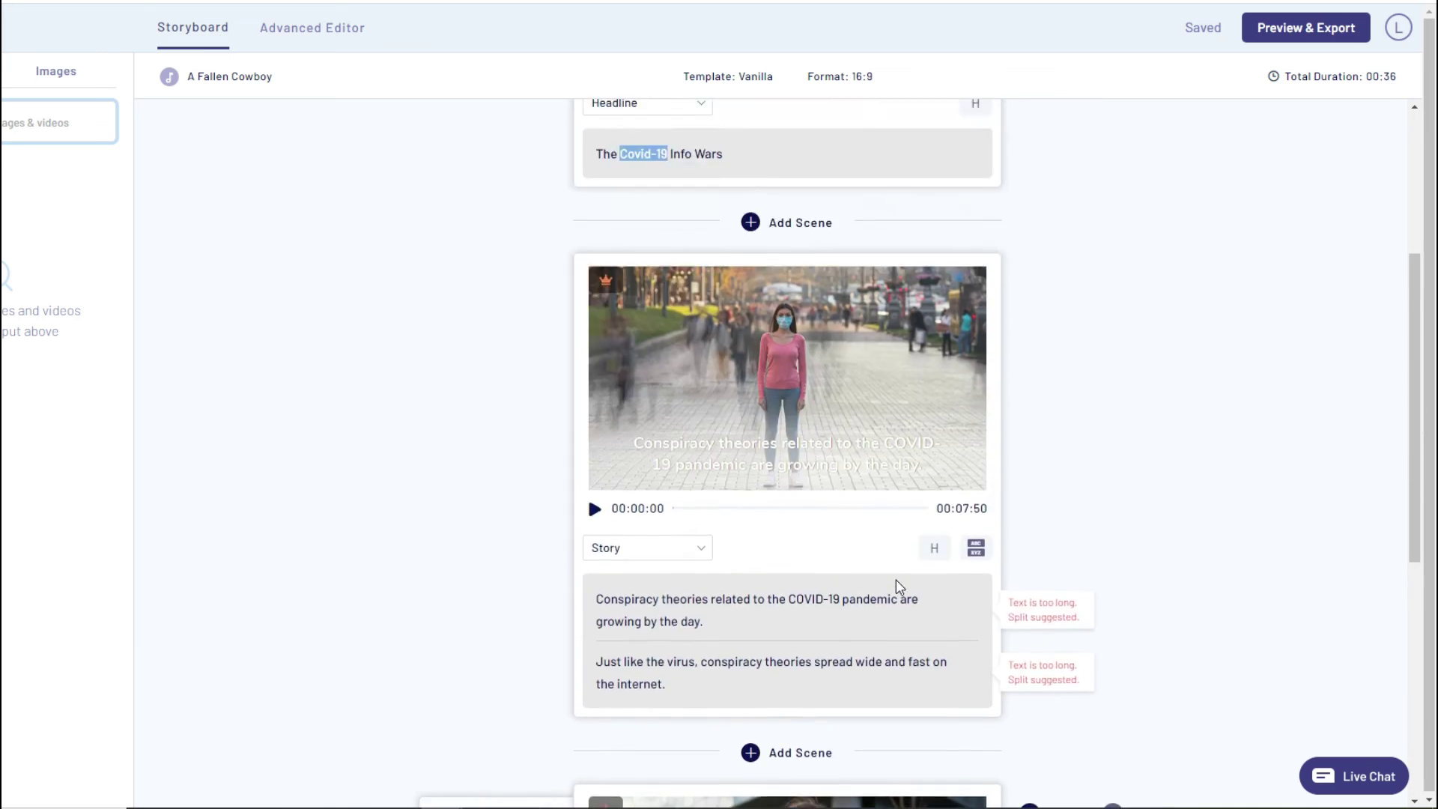